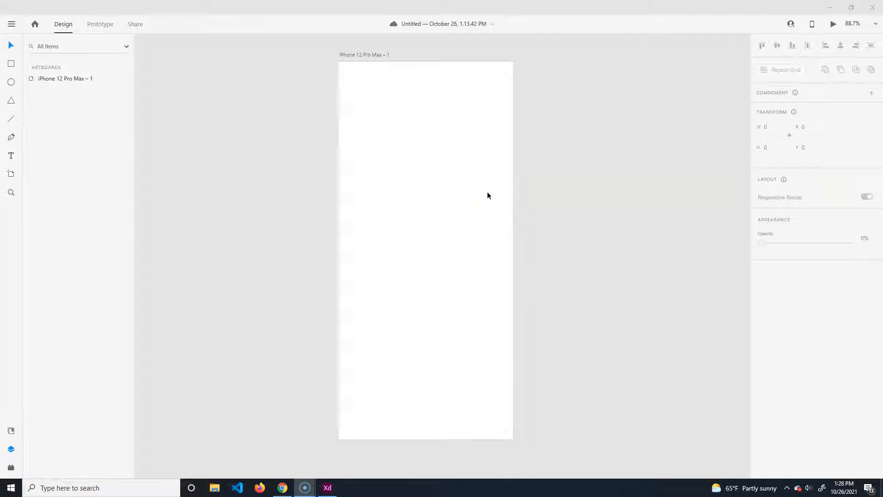
- Open the web page that offers more UI kits for XD
left_click(386, 123)
left_click(445, 252)
left_click(11, 24)
mouse_move(33, 127)
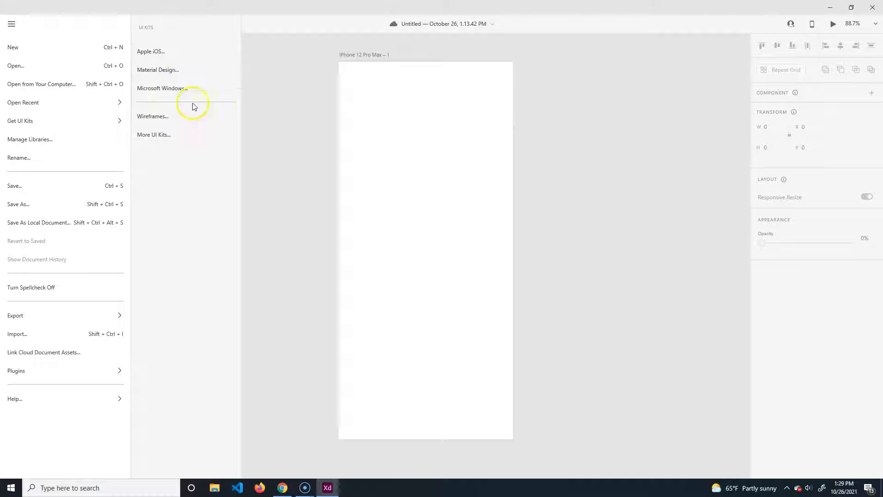
left_click(158, 138)
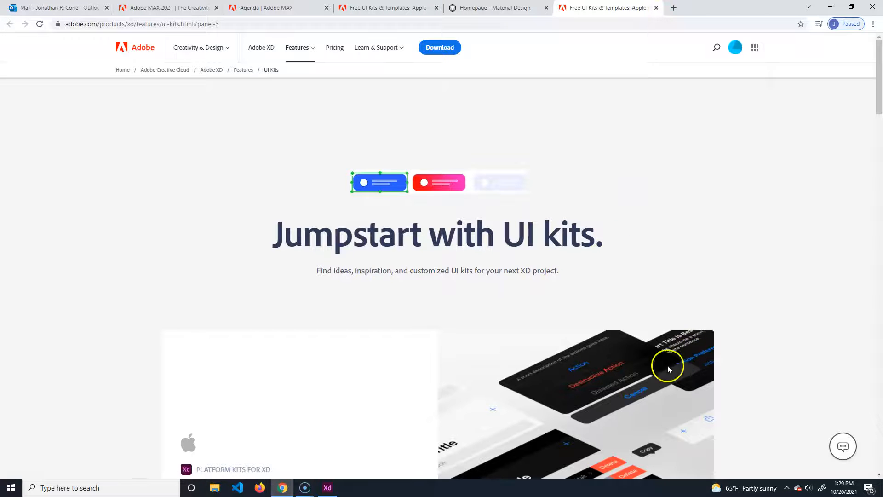
- Look through the platform kits on the UI kits page, from Google Material Design to Bootstrap and SAP Fiori
scroll(658, 349, "down", 1)
scroll(655, 338, "down", 7)
scroll(554, 339, "down", 3)
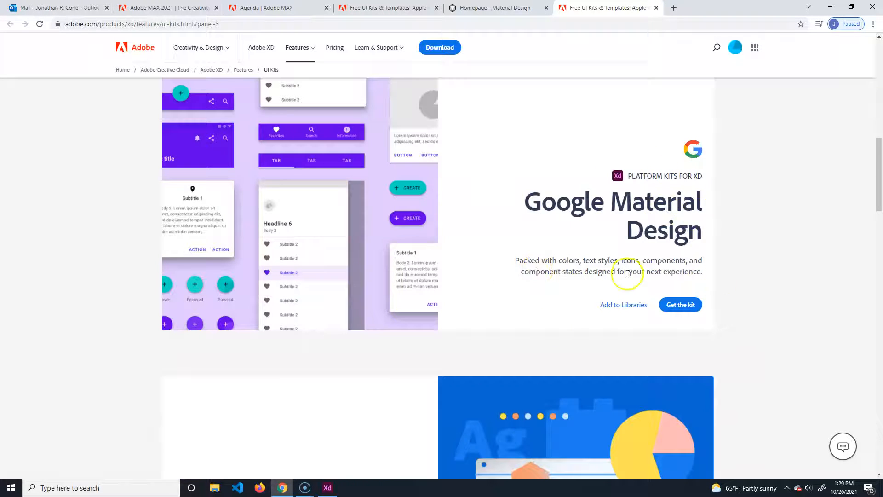
scroll(672, 288, "down", 8)
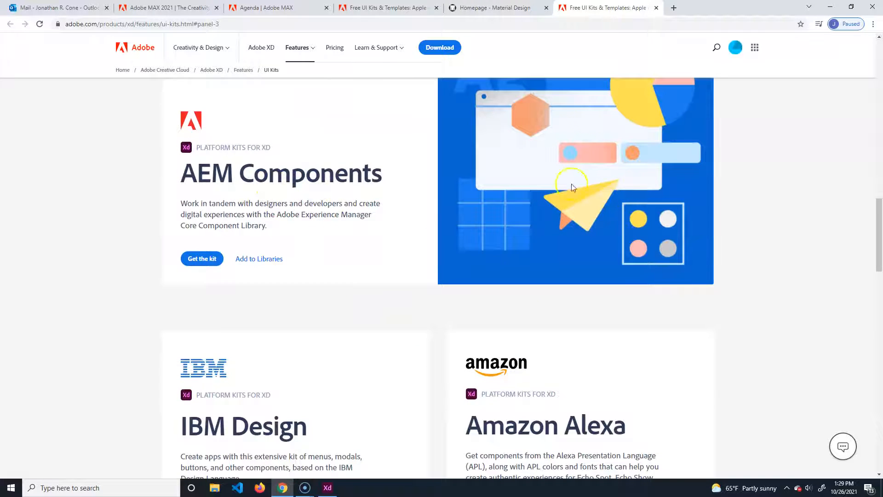
scroll(515, 317, "down", 5)
scroll(617, 258, "down", 4)
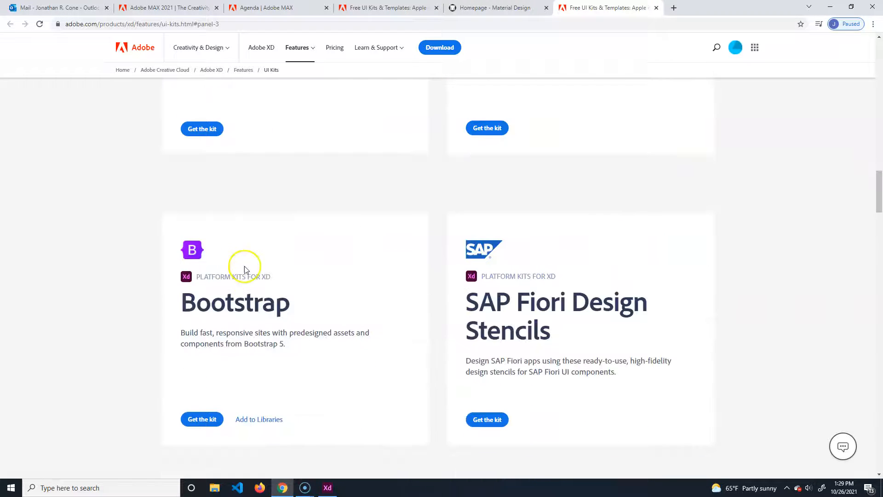
scroll(607, 251, "up", 4)
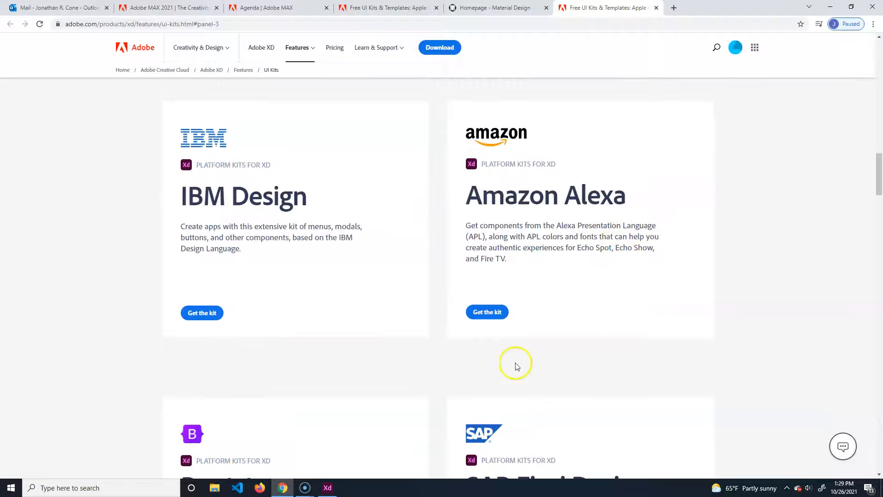
scroll(414, 354, "down", 5)
scroll(674, 339, "up", 8)
scroll(438, 305, "up", 10)
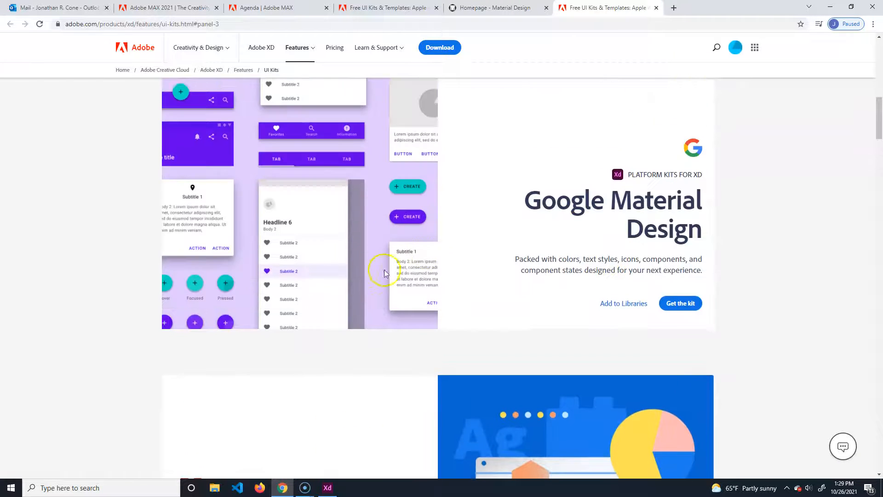
scroll(545, 334, "down", 4)
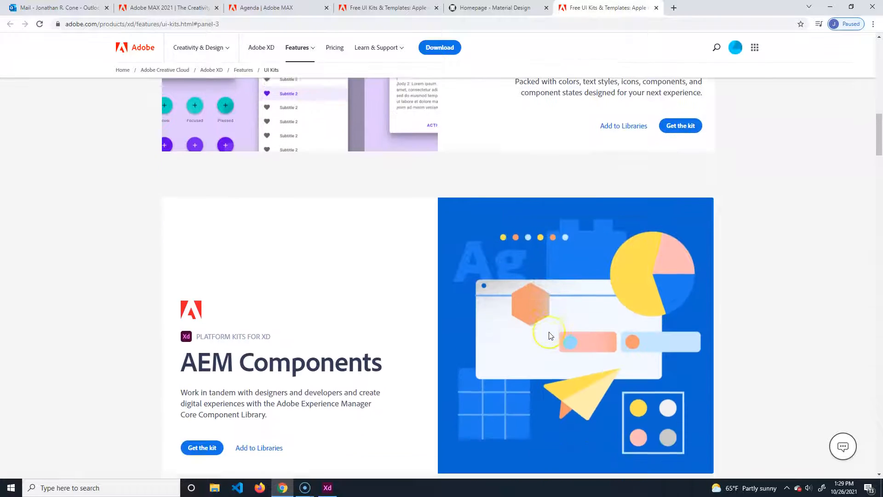
scroll(550, 335, "down", 15)
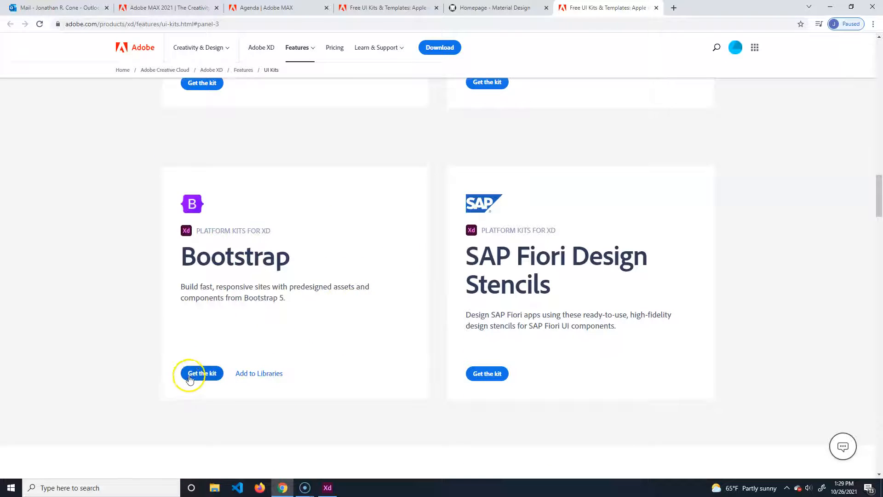
- Download the Bootstrap kit, open xd-bootstrap-v.5-ui-kit from the downloaded zip in Adobe XD and maximize its window
left_click(195, 375)
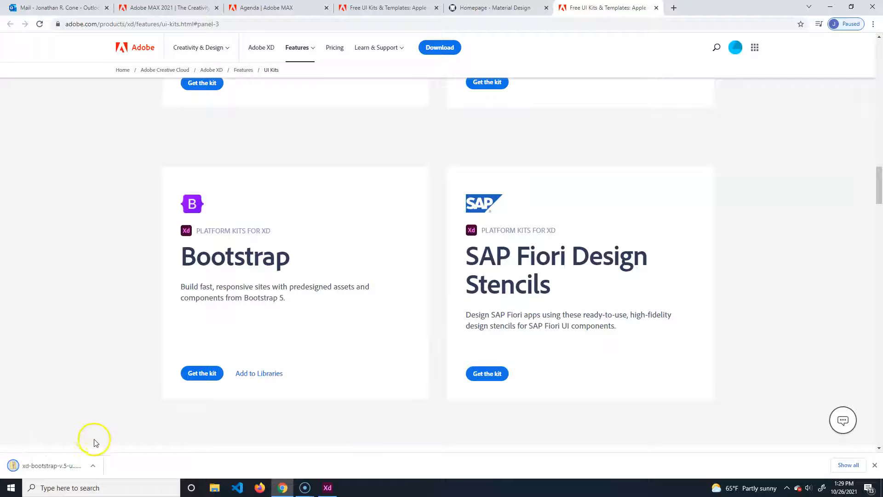
left_click(99, 467)
left_click(167, 434)
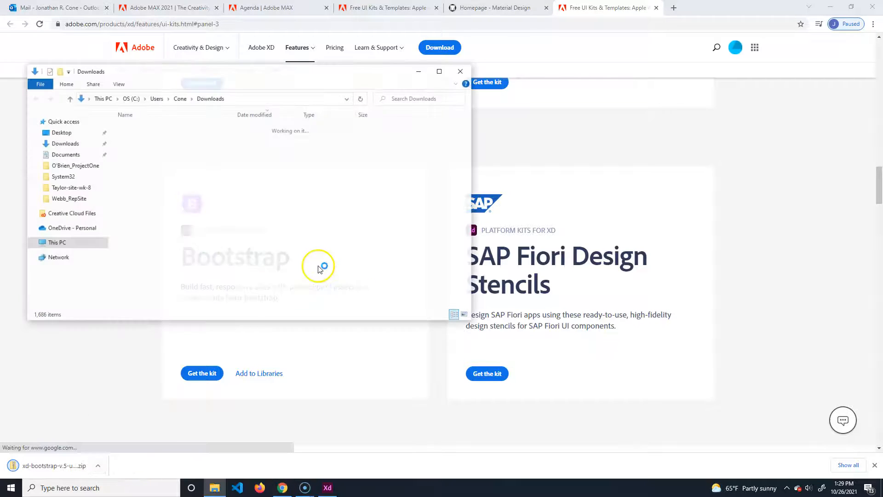
double_click(138, 141)
double_click(127, 138)
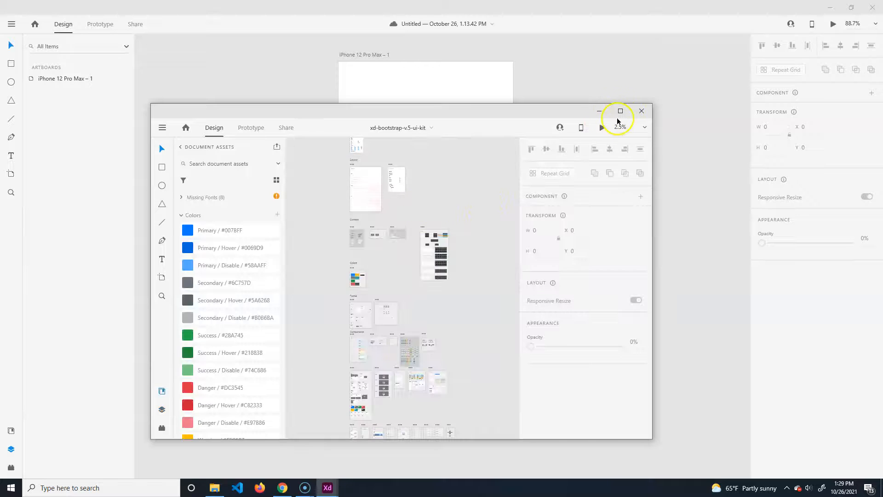
left_click(621, 111)
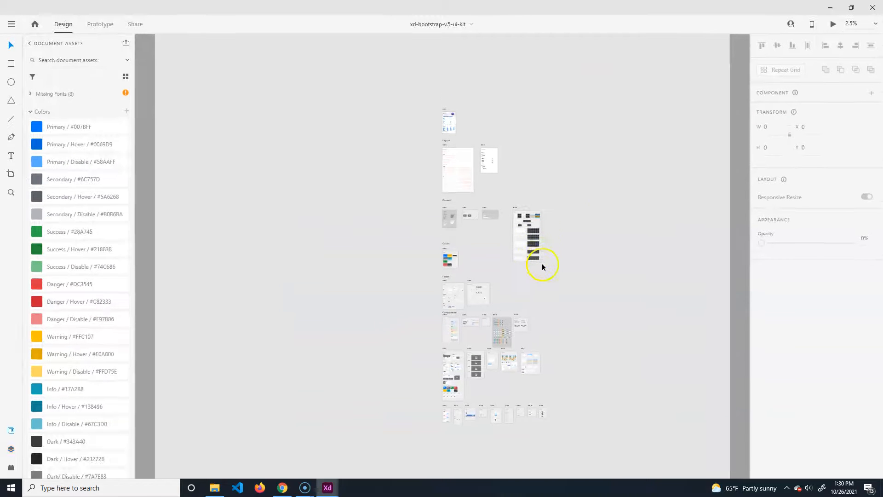
- Examine the Colors artboard of the Bootstrap kit and its named swatches
scroll(542, 263, "up", 5)
scroll(527, 270, "down", 4)
scroll(526, 270, "up", 3)
left_click_drag(290, 185, 518, 267)
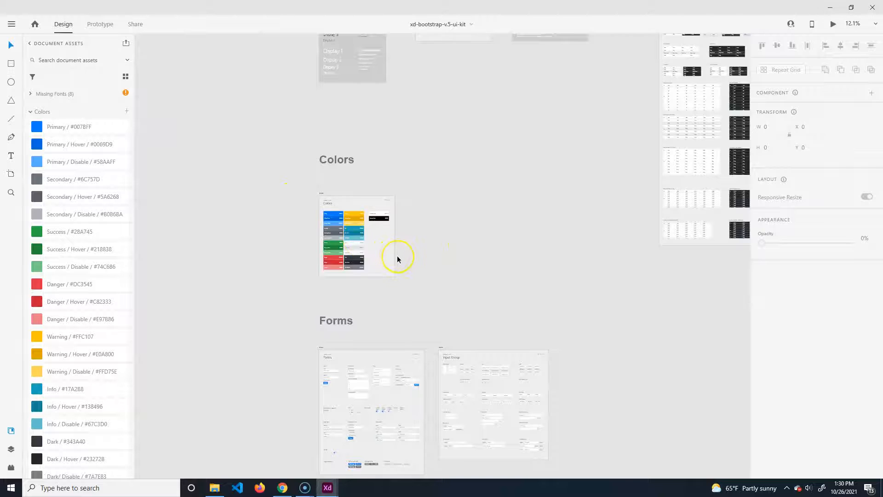
scroll(397, 258, "up", 4)
left_click_drag(336, 189, 479, 282)
scroll(474, 280, "up", 1)
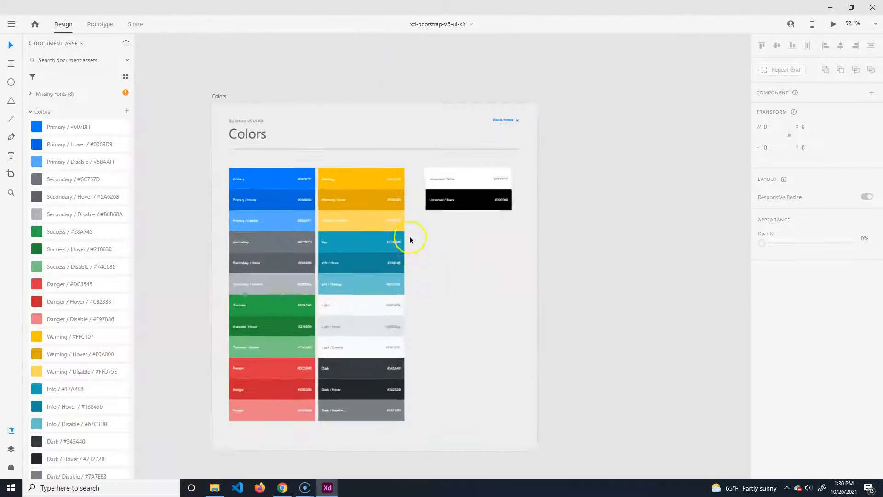
left_click_drag(417, 186, 463, 205)
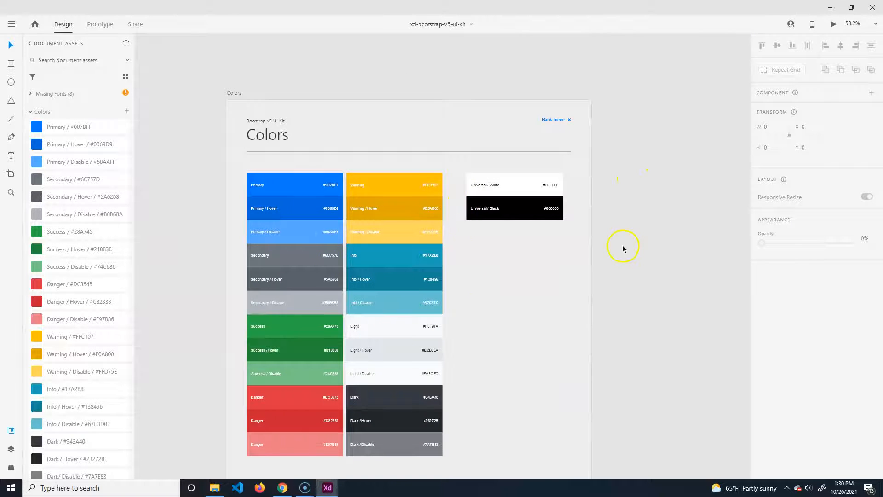
- Examine the heading styles and the Figures artboard above the Colors section
scroll(625, 276, "up", 10)
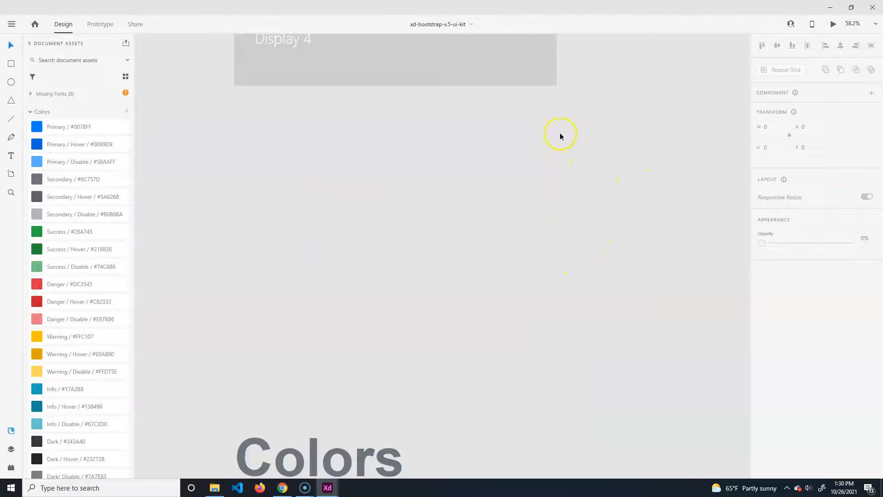
scroll(560, 139, "up", 8)
left_click_drag(609, 244, 354, 349)
left_click_drag(445, 239, 472, 120)
left_click_drag(558, 348, 557, 230)
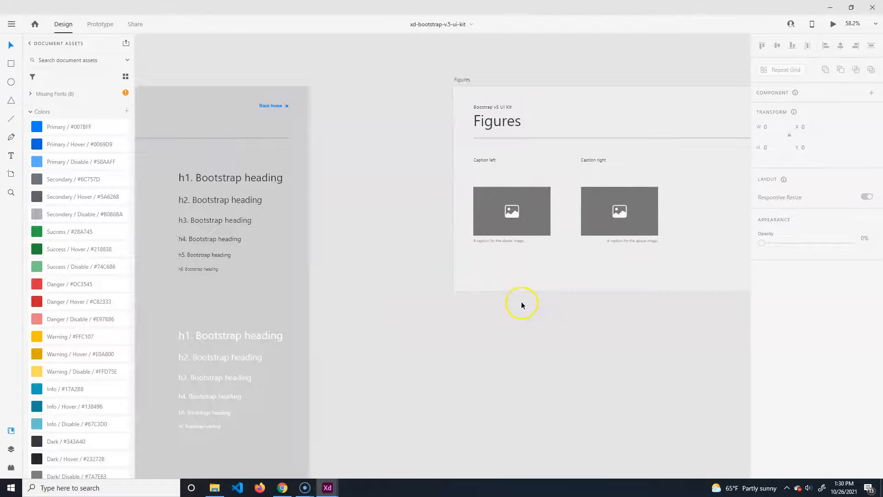
scroll(586, 315, "down", 4)
scroll(583, 307, "down", 1)
- Examine the Grid System and Media Object artboards in the Layout section
left_click_drag(610, 142, 591, 391)
left_click_drag(499, 145, 489, 282)
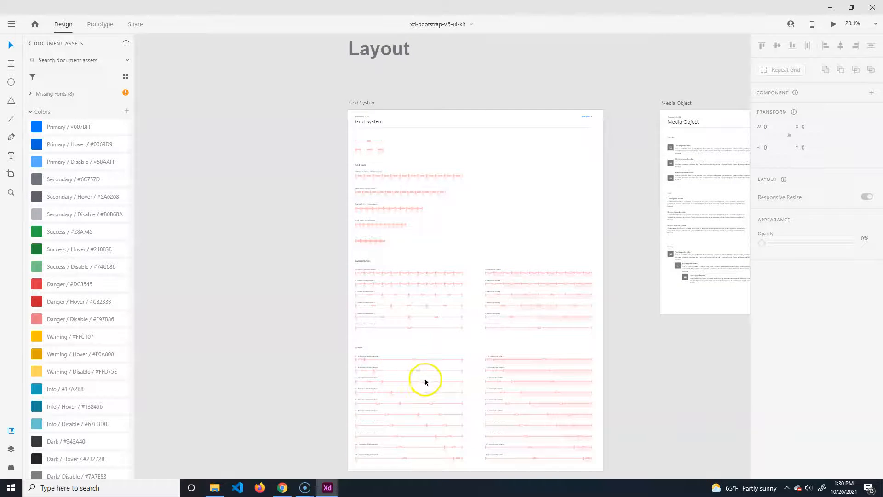
scroll(427, 372, "up", 9)
left_click_drag(371, 288, 459, 289)
scroll(459, 291, "down", 5)
scroll(467, 310, "down", 2)
scroll(467, 311, "down", 4)
left_click_drag(710, 293, 416, 301)
left_click_drag(672, 99, 297, 317)
left_click_drag(472, 250, 475, 410)
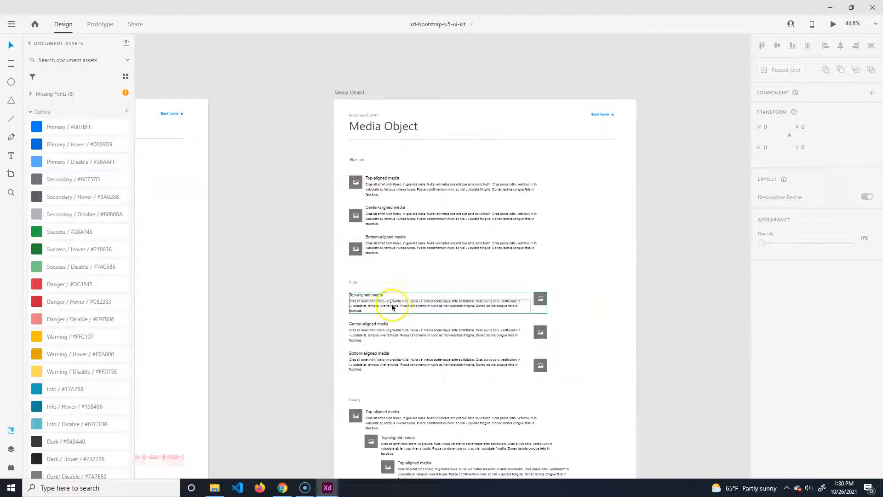
- Examine the Forms artboard, including its switches, disabled forms, validation fields, range slider and toggle buttons
scroll(448, 290, "left", 3)
scroll(448, 290, "down", 4)
scroll(433, 290, "down", 10)
scroll(460, 324, "up", 3)
left_click_drag(437, 370, 431, 163)
left_click_drag(465, 474, 458, 281)
scroll(458, 282, "down", 5)
scroll(378, 230, "down", 4)
scroll(391, 255, "up", 1)
scroll(410, 252, "up", 5)
scroll(409, 251, "up", 3)
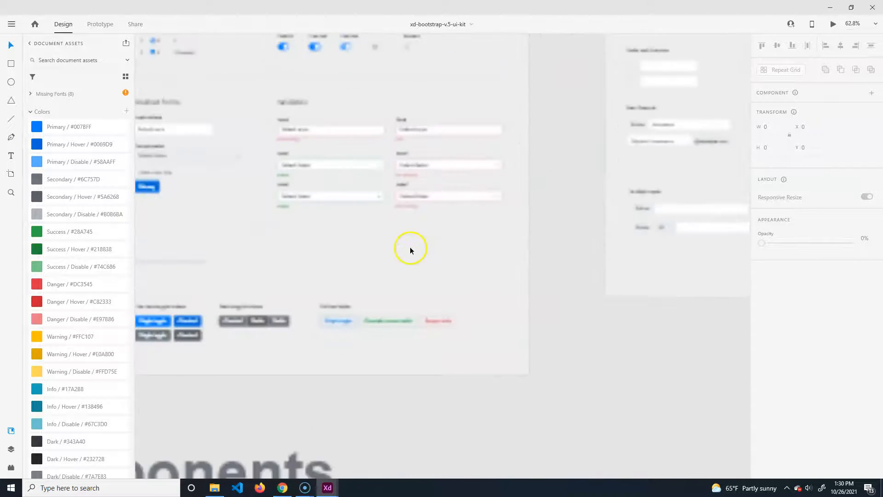
scroll(410, 248, "down", 2)
left_click_drag(280, 149, 430, 208)
scroll(458, 237, "up", 2)
scroll(457, 238, "up", 1)
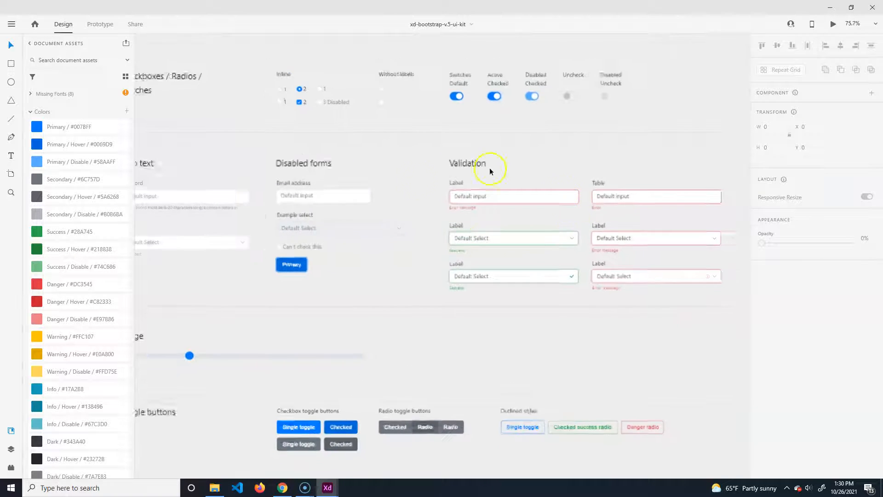
left_click_drag(399, 309, 516, 130)
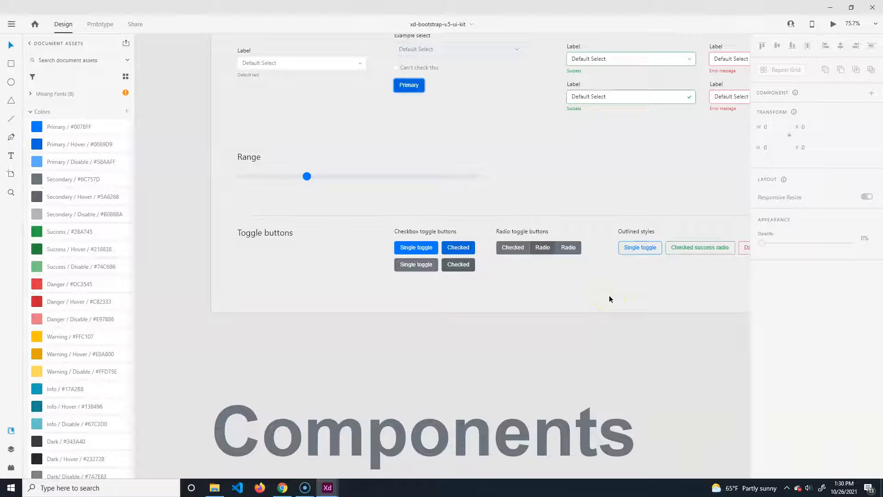
- Compare the form validation states with the selects, dropdowns and button add-ons on the neighbouring input group artboard
left_click_drag(663, 411, 403, 316)
left_click_drag(425, 253, 628, 417)
left_click_drag(541, 301, 526, 411)
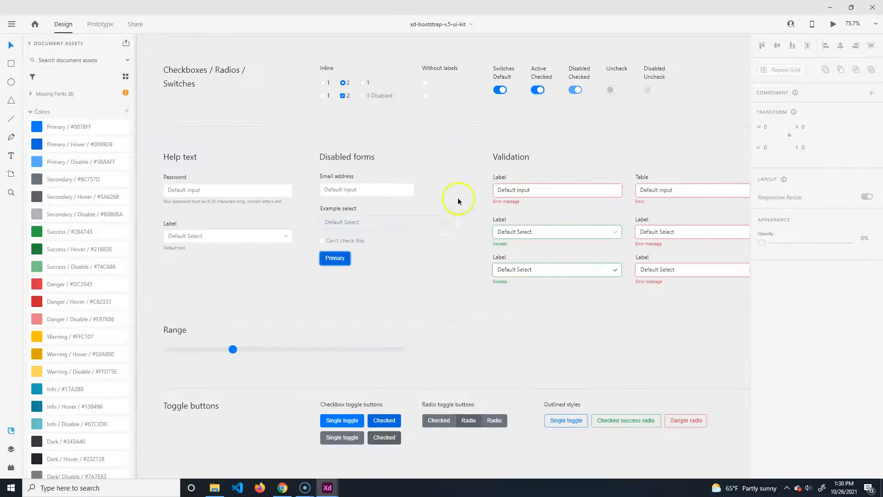
left_click_drag(665, 388, 443, 432)
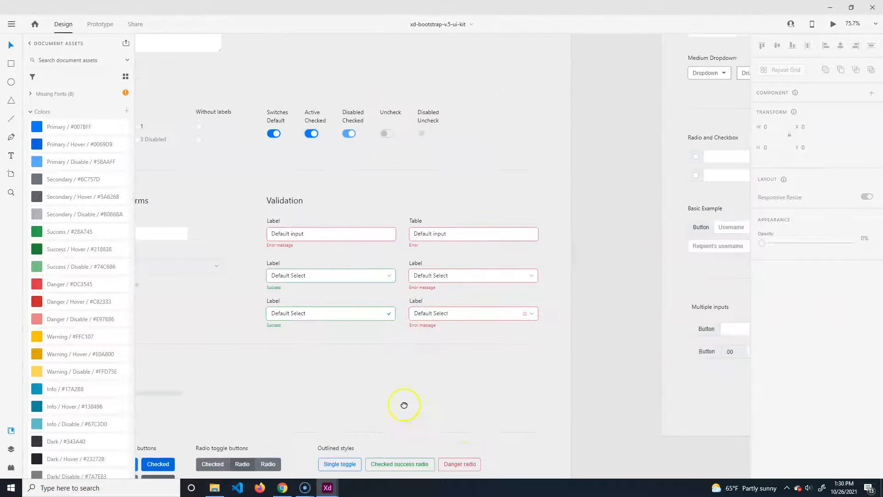
left_click_drag(661, 412, 475, 377)
left_click_drag(729, 273, 334, 361)
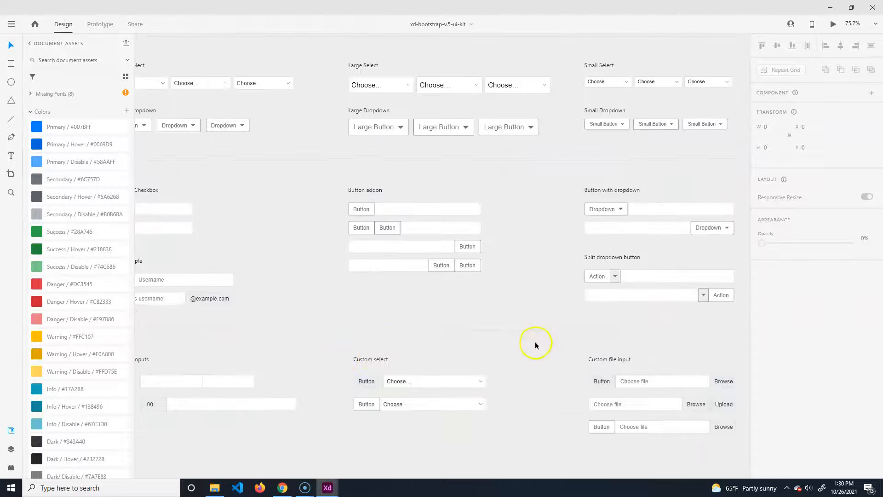
- Place a copy of the Dark Alert component on the empty canvas beside its artboard, at about X 1502, Y 11639
scroll(529, 343, "down", 10)
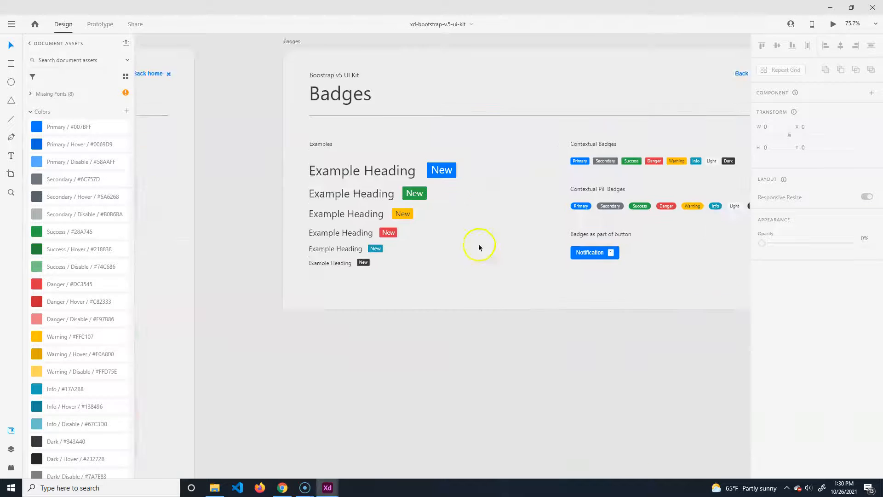
scroll(489, 209, "down", 10)
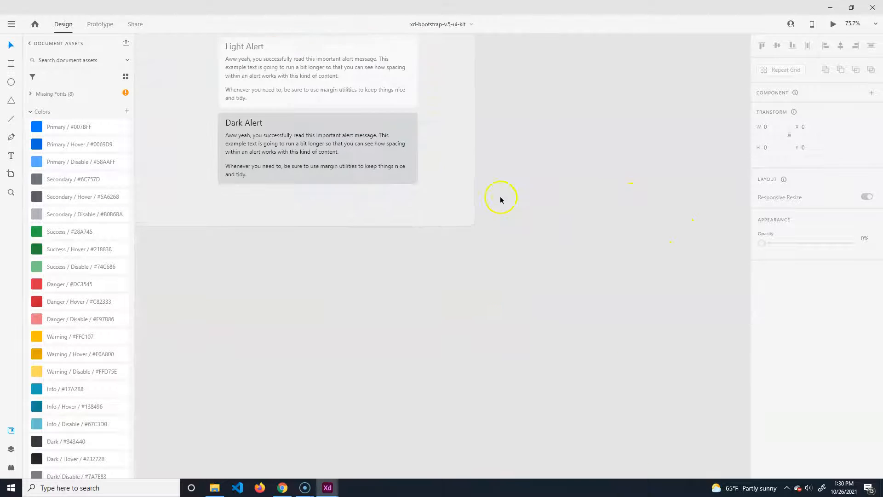
left_click(370, 139)
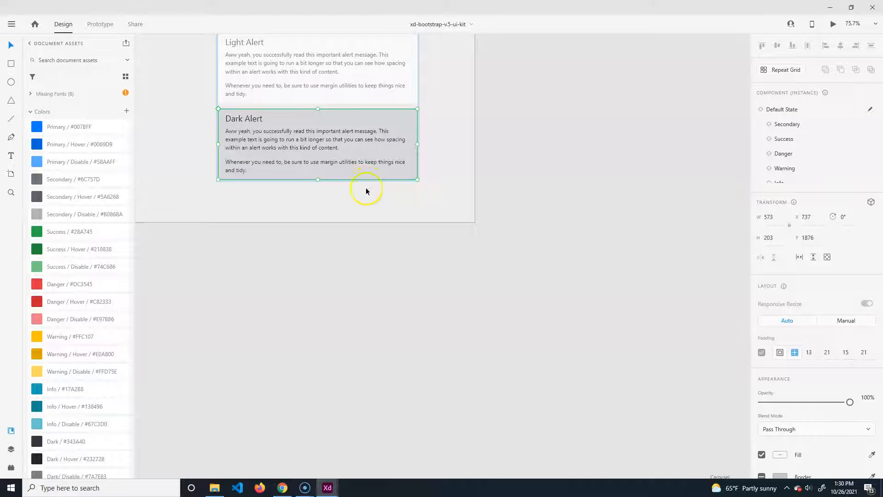
left_click(467, 311)
key("ctrl+z")
left_click_drag(383, 162, 649, 237)
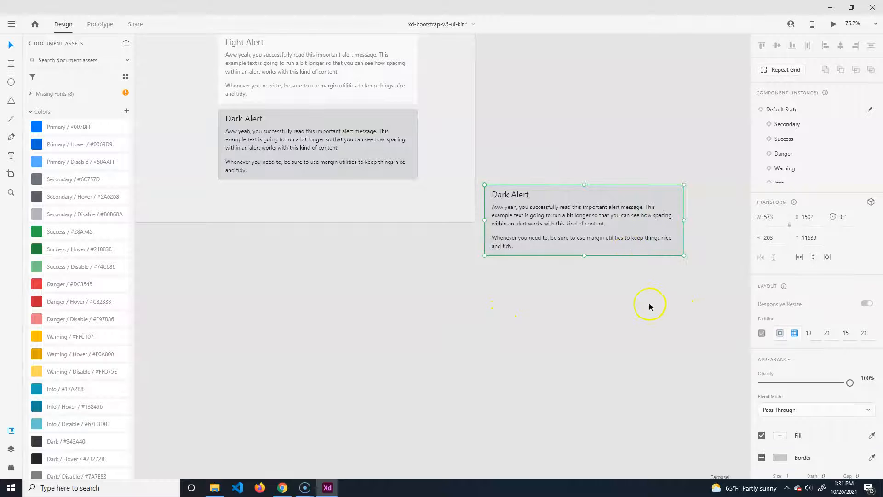
- Close the Bootstrap kit document and return to the start of the UI kits page in Chrome
left_click(873, 7)
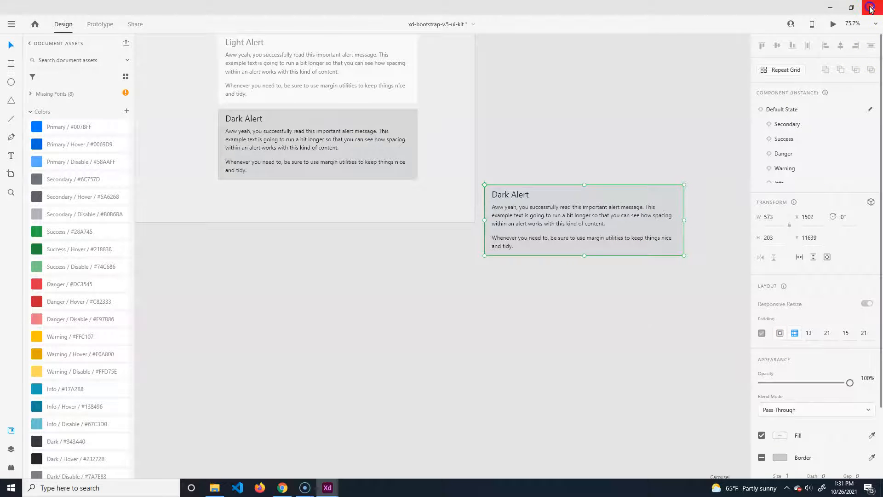
left_click(453, 265)
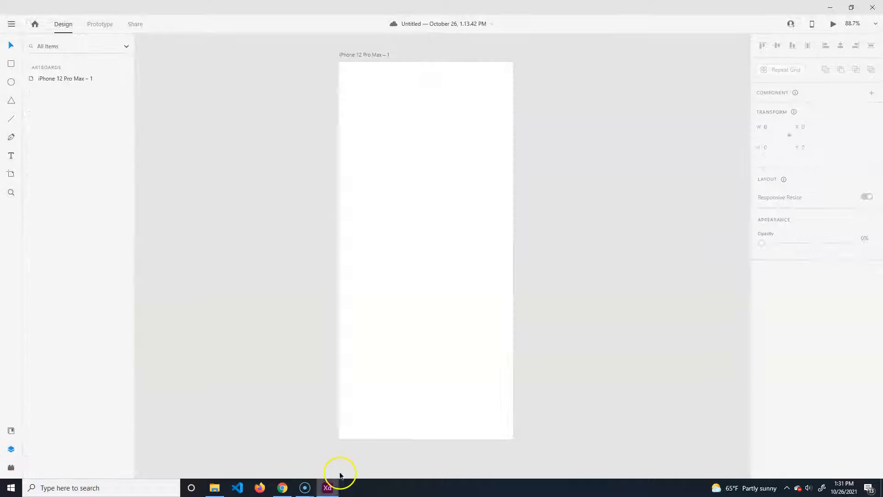
left_click(282, 489)
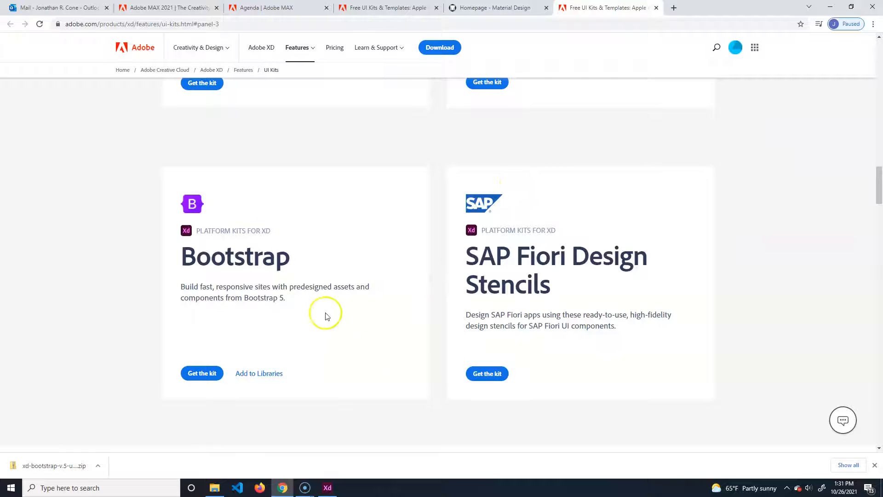
scroll(348, 375, "down", 5)
scroll(384, 392, "up", 15)
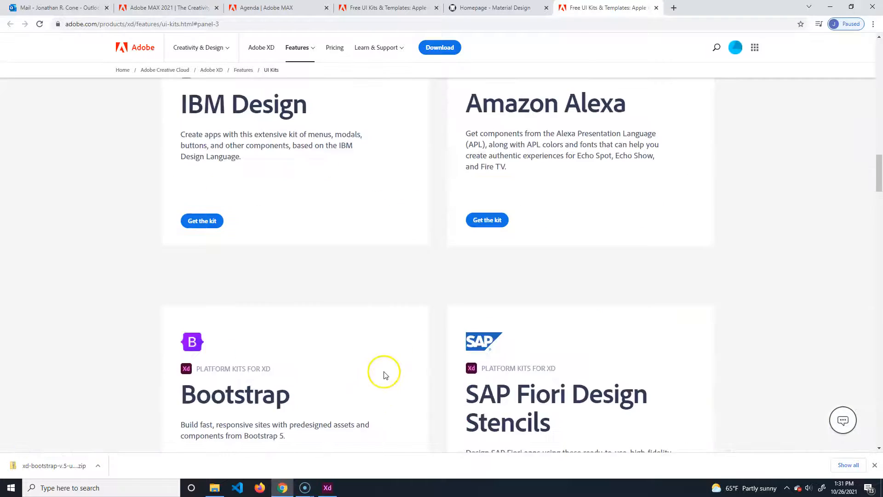
scroll(765, 388, "up", 8)
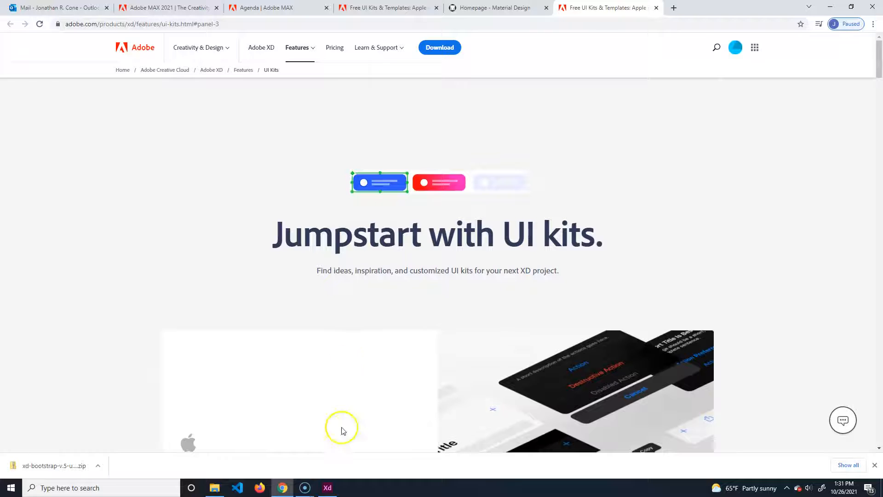
- Switch to Adobe XD and get the Wireframes UI kit, opening its Behance page
left_click(326, 487)
left_click(19, 30)
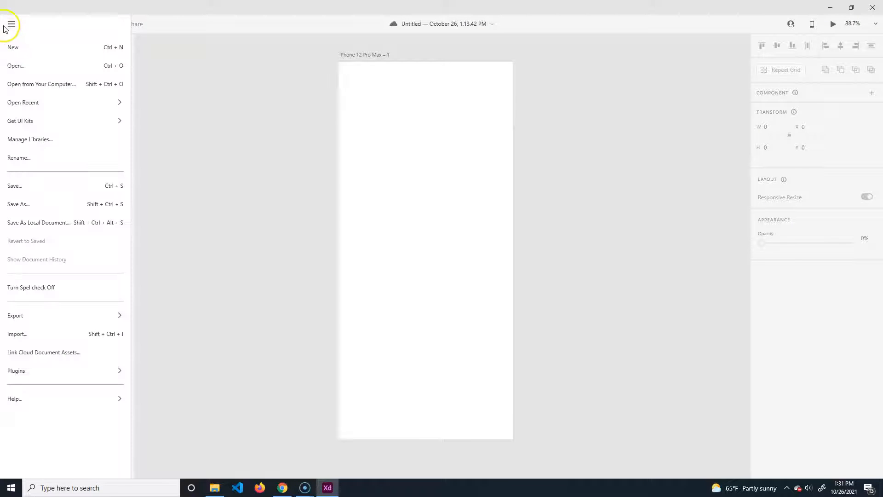
mouse_move(48, 121)
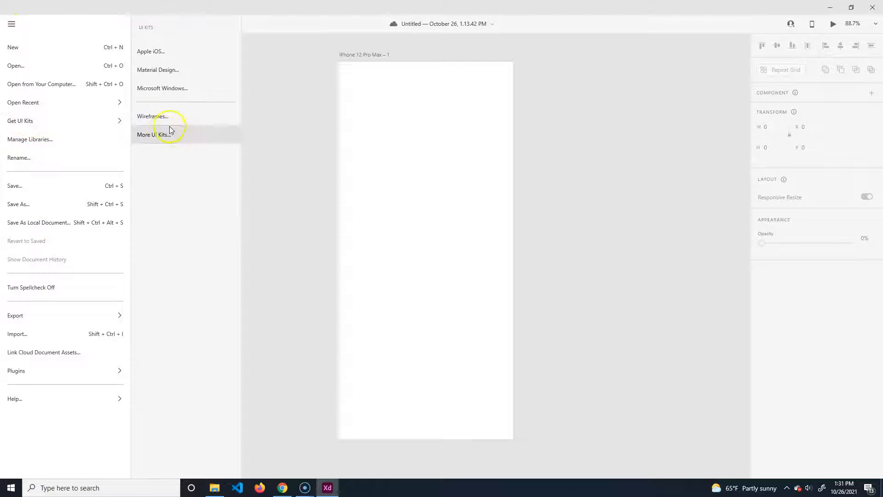
left_click(175, 116)
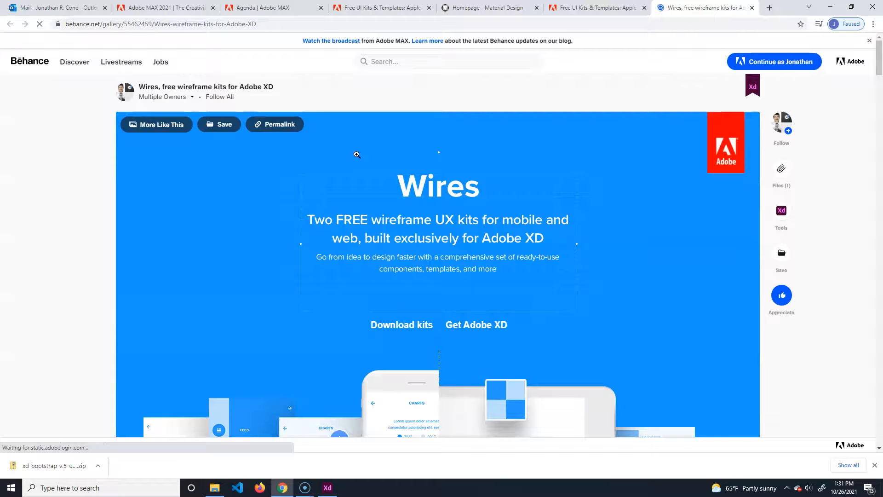
- Look through the Wires kit page, covering its template and component overview, mobile and web previews, and return to its beginning
scroll(404, 340, "down", 8)
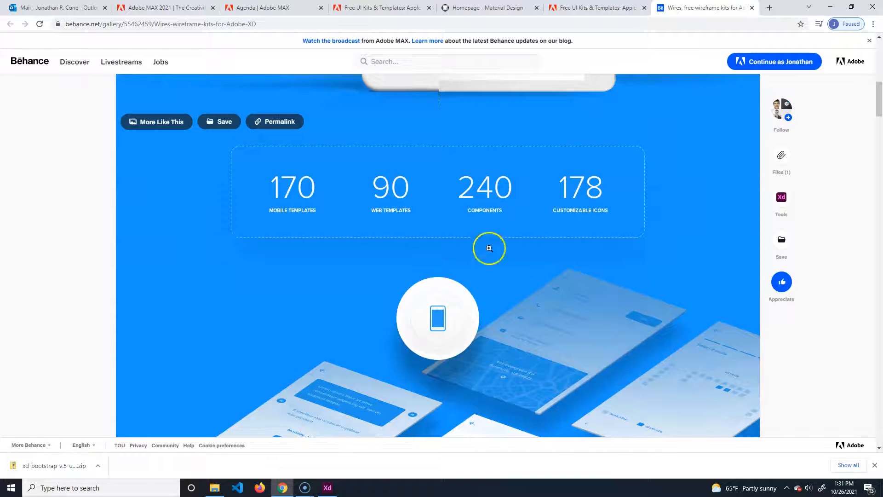
scroll(598, 290, "down", 15)
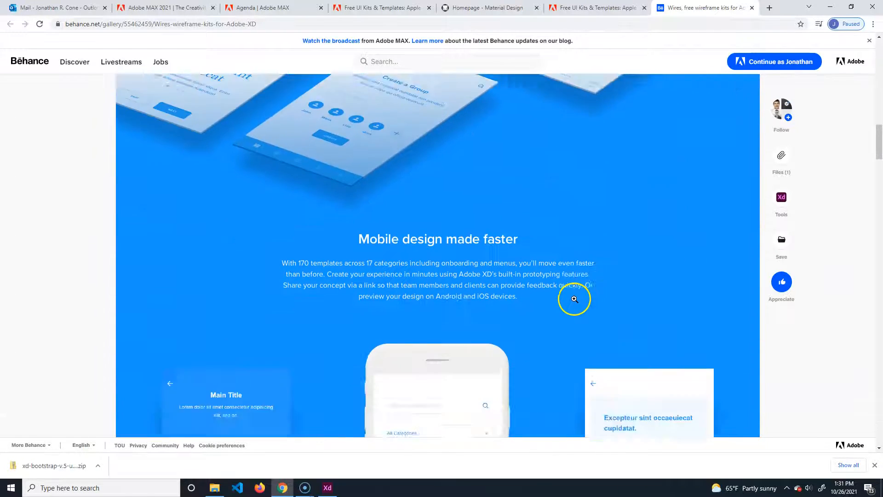
scroll(571, 318, "down", 4)
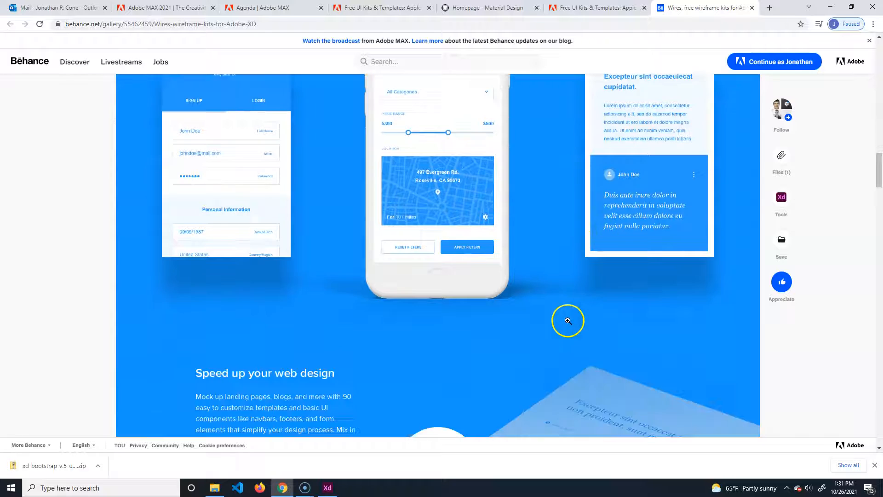
scroll(562, 329, "down", 10)
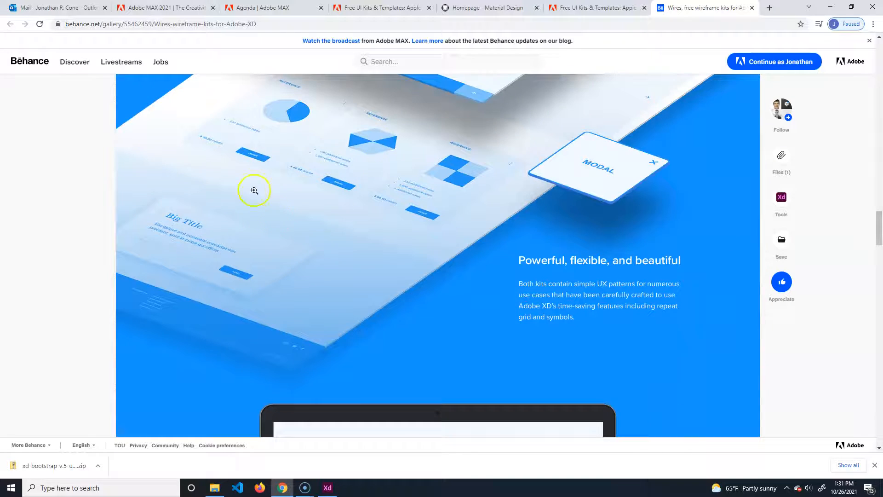
scroll(515, 305, "down", 8)
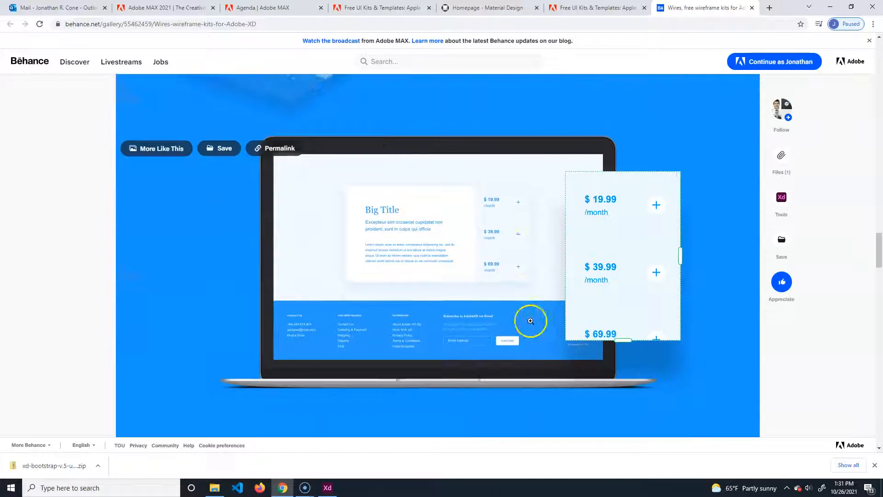
scroll(467, 341, "down", 7)
scroll(580, 357, "up", 15)
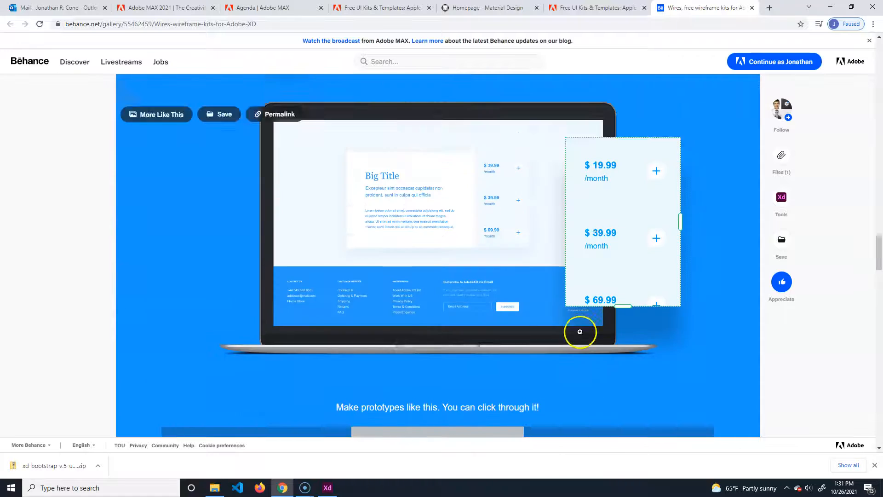
scroll(544, 343, "up", 15)
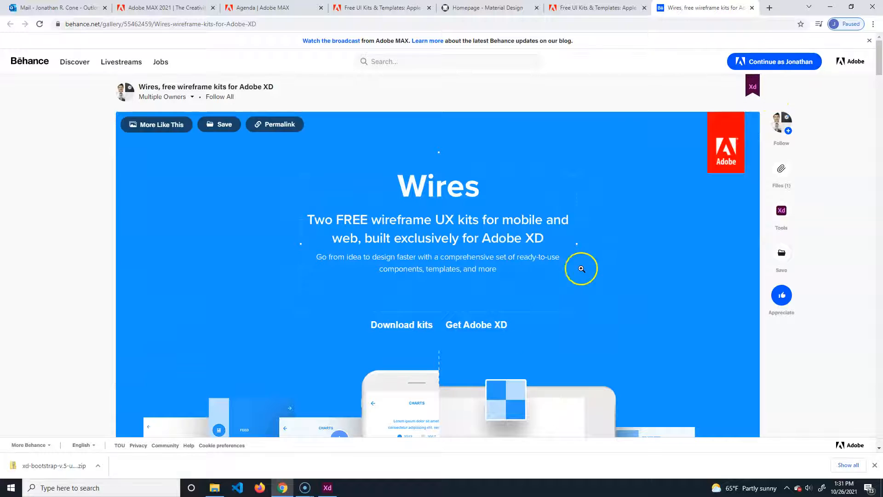
- Download the Wires wireframe kits archive and show the zip file in the Downloads folder
left_click(404, 331)
left_click(85, 445)
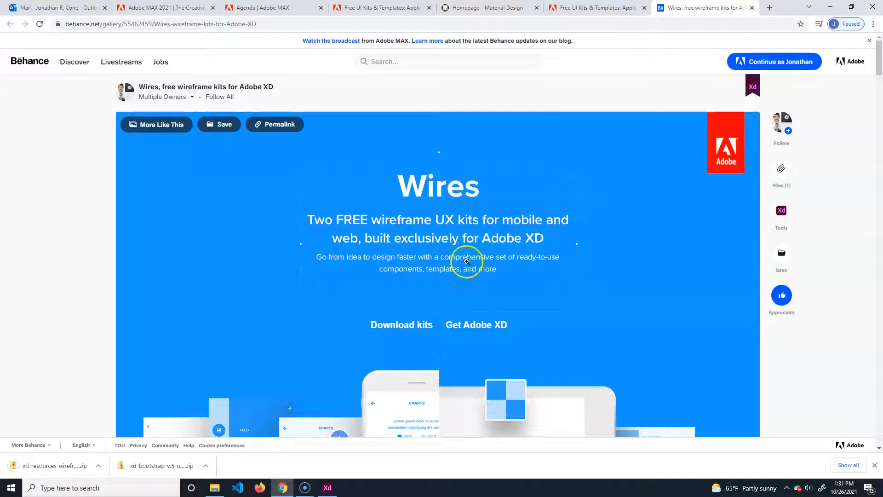
left_click(104, 467)
left_click(115, 435)
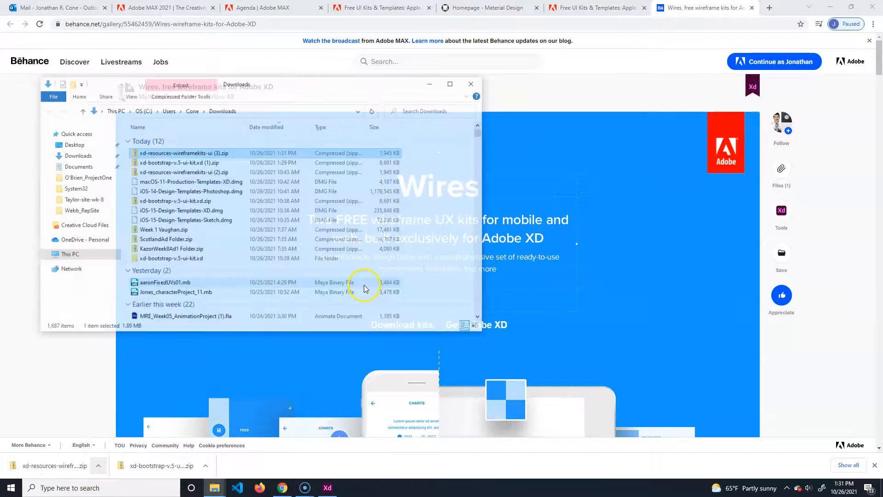
- Extract xd-resources-wireframekits-ui (3).zip into its own folder in Downloads and show the extracted files
left_click(189, 96)
left_click(252, 110)
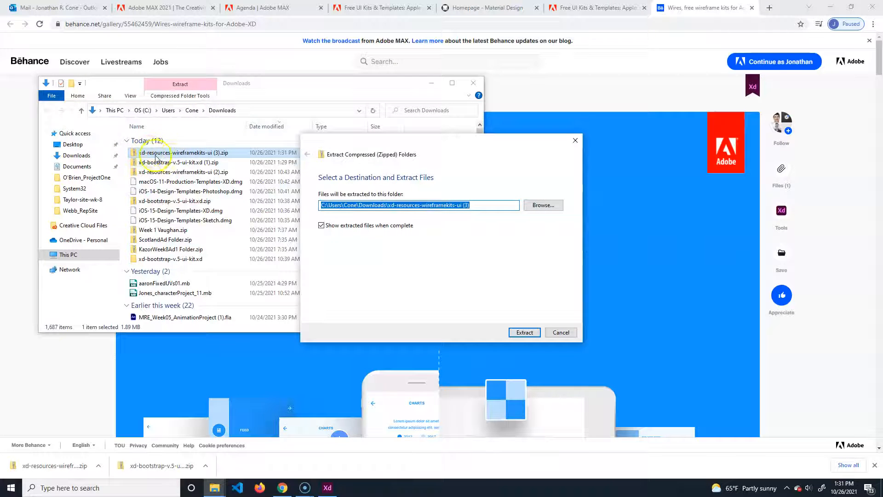
left_click(523, 332)
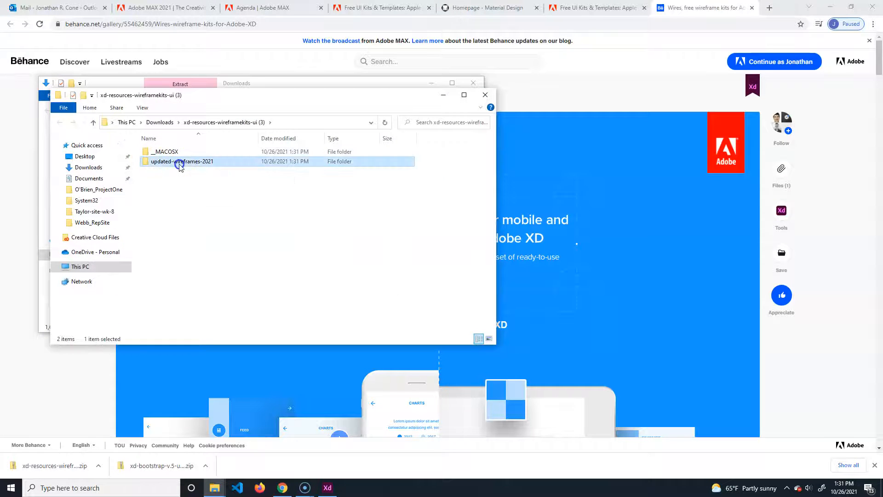
- Open wireframes-mobile-2021.xd from the updated-wireframes-2021 folder in Adobe XD and maximize its window
double_click(176, 163)
left_click(196, 151)
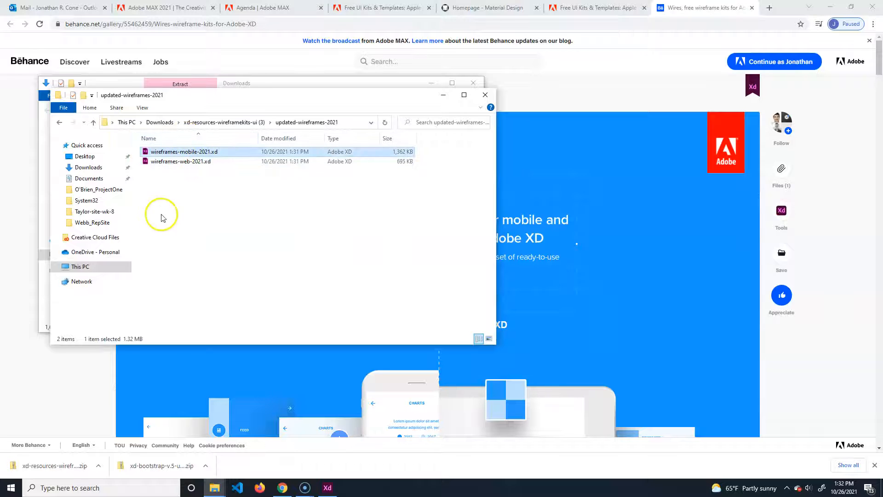
left_click(182, 164)
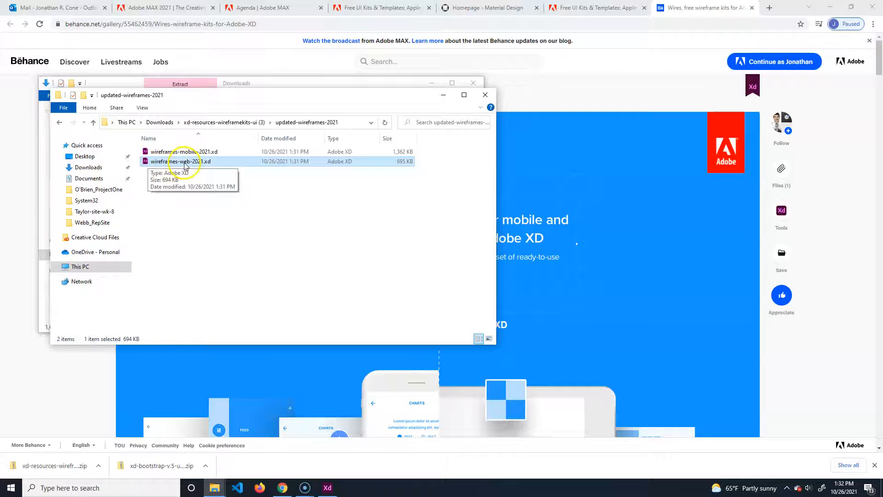
double_click(147, 151)
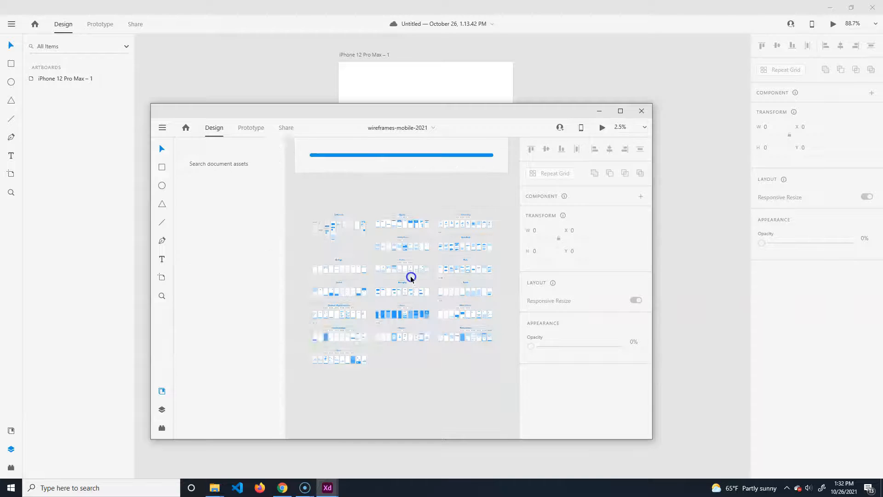
left_click(621, 111)
left_click_drag(502, 7, 609, 92)
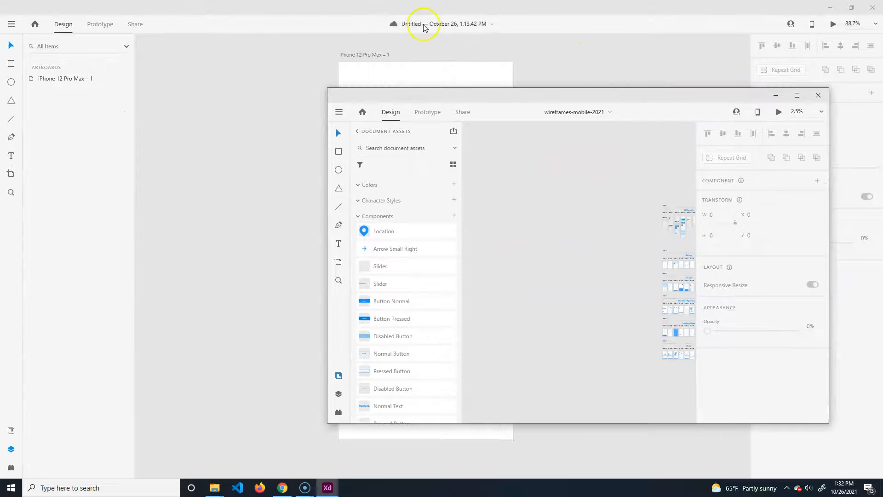
left_click(792, 96)
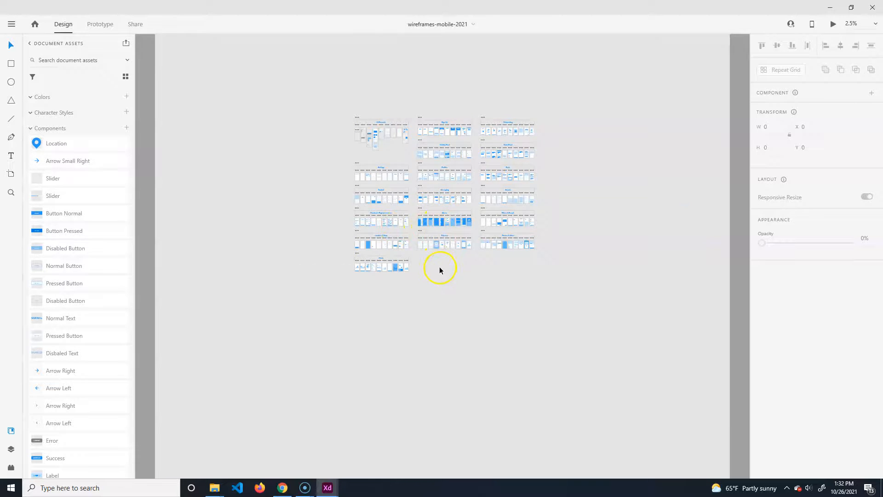
- Examine the Location & Maps screens up close, through the Get Directions artboard at the end of the row
scroll(440, 269, "up", 5)
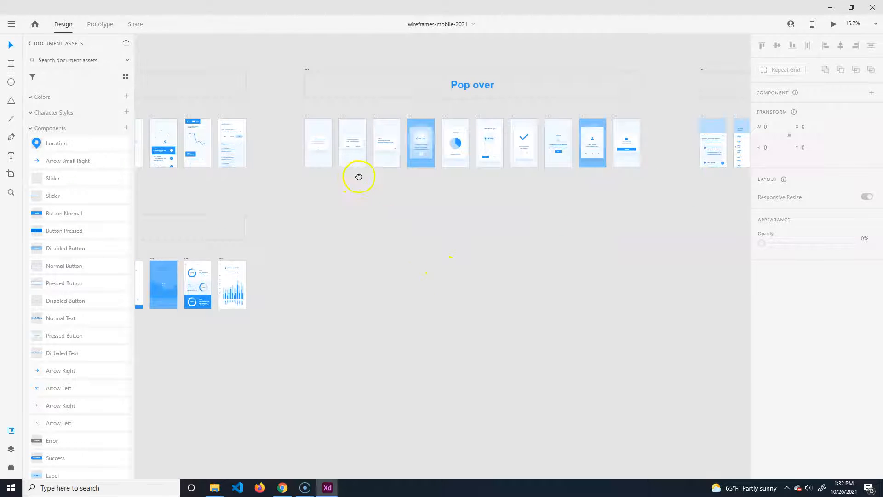
left_click_drag(359, 177, 592, 262)
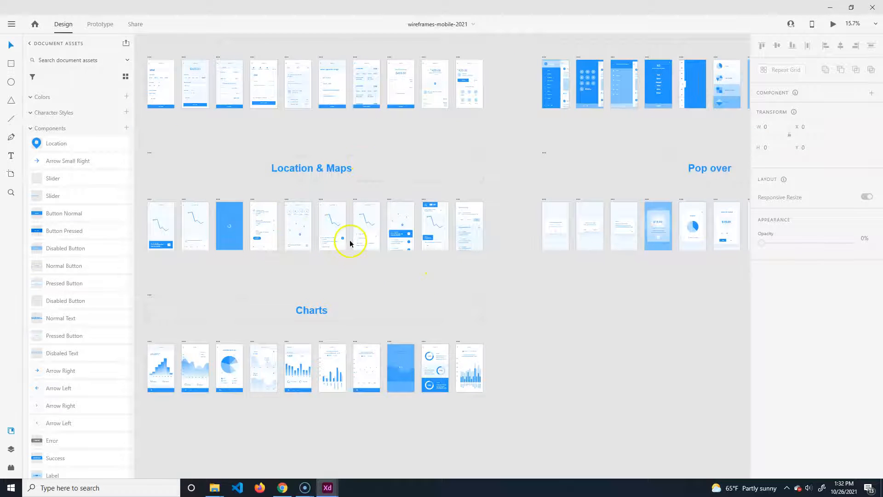
scroll(361, 253, "up", 4)
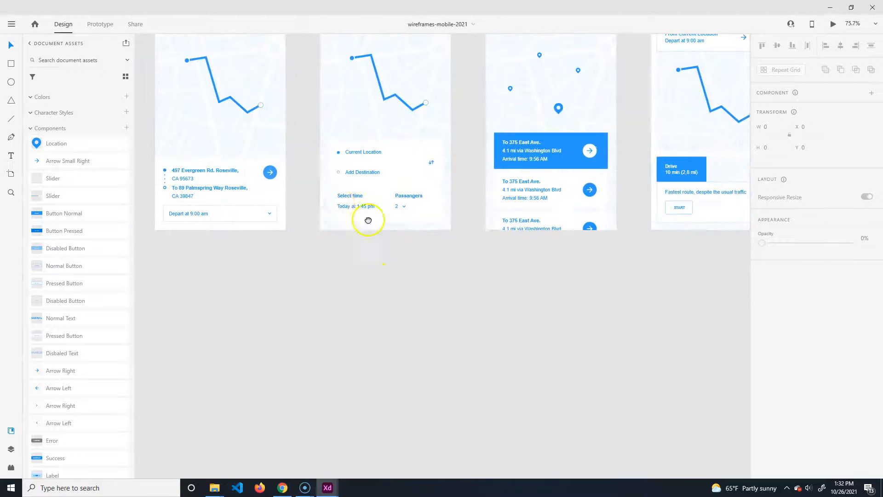
left_click_drag(369, 220, 544, 308)
left_click_drag(243, 357, 175, 332)
left_click_drag(464, 330, 170, 344)
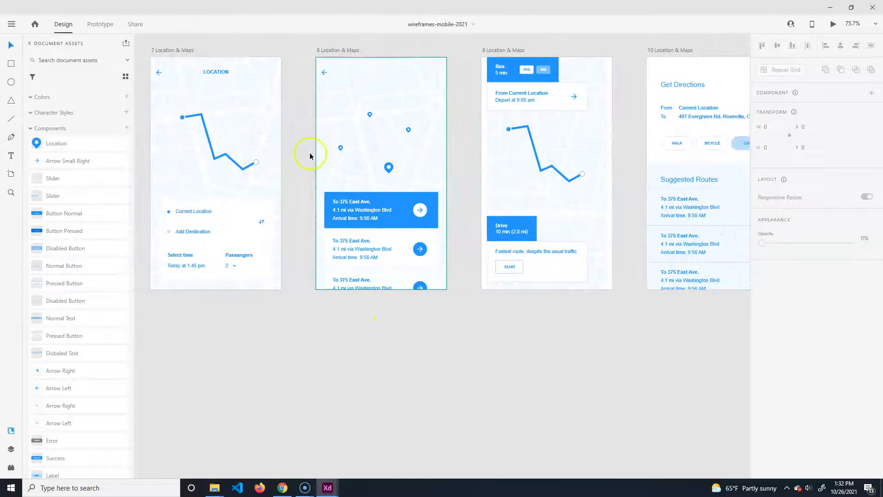
left_click_drag(619, 341, 262, 343)
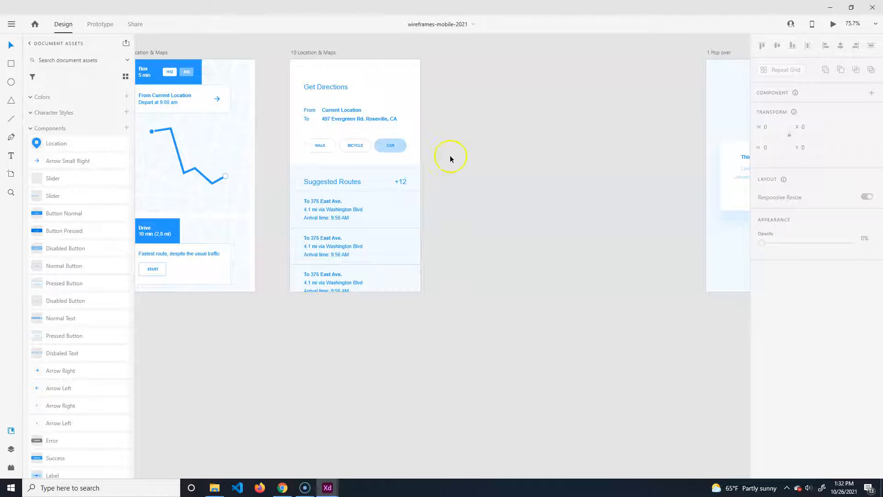
left_click_drag(602, 280, 313, 410)
left_click_drag(274, 247, 546, 243)
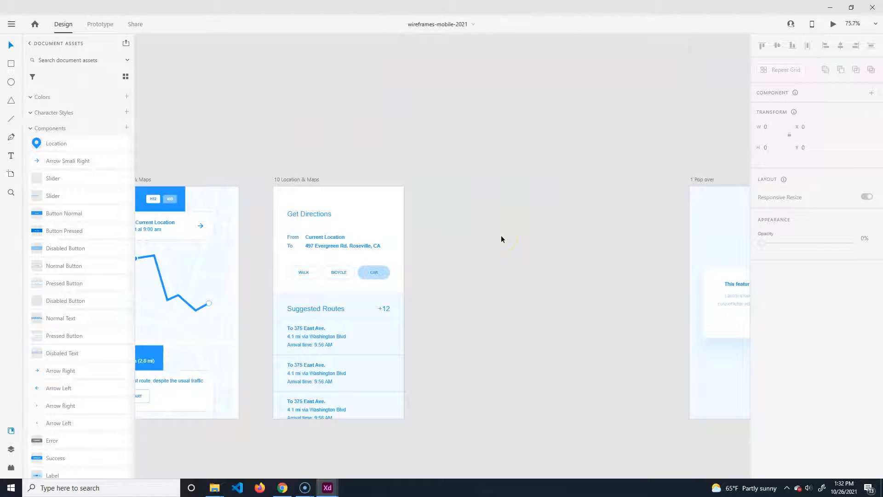
- Survey the kit's sections from Location & Maps up through Checkout, Contact and Settings to UI Elements
scroll(505, 230, "down", 6)
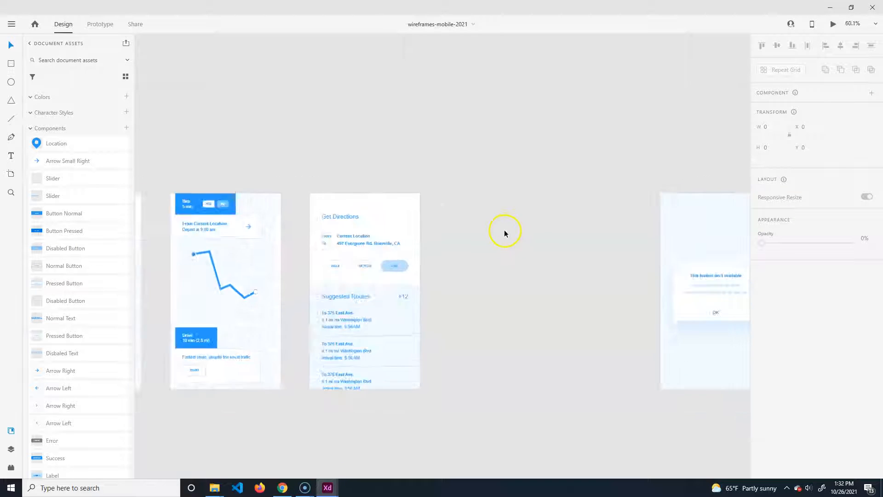
left_click_drag(334, 124, 551, 250)
left_click_drag(231, 203, 320, 252)
scroll(590, 311, "down", 3)
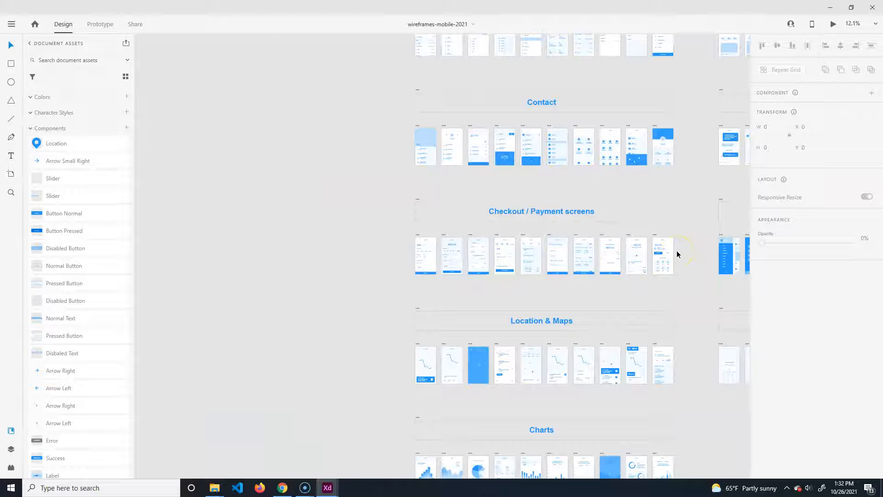
left_click_drag(694, 219, 600, 409)
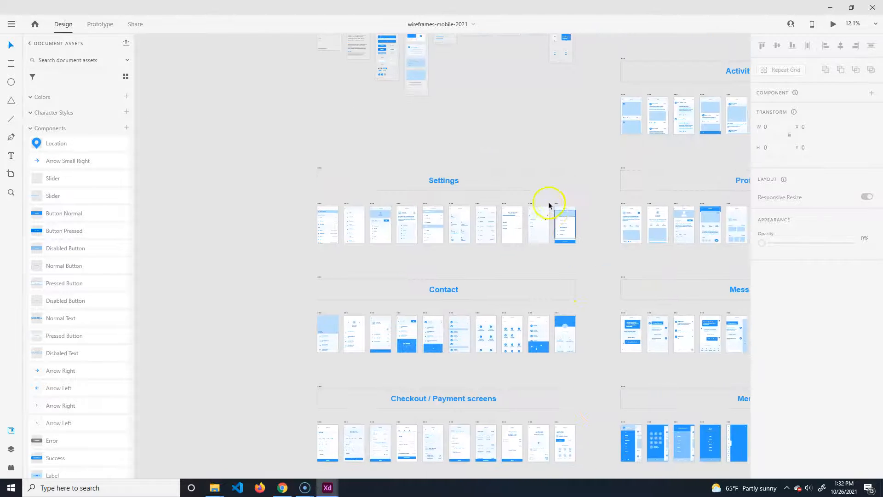
left_click_drag(549, 205, 532, 394)
left_click_drag(570, 337, 590, 278)
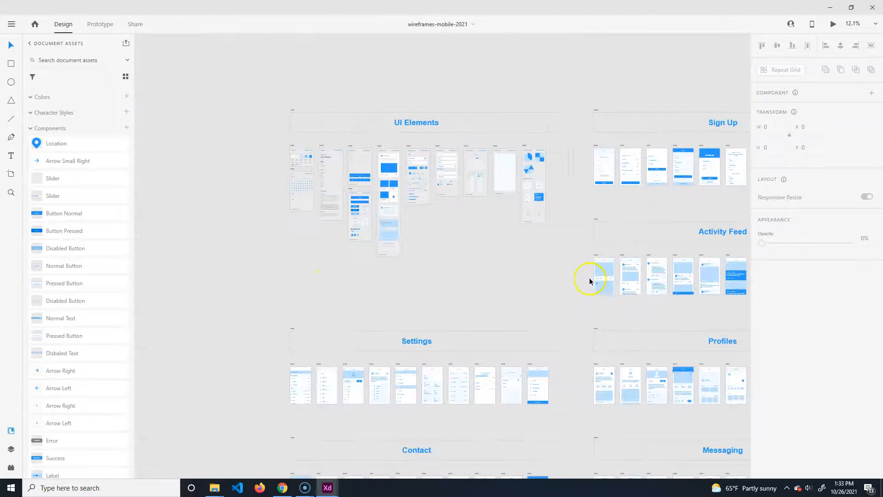
- Examine the UI Elements artboards closely, including the buttons, cards, controls, forms and selectors
scroll(451, 220, "up", 5)
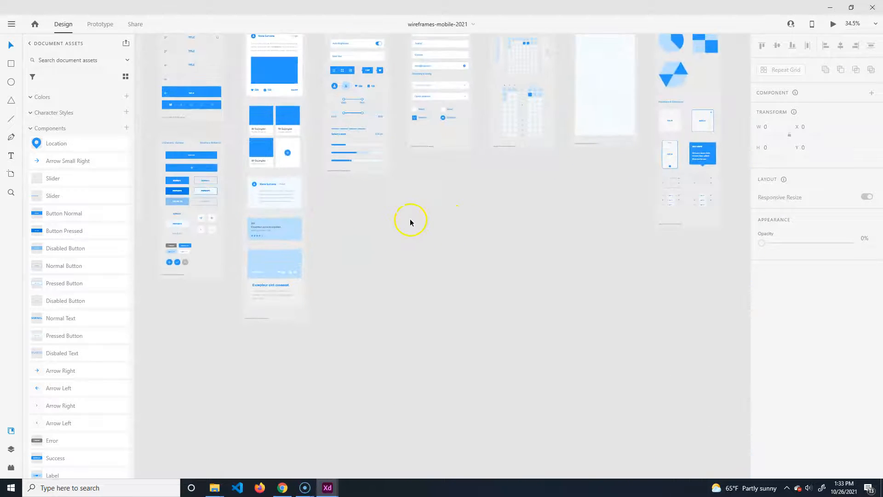
scroll(517, 279, "up", 2)
scroll(517, 280, "down", 3)
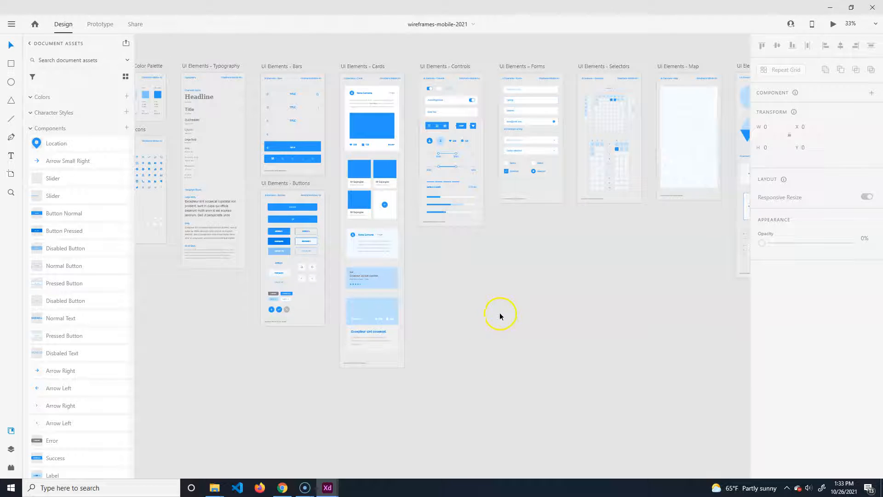
scroll(500, 314, "up", 3)
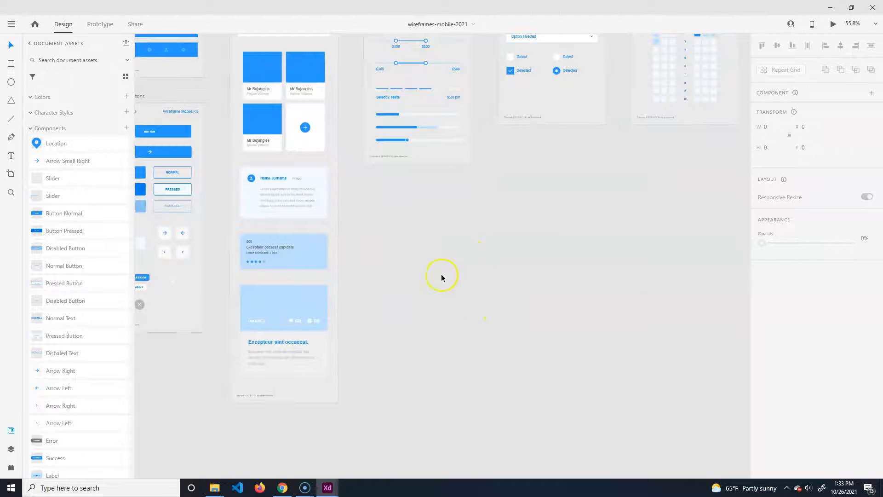
scroll(435, 268, "down", 1)
scroll(435, 267, "up", 2)
left_click_drag(198, 136, 425, 234)
mouse_move(235, 153)
left_mouse_down()
mouse_move(666, 297)
mouse_move(349, 316)
mouse_move(225, 240)
mouse_move(285, 366)
mouse_move(231, 266)
left_mouse_up()
mouse_move(500, 388)
left_mouse_down()
mouse_move(424, 281)
mouse_move(434, 253)
mouse_move(209, 207)
left_mouse_up()
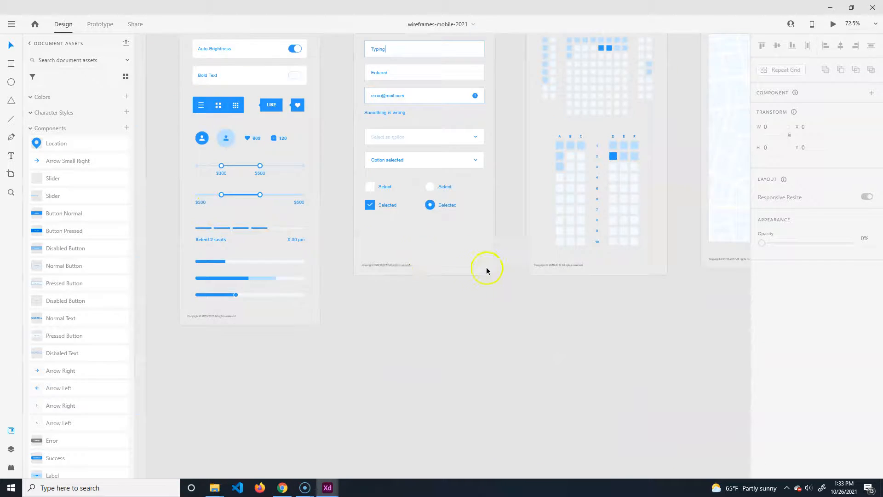
left_click_drag(488, 270, 281, 214)
- View the Sign Up, Onboarding and News Feed screens, and return to an overview of all wireframe sections
scroll(469, 294, "down", 5)
left_click_drag(742, 350, 192, 347)
left_click_drag(559, 307, 177, 351)
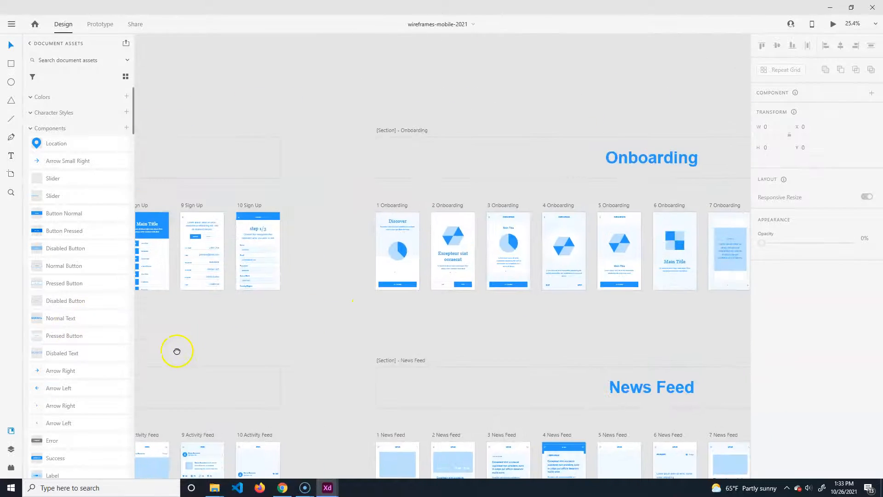
scroll(370, 327, "down", 2)
scroll(369, 327, "down", 3)
left_click_drag(252, 322, 367, 161)
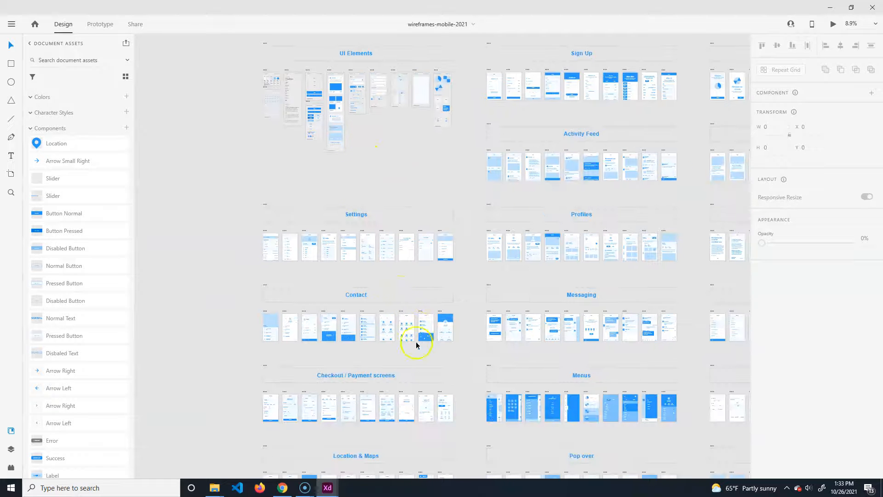
- Examine the Menus section of the wireframe kit up close, including the 2 Menus to 6 Menus artboards
left_click_drag(470, 400, 337, 282)
scroll(429, 316, "up", 9)
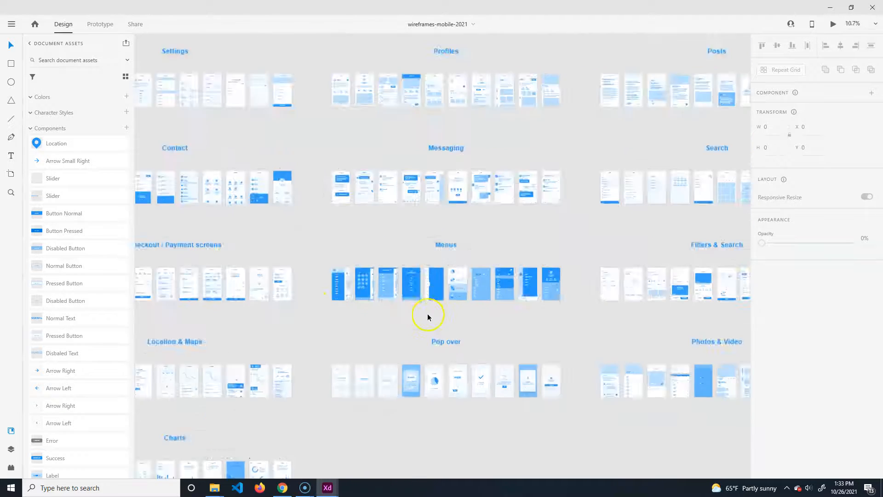
mouse_move(434, 317)
left_mouse_down()
mouse_move(602, 331)
mouse_move(321, 322)
left_mouse_up()
left_click_drag(575, 333, 296, 333)
mouse_move(525, 337)
left_mouse_down()
mouse_move(252, 335)
mouse_move(560, 343)
mouse_move(611, 332)
left_mouse_up()
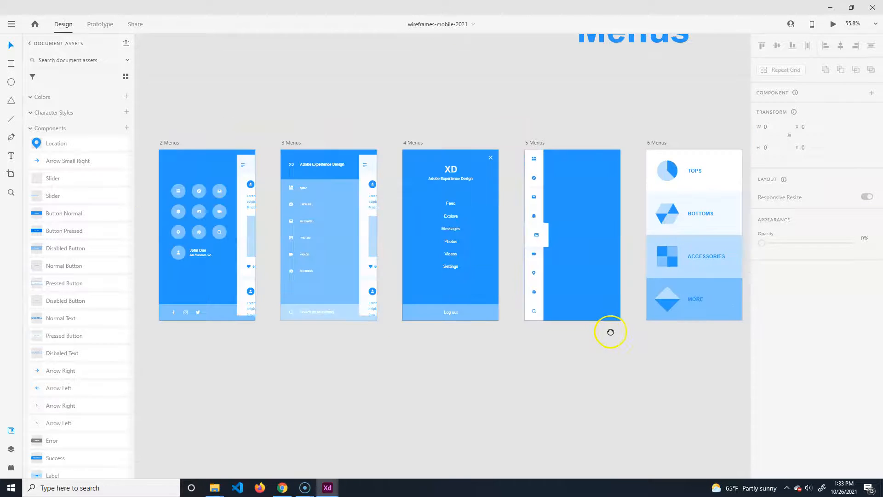
left_click_drag(322, 291, 609, 319)
scroll(429, 323, "down", 6)
scroll(412, 318, "up", 1)
- Return to the UI Elements section and examine the navigation bars on the Bars artboard up close
left_click_drag(324, 380, 454, 172)
scroll(424, 163, "down", 2)
left_click_drag(491, 325, 288, 361)
left_click_drag(520, 268, 446, 392)
scroll(552, 367, "up", 3)
left_click_drag(310, 324, 585, 493)
scroll(310, 223, "up", 6)
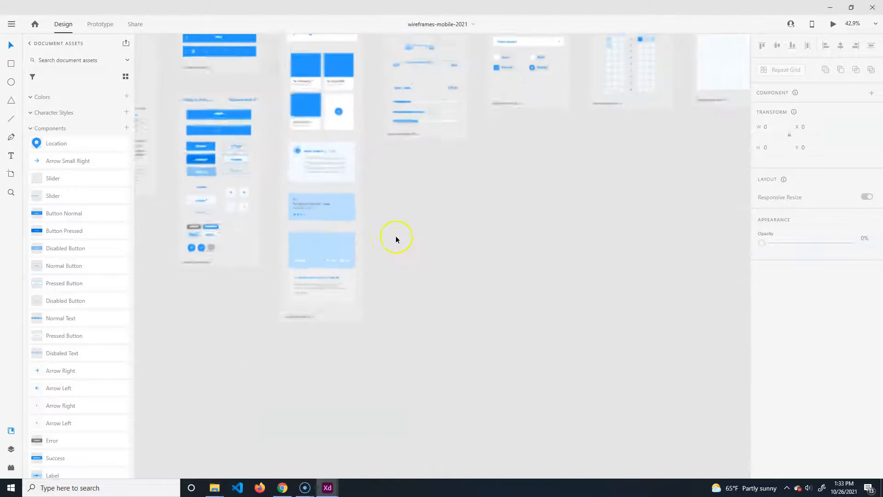
left_click_drag(312, 231, 291, 285)
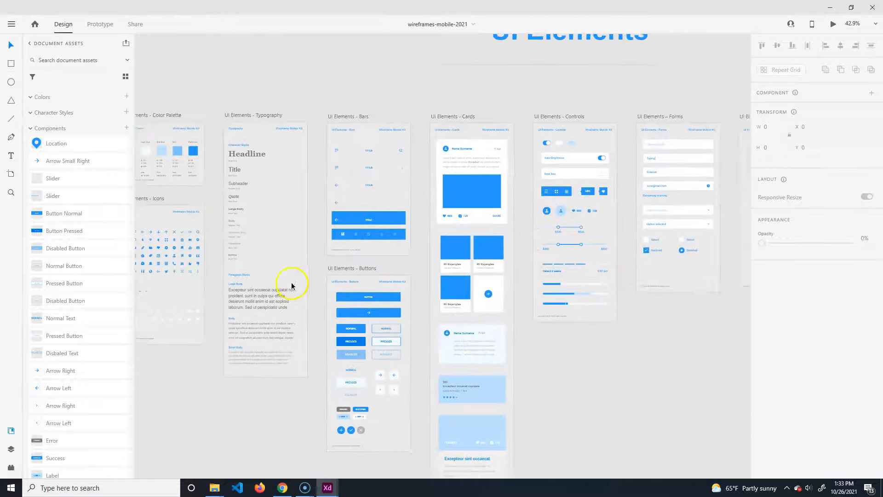
scroll(394, 203, "up", 5)
left_click_drag(394, 198, 404, 256)
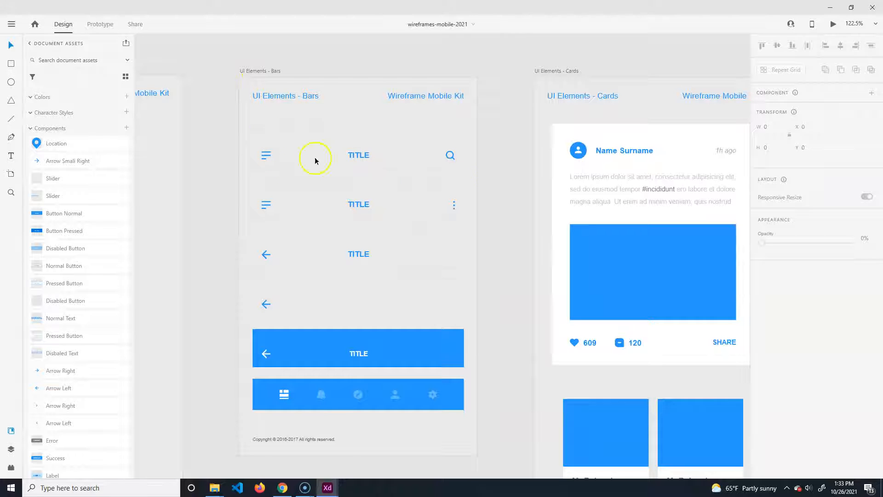
scroll(512, 302, "down", 3)
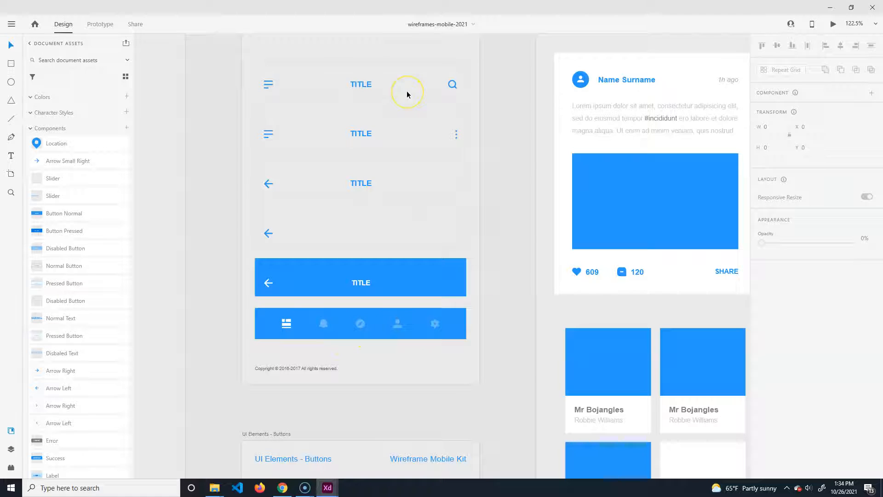
- Copy the first title bar with menu and search icons into the untitled document's iPhone 12 Pro Max – 1 artboard
left_click(307, 70)
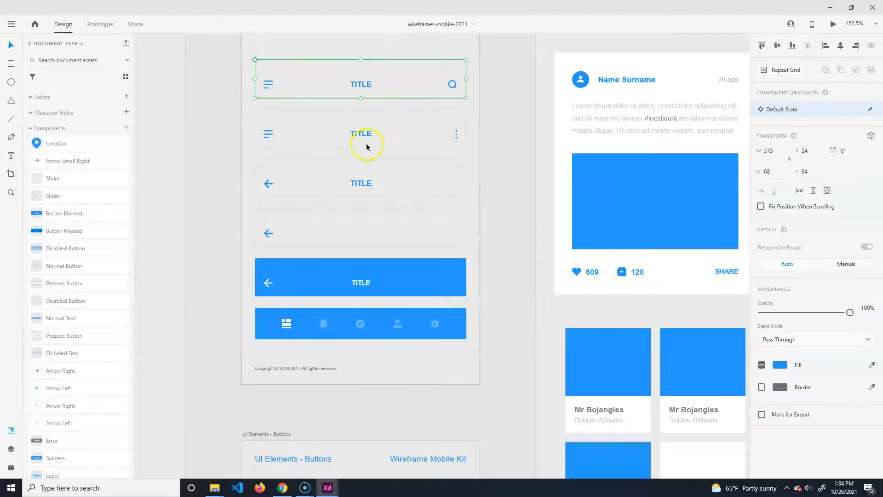
left_click(829, 7)
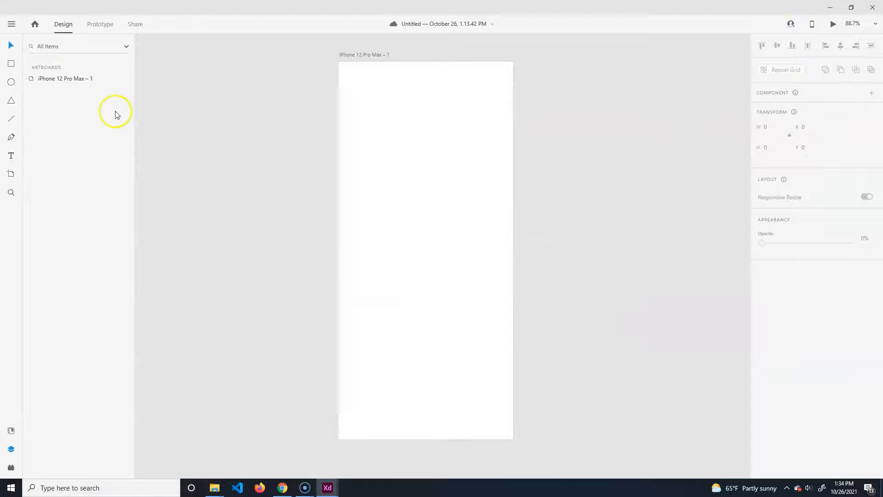
left_click(373, 94)
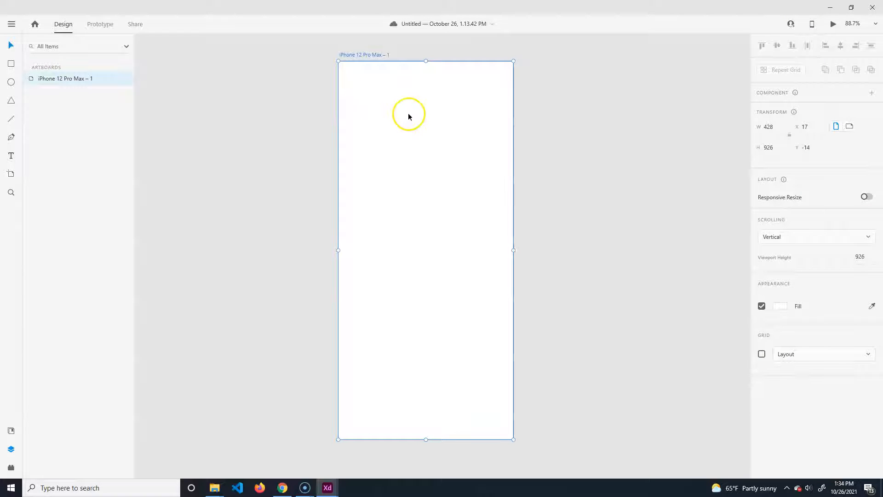
key("ctrl+v")
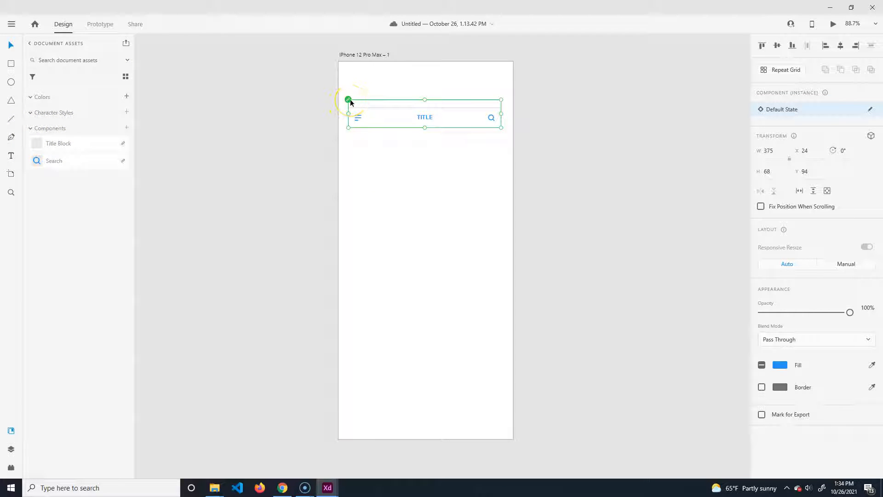
- Unlink the pasted title bar from its source component
left_click(353, 114)
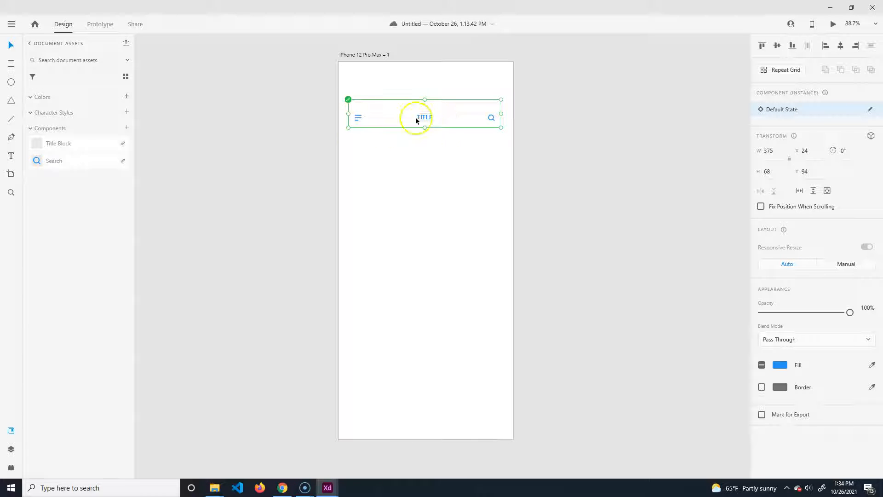
right_click(346, 98)
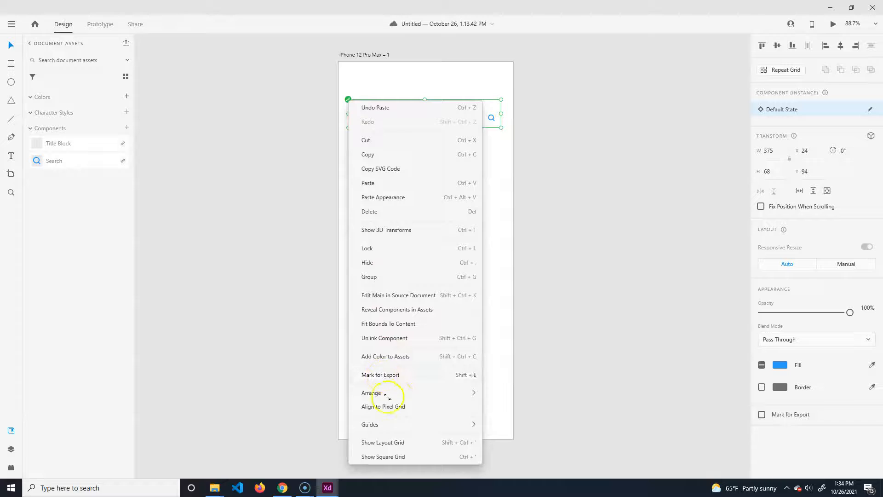
left_click(403, 338)
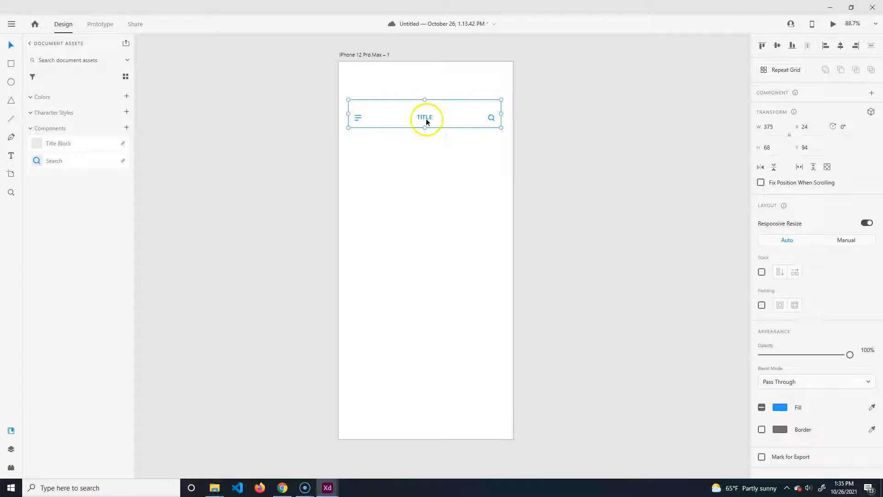
left_click(465, 287)
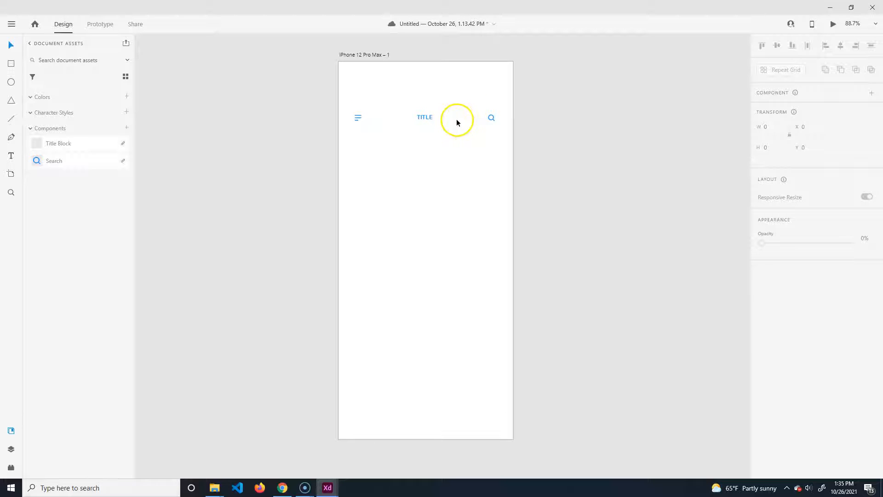
- Try repositioning the title bar freehand at several places in the upper part of the artboard
left_click(423, 125)
mouse_move(425, 119)
left_mouse_down()
mouse_move(443, 109)
mouse_move(432, 112)
left_mouse_up()
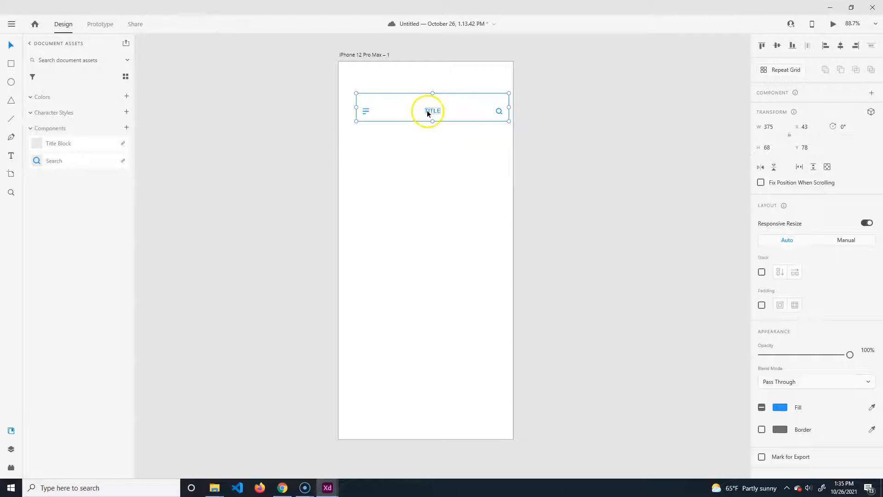
left_click_drag(432, 113, 418, 84)
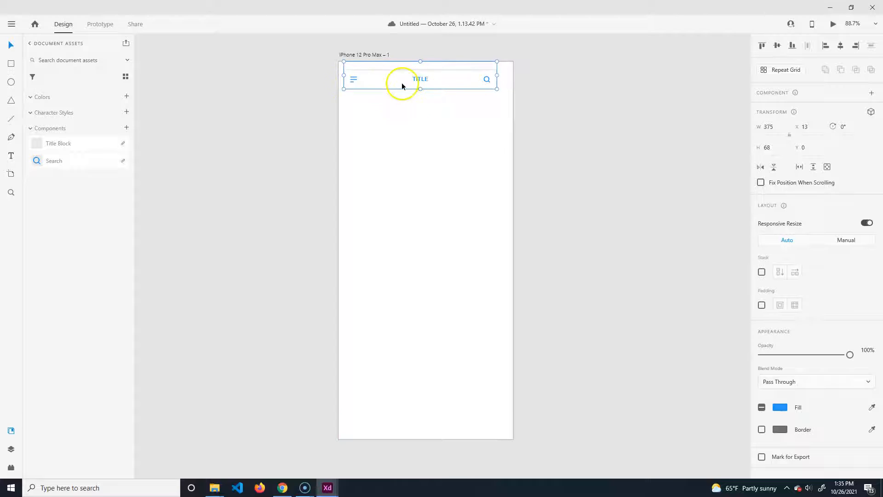
left_click_drag(420, 78, 428, 159)
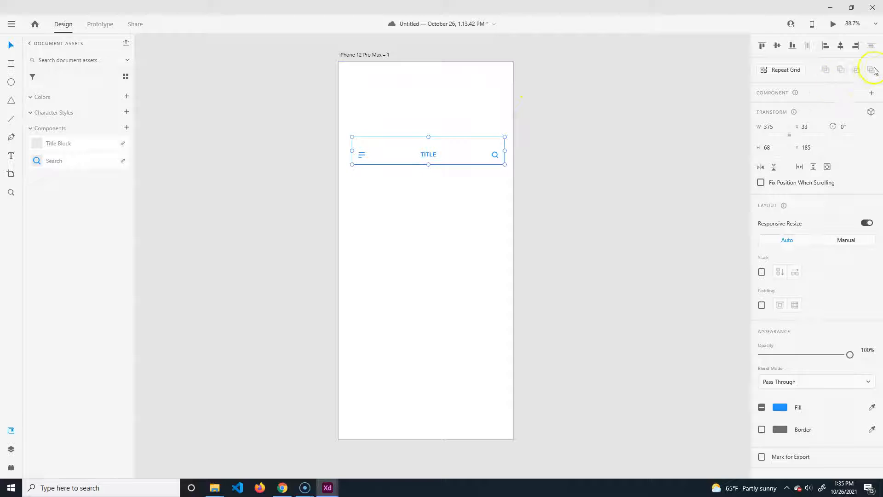
- Align the title bar to the artboard's top and left edges and enlarge it to full width, 428 × 78
left_click(762, 45)
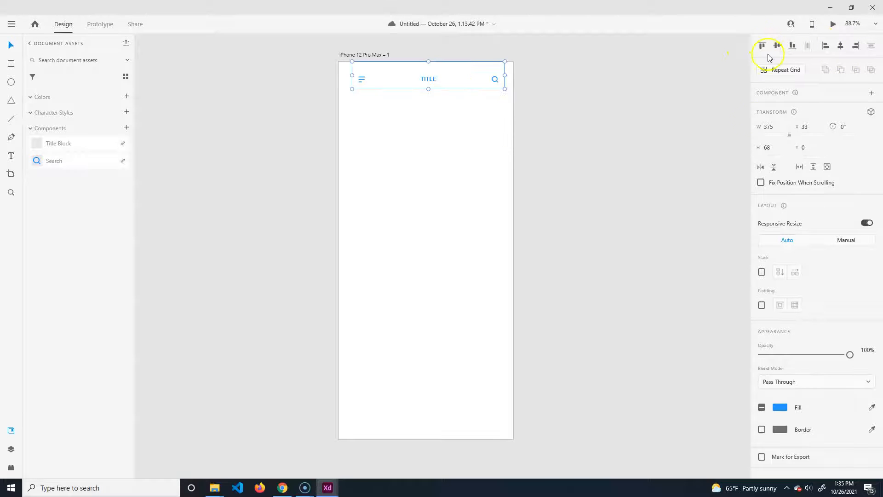
left_click(828, 49)
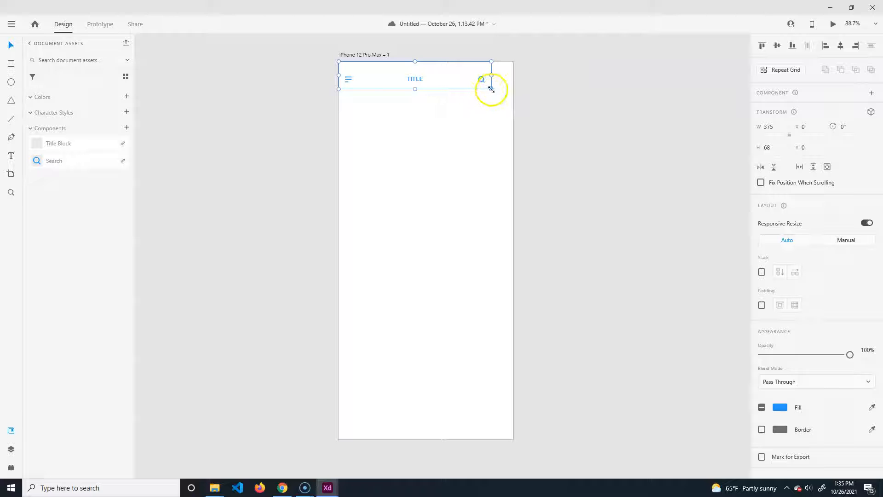
left_click_drag(492, 89, 516, 103)
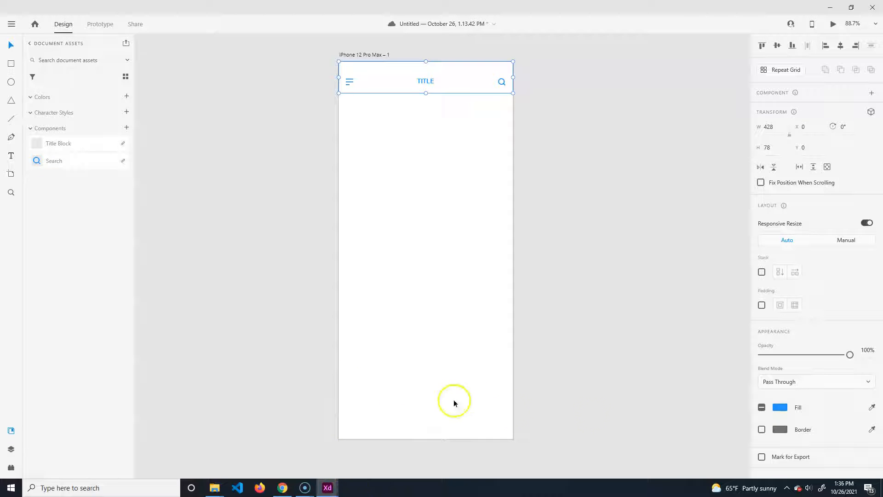
- Copy the blue five-icon navigation bar from the wireframe kit and paste it into the iPhone 12 Pro Max – 1 artboard
mouse_move(327, 487)
left_click(391, 437)
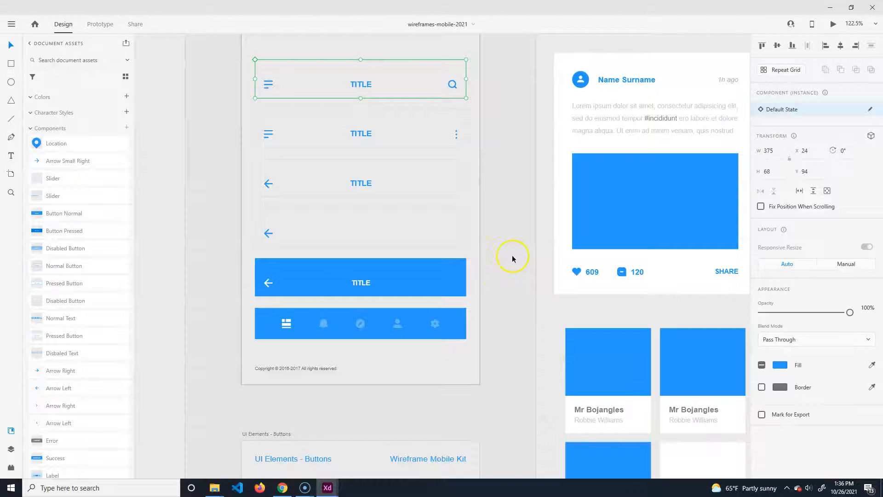
left_click(370, 326)
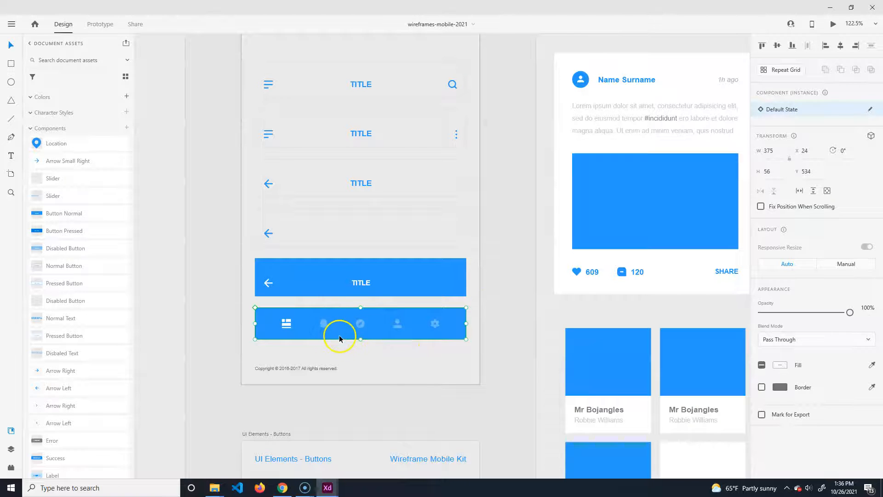
mouse_move(336, 489)
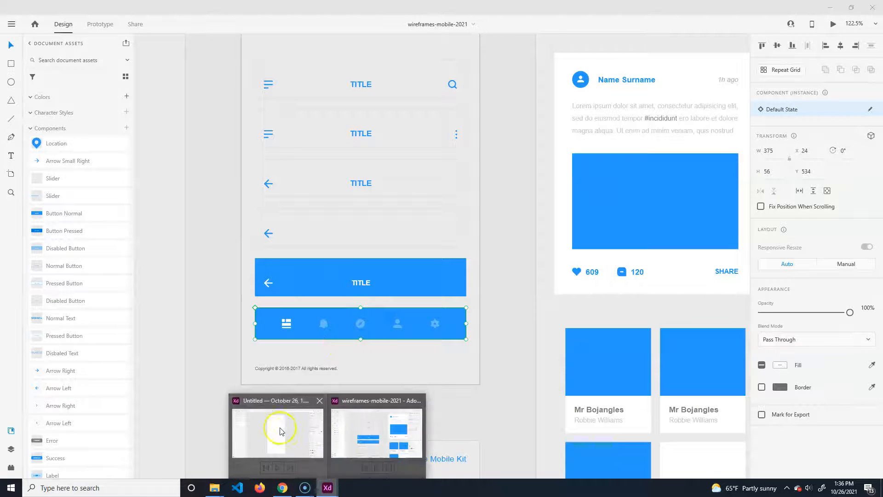
left_click(276, 435)
key("ctrl+v")
- Align the blue navigation bar to the artboard's bottom and left edges and enlarge it to full width, 428 × 64
left_click_drag(427, 296, 434, 419)
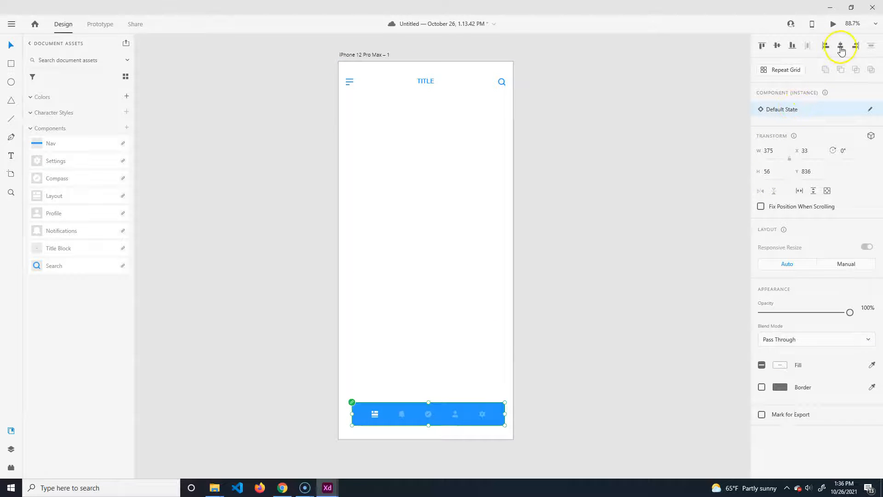
left_click(792, 45)
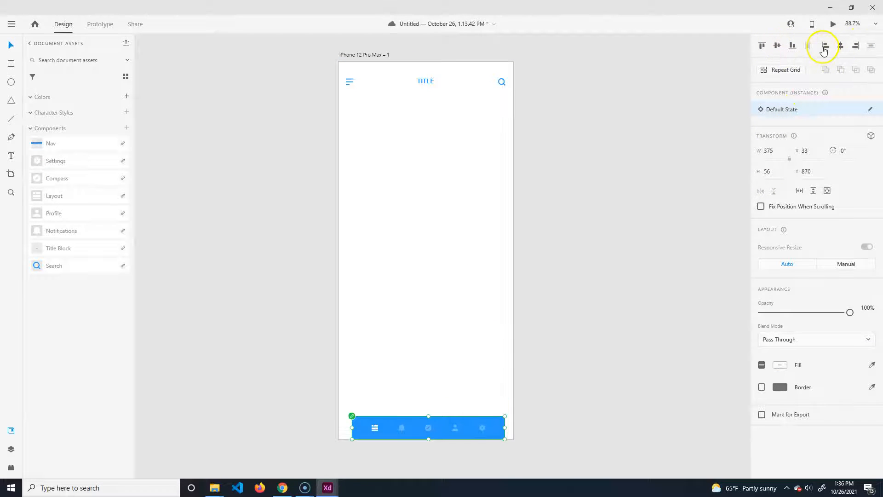
left_click(826, 45)
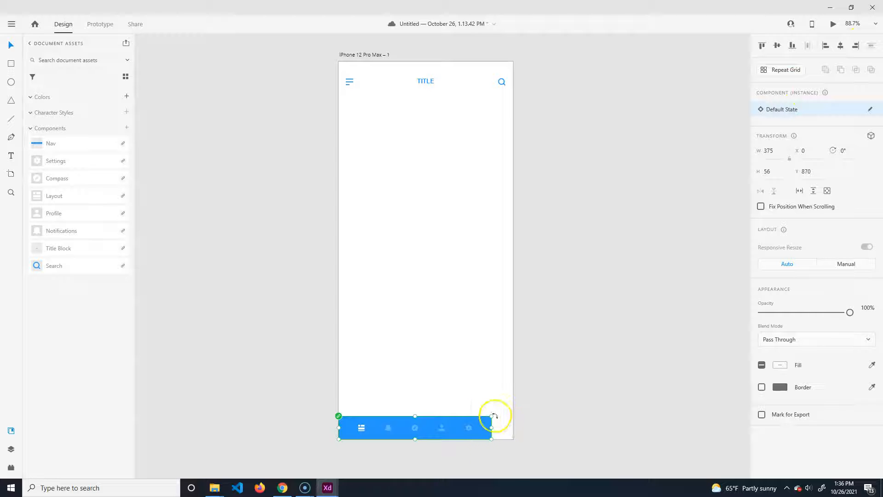
left_click_drag(493, 438, 512, 403)
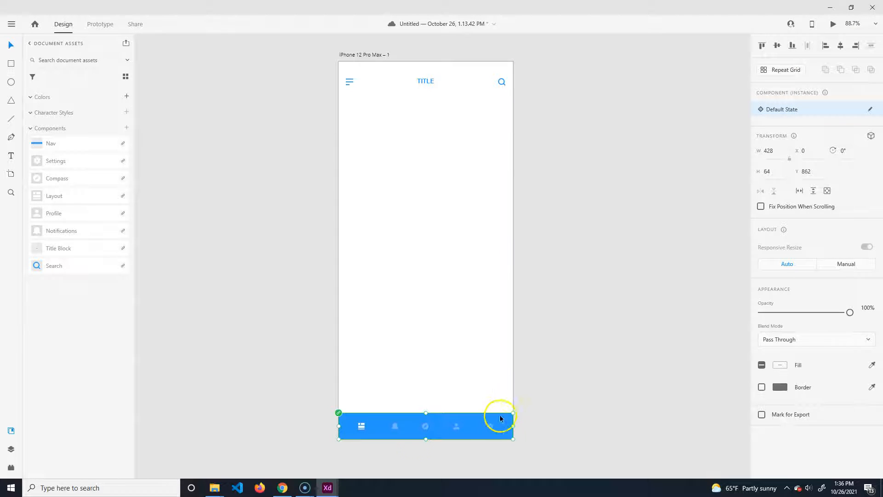
- Unlink the blue navigation bar from its source component and deselect it
right_click(340, 416)
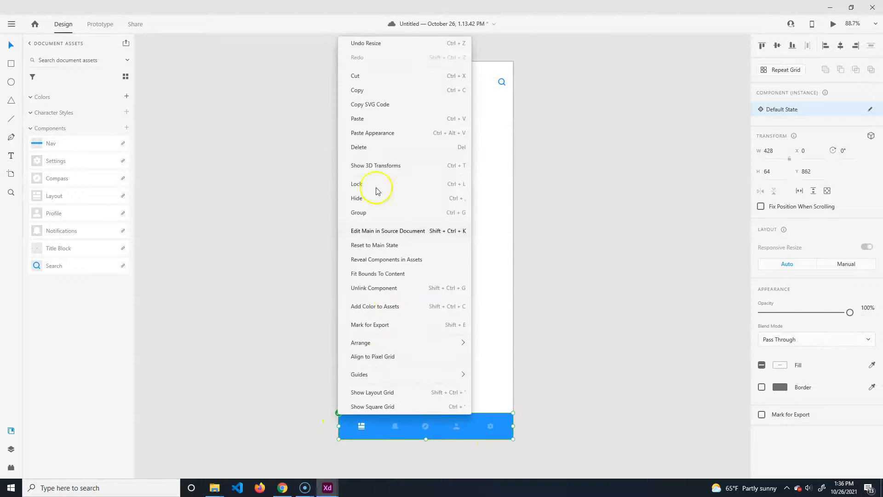
left_click(375, 288)
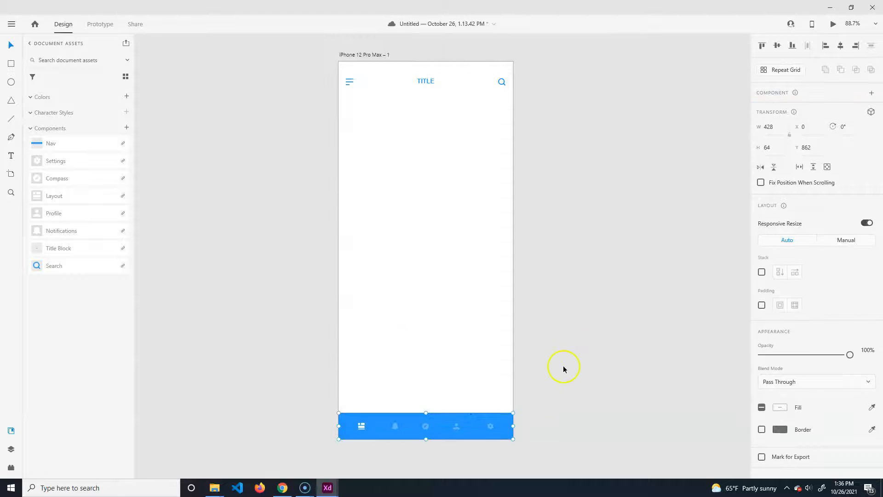
left_click(434, 429)
left_click(341, 372)
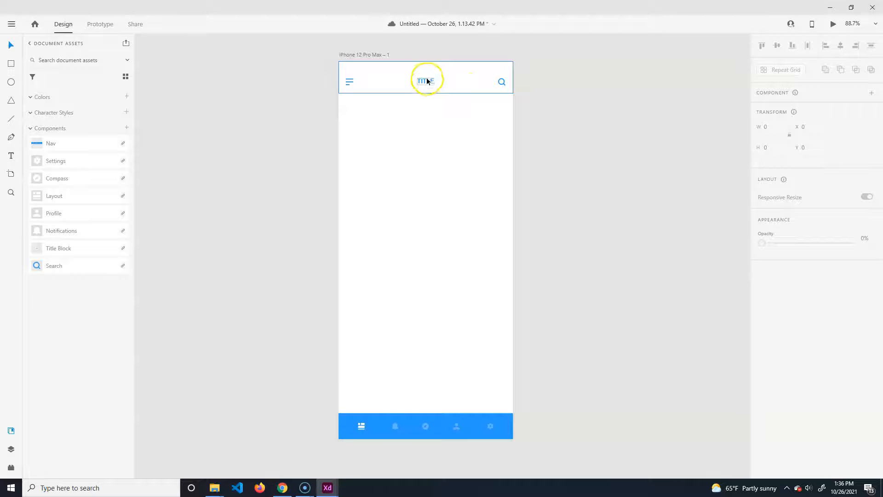
left_click(420, 426)
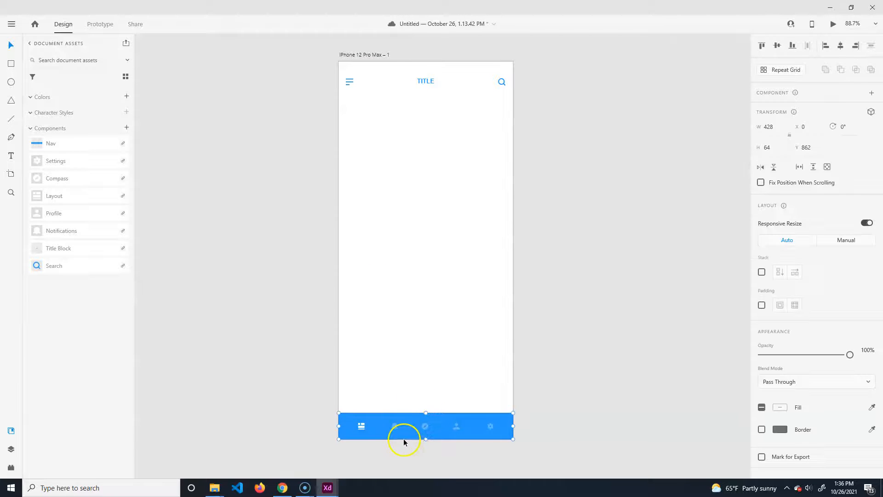
left_click_drag(404, 423, 419, 235)
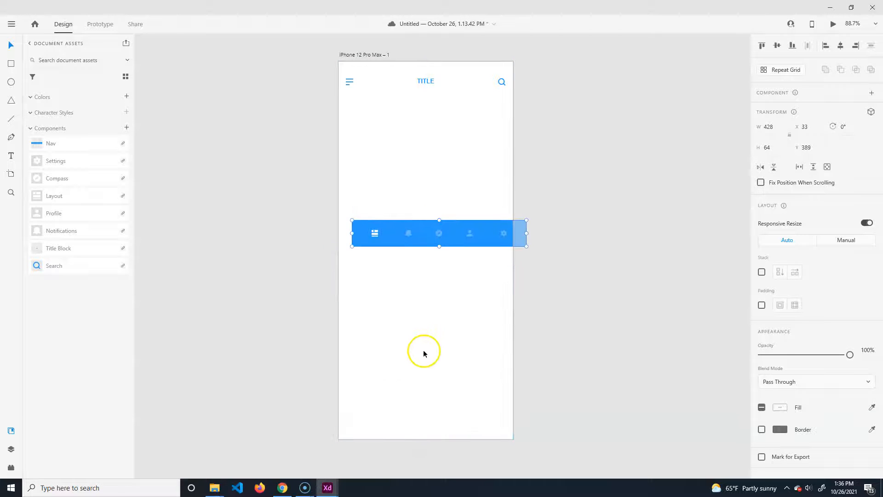
key("ctrl+z")
- Duplicate the blue navigation bar over the title bar near the artboard's top edge, and show the artboard's layers
left_click_drag(407, 424, 467, 87, "alt")
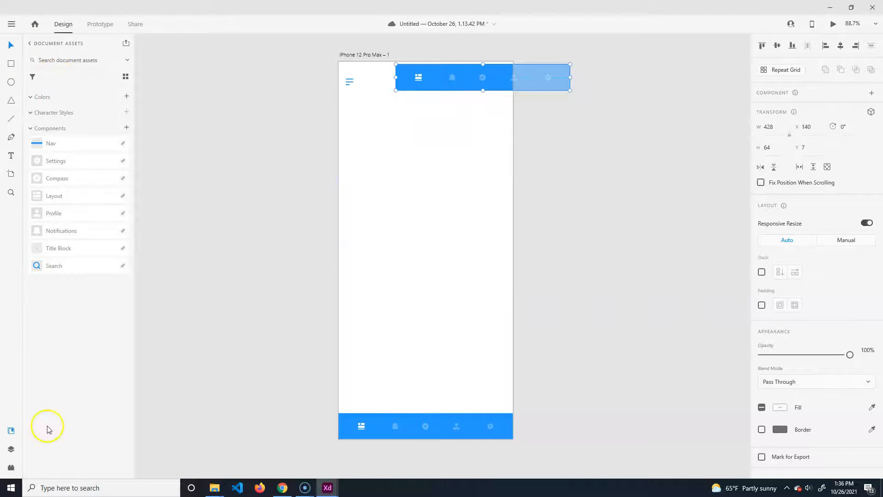
left_click(12, 452)
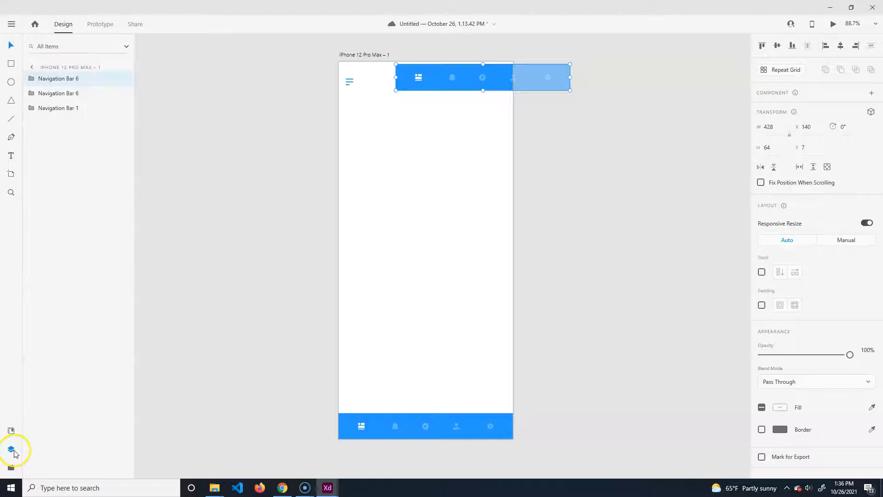
left_click_drag(75, 95, 75, 101)
mouse_move(533, 87)
left_mouse_down()
mouse_move(529, 113)
mouse_move(575, 91)
mouse_move(551, 98)
mouse_move(538, 88)
left_mouse_up()
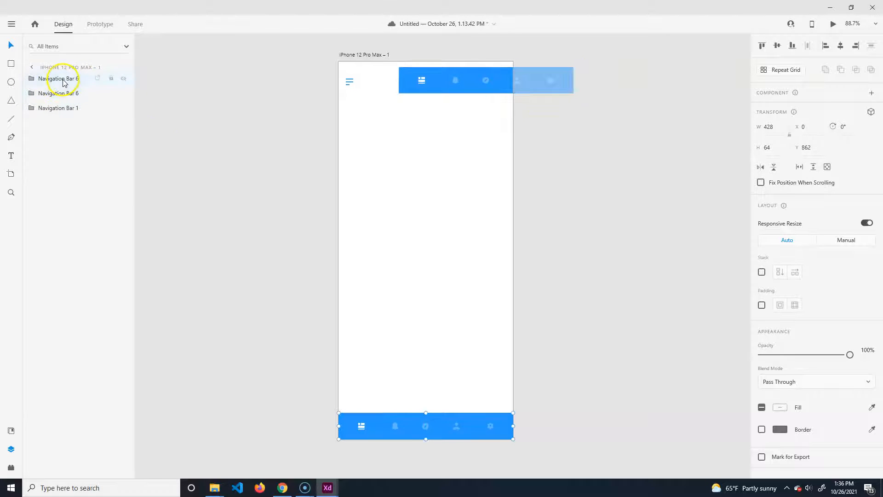
- Move the title bar's layer above both blue navigation bars and delete the duplicate blue bar
left_click_drag(60, 109, 64, 70)
left_click_drag(564, 88, 462, 254)
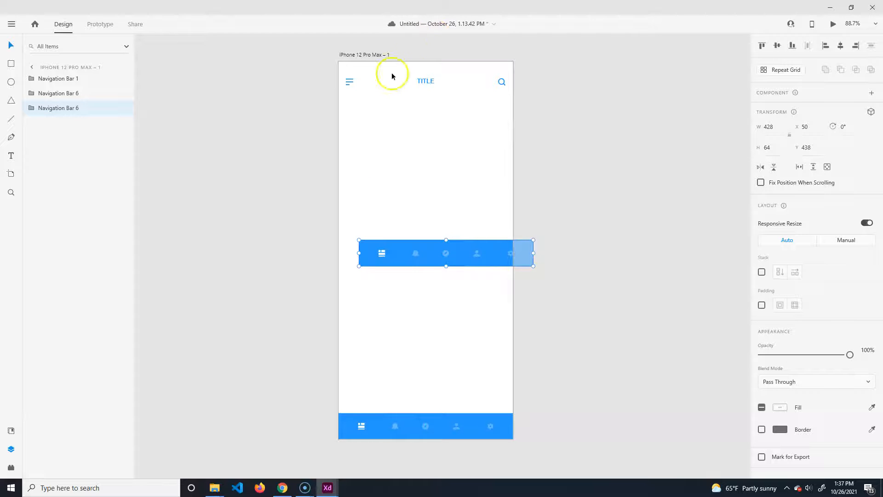
key("Delete")
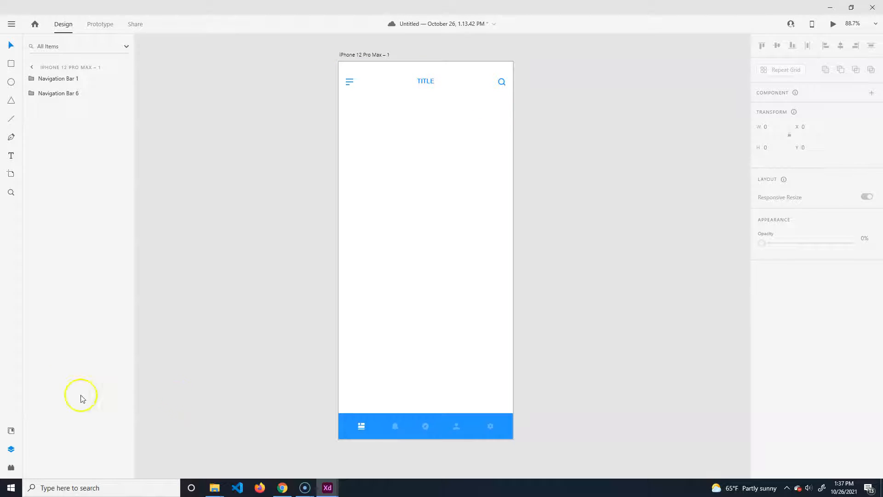
- Expand the title bar's layers and examine its menu icon and background rectangles one by one
left_click(9, 450)
left_click(6, 452)
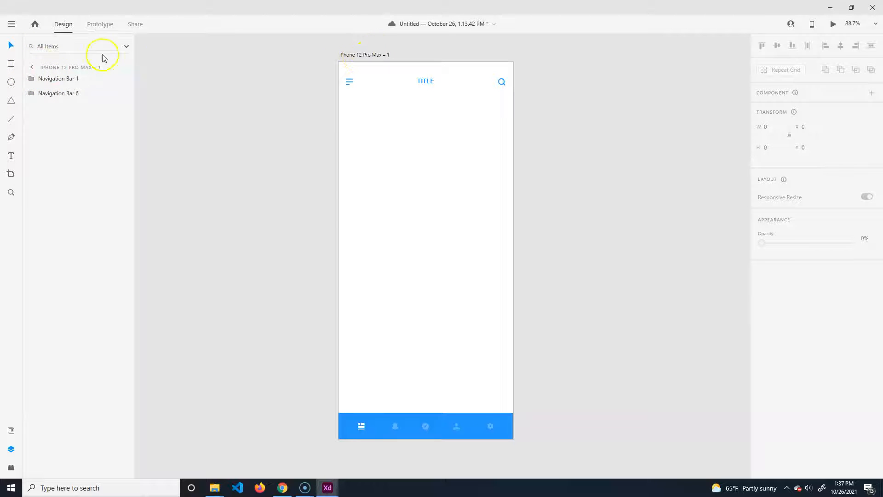
left_click(32, 67)
double_click(32, 82)
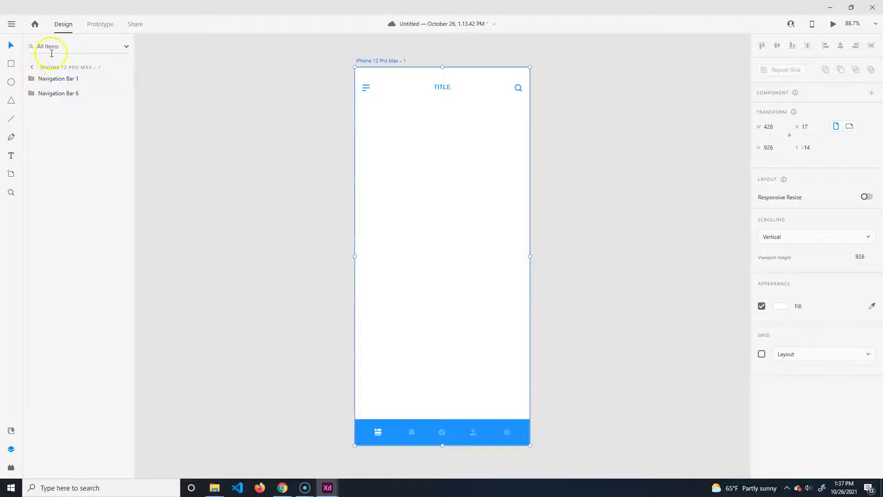
left_click(32, 81)
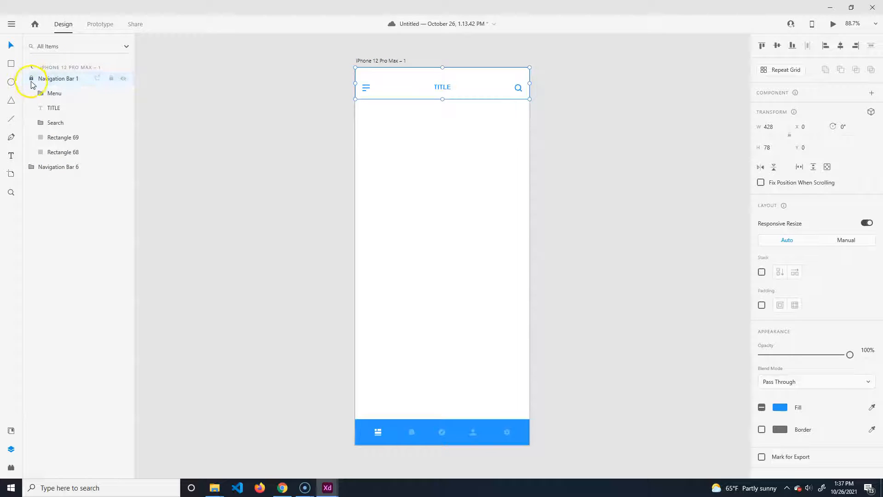
left_click(32, 167)
left_click(35, 162)
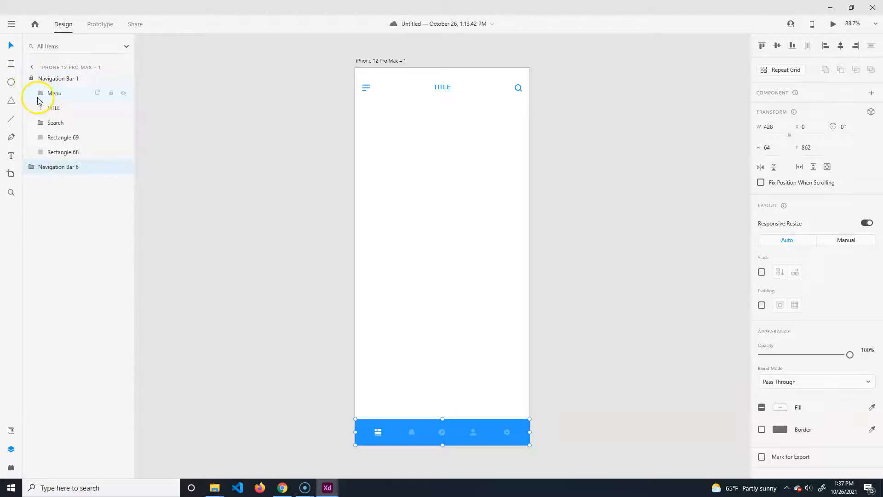
left_click(42, 93)
left_click(43, 93)
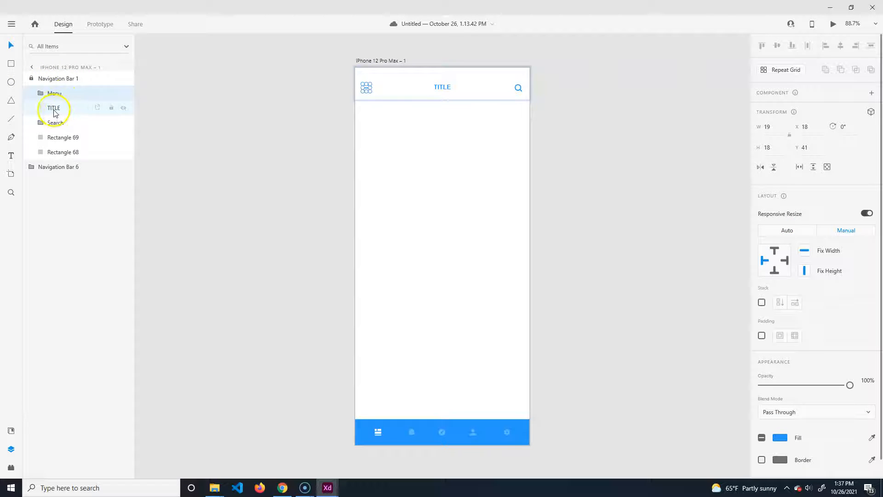
left_click(59, 137)
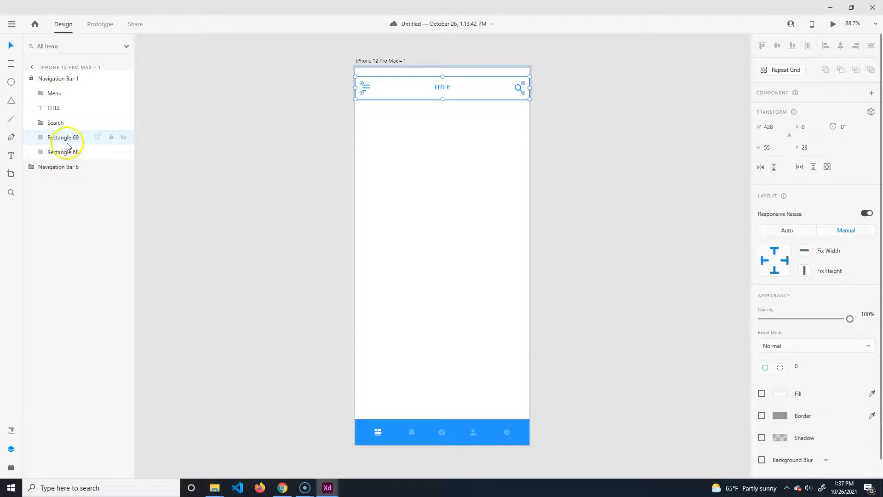
left_click(58, 153)
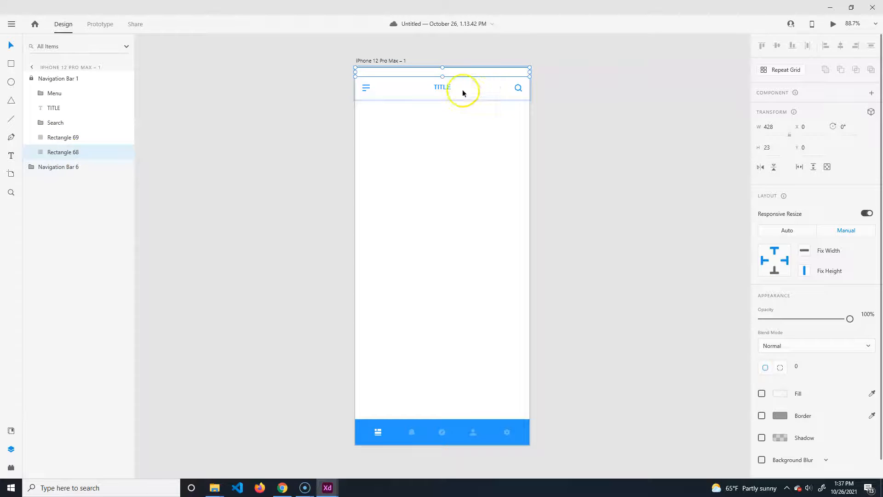
- Give the title bar's Rectangle 69 a solid white fill, #FFFFFF, and deselect it
left_click(60, 137)
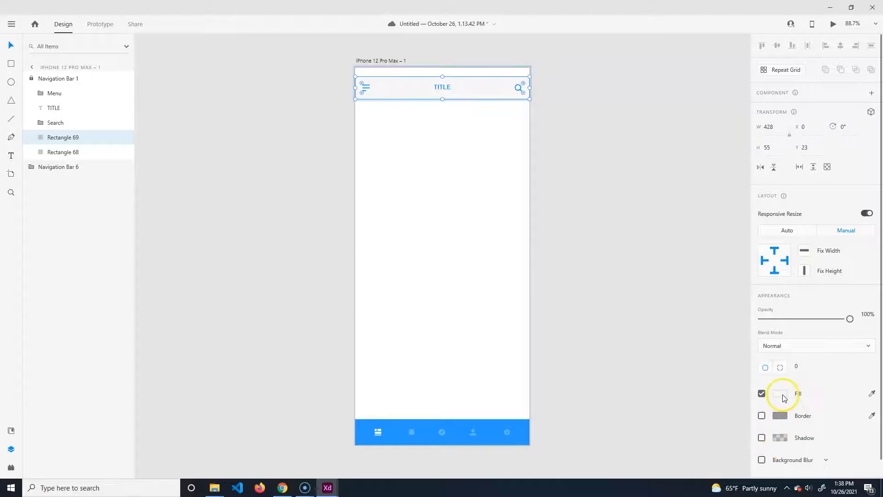
left_click(783, 396)
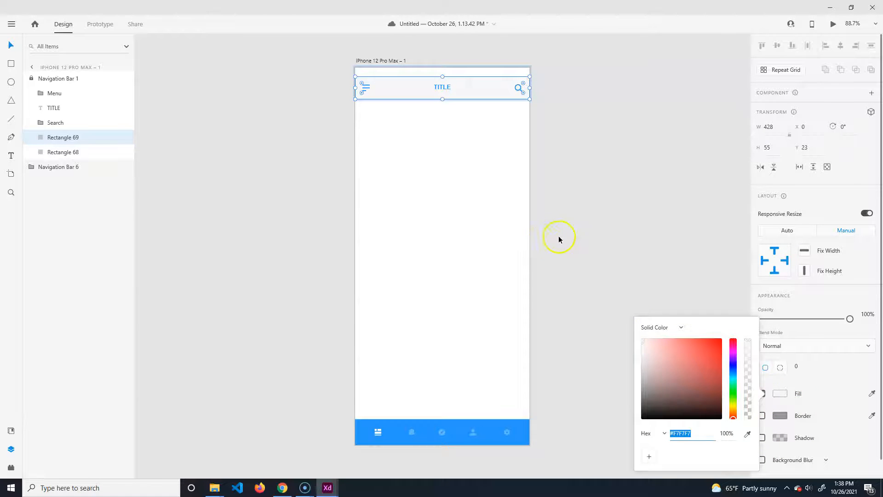
left_click_drag(656, 355, 634, 332)
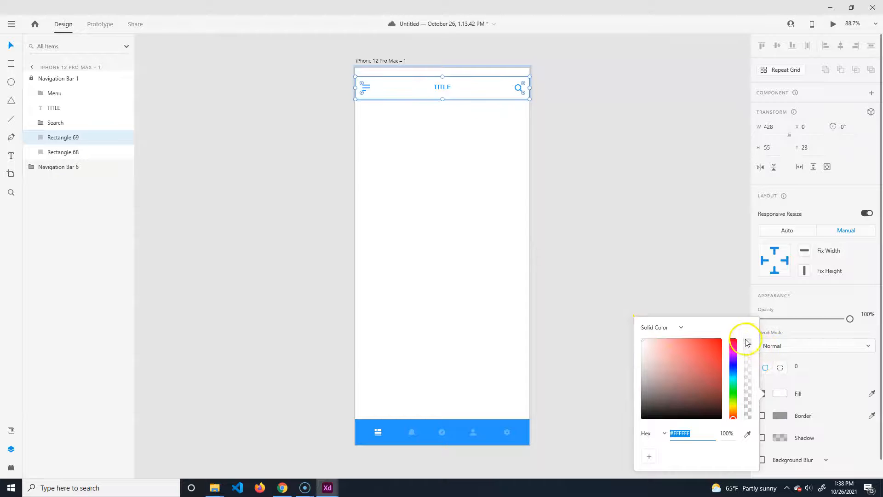
left_click(671, 244)
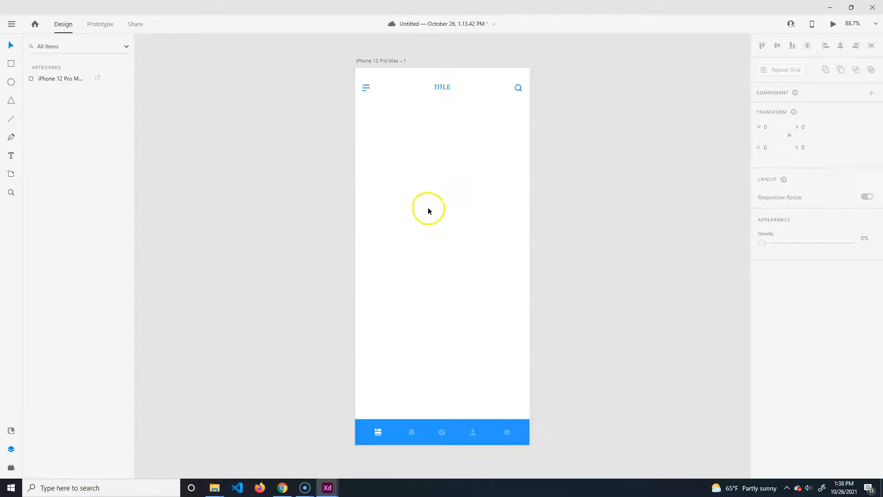
- Replace the title bar's text with "TeachMeCone" and deselect it
double_click(437, 88)
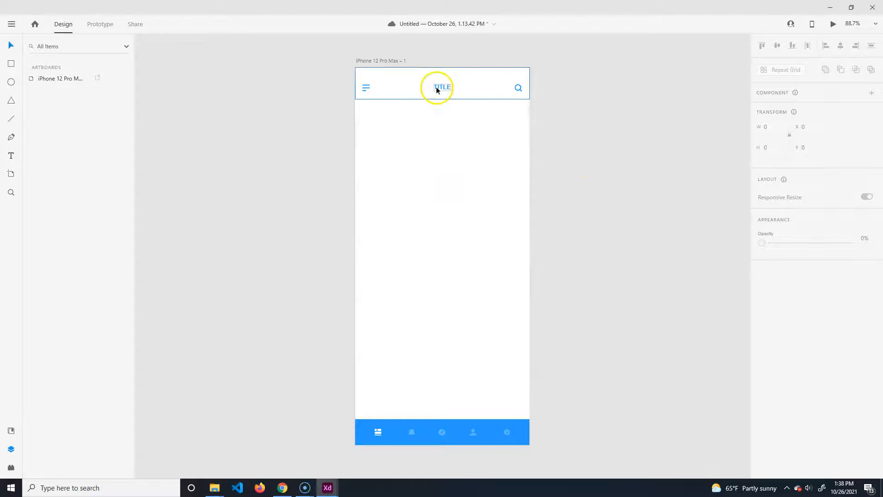
left_click(447, 87)
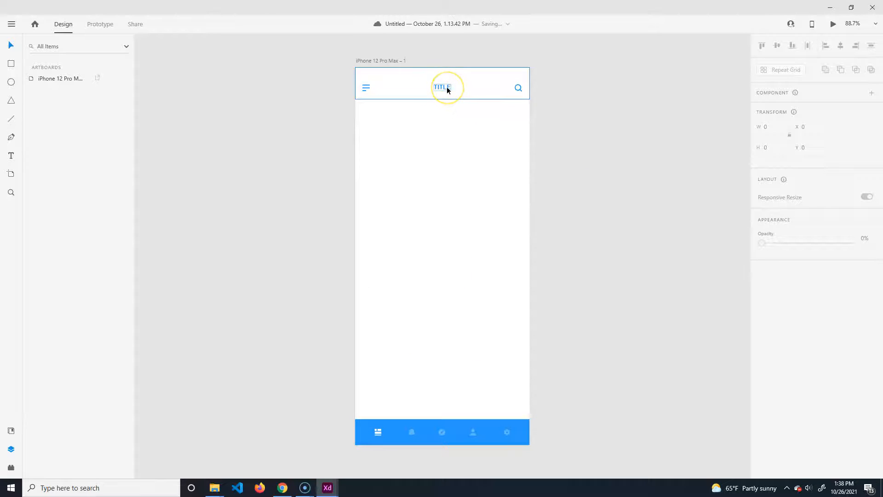
double_click(442, 88)
double_click(441, 89)
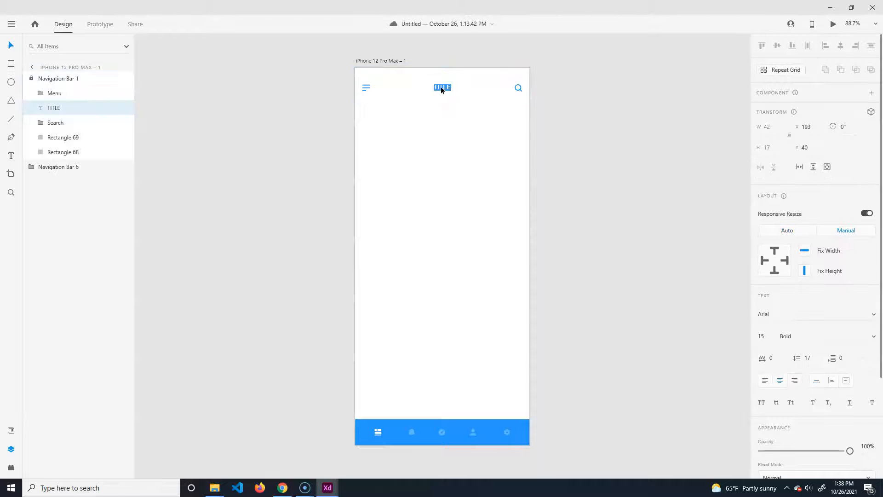
left_click_drag(451, 86, 392, 84)
type("TeachMeCone")
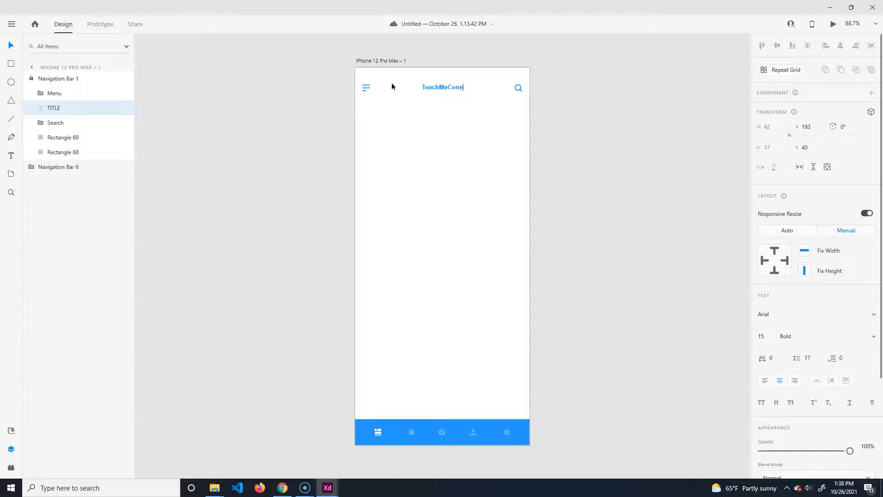
key("Escape")
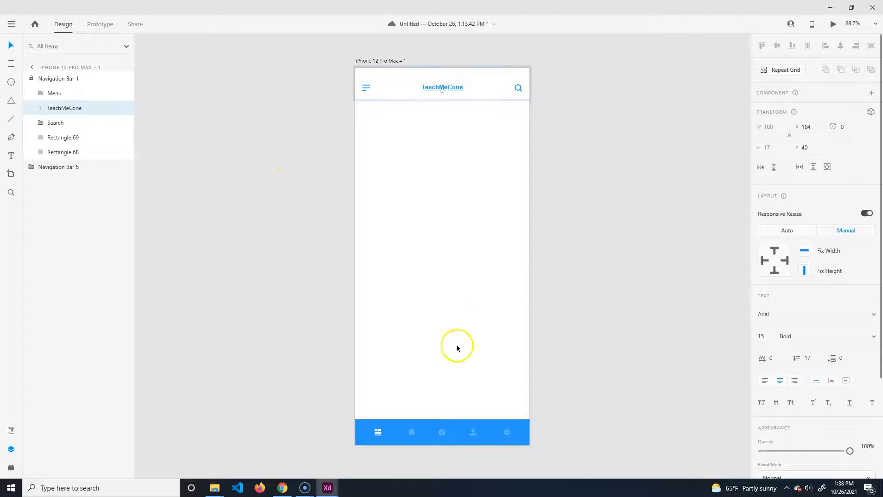
left_click(567, 189)
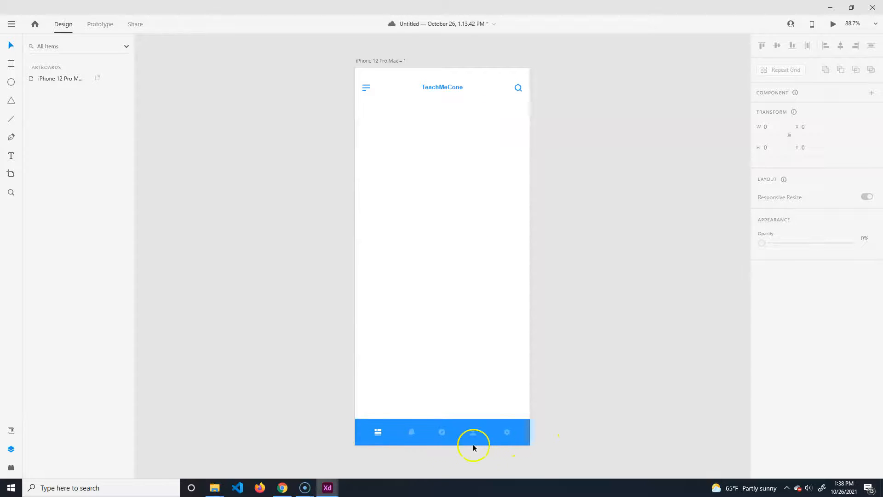
- Examine the blue navigation bar's icon groups, including the Alert path and the Settings icon's layers
double_click(404, 440)
double_click(405, 441)
double_click(412, 432)
double_click(412, 434)
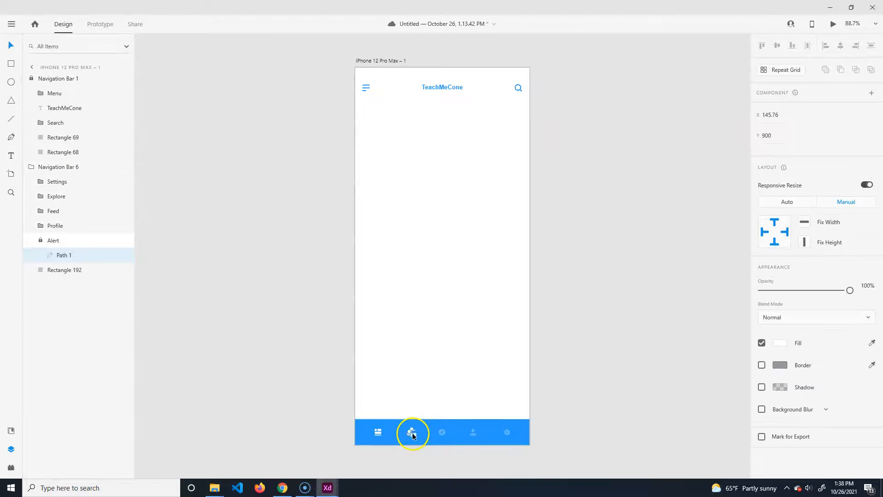
left_click(441, 433)
left_click(564, 385)
left_click(454, 436)
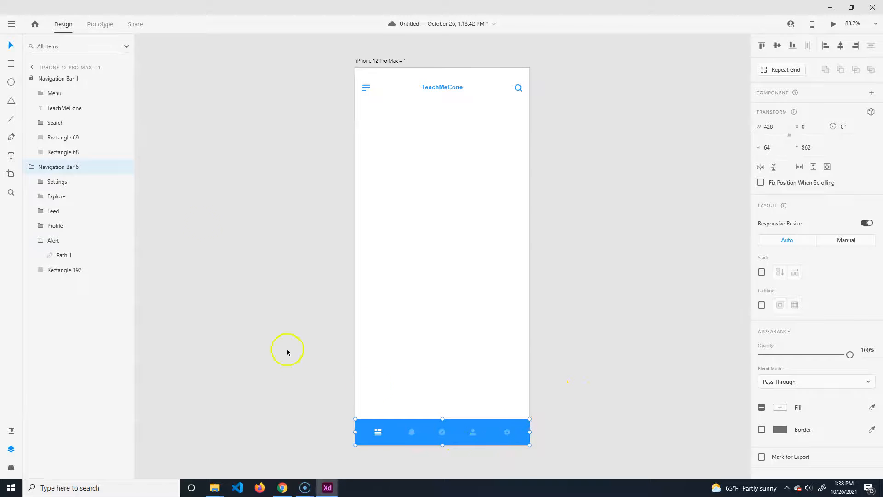
left_click(49, 182)
left_click(50, 209)
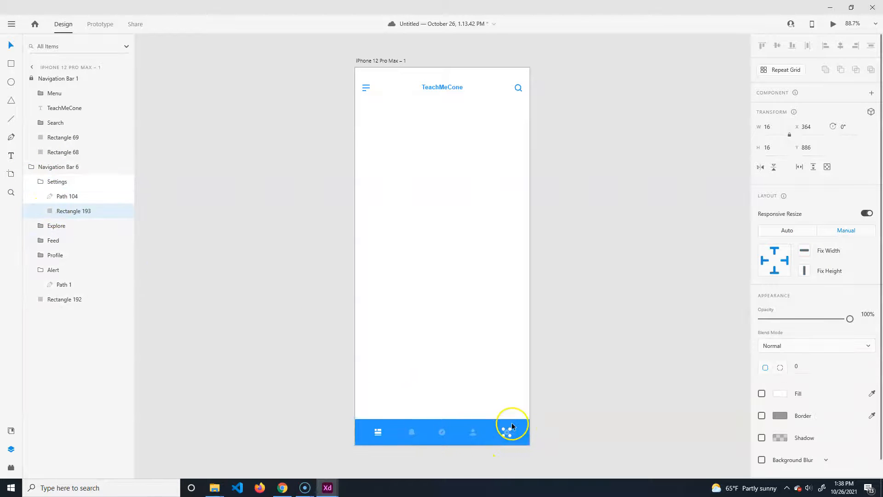
left_click(588, 342)
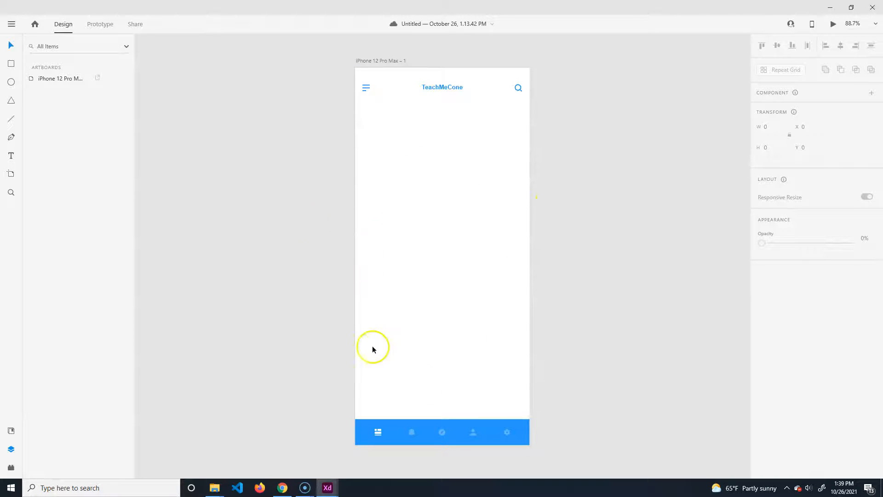
- Switch to the wireframes-mobile-2021 kit and browse its Activity Feed screens
mouse_move(327, 486)
left_click(392, 443)
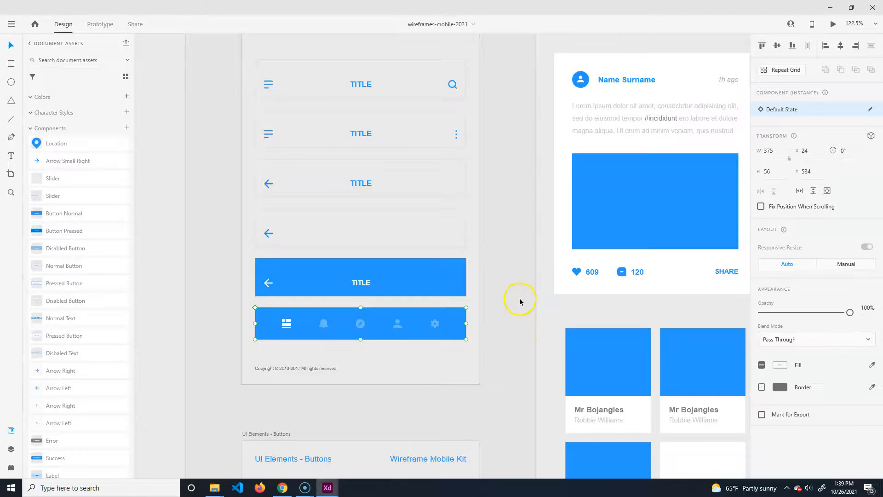
scroll(520, 301, "down", 8)
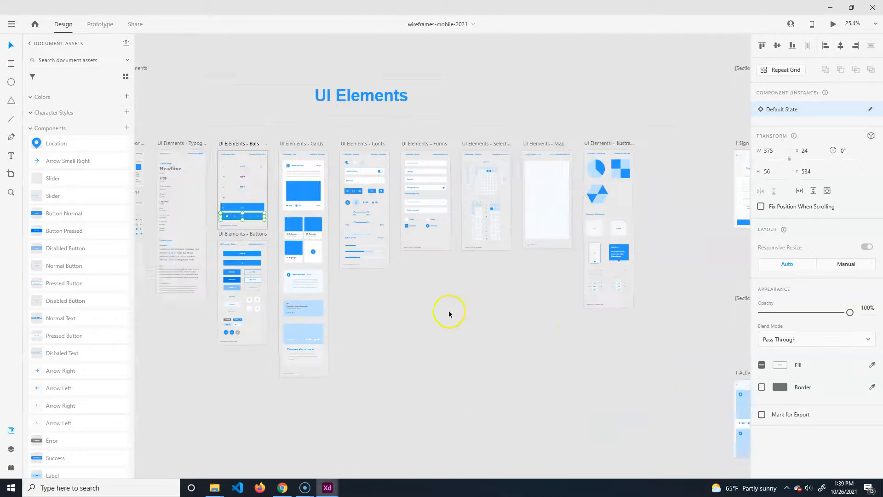
scroll(392, 270, "down", 5)
scroll(505, 311, "down", 5)
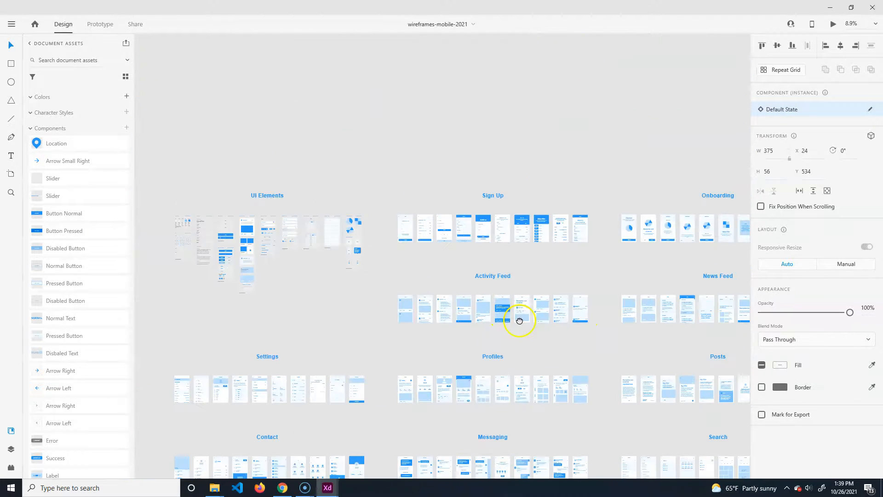
scroll(520, 320, "up", 6)
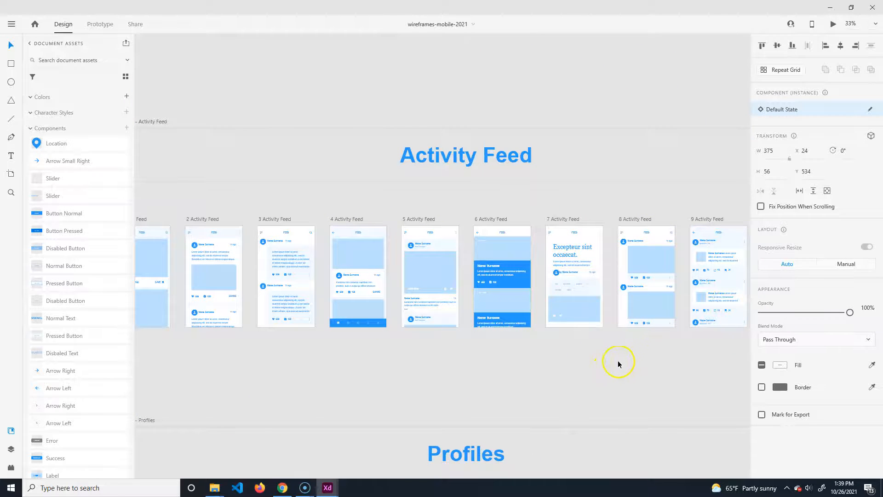
left_click_drag(291, 359, 385, 371)
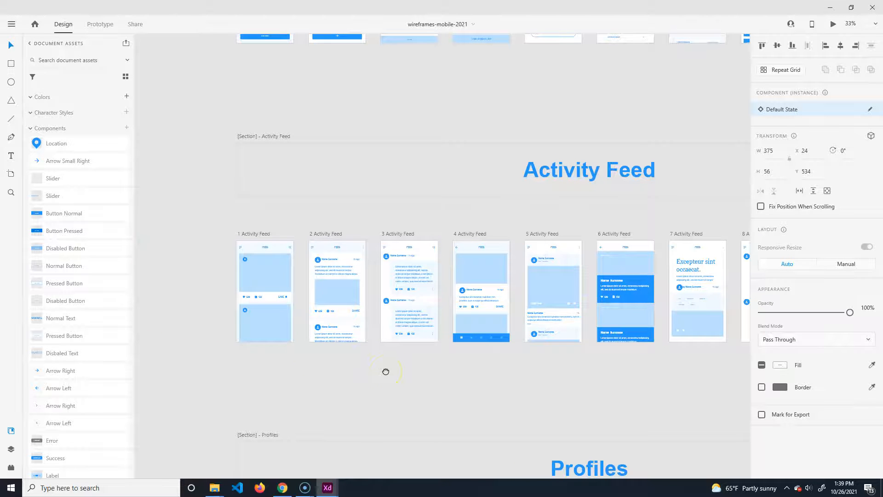
left_click_drag(385, 371, 195, 341)
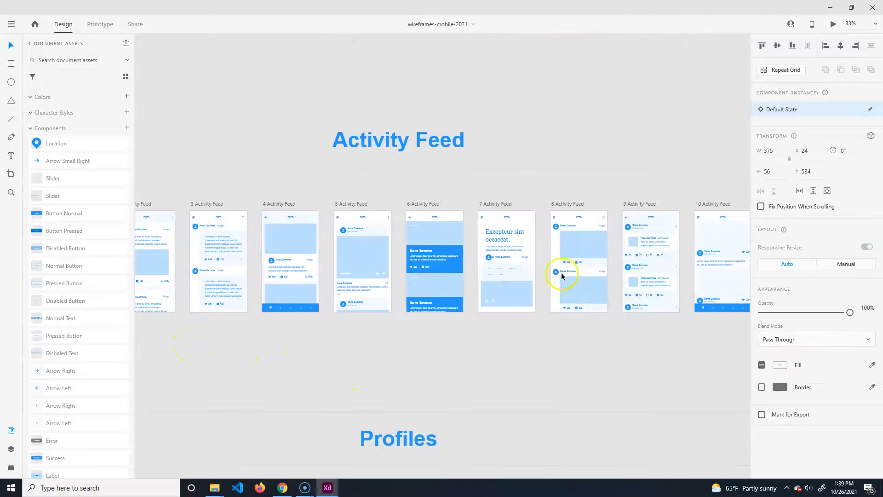
- Copy the repeating posts grid from the 9 Activity Feed screen and paste it into the iPhone 12 Pro Max – 1 artboard
key("Escape")
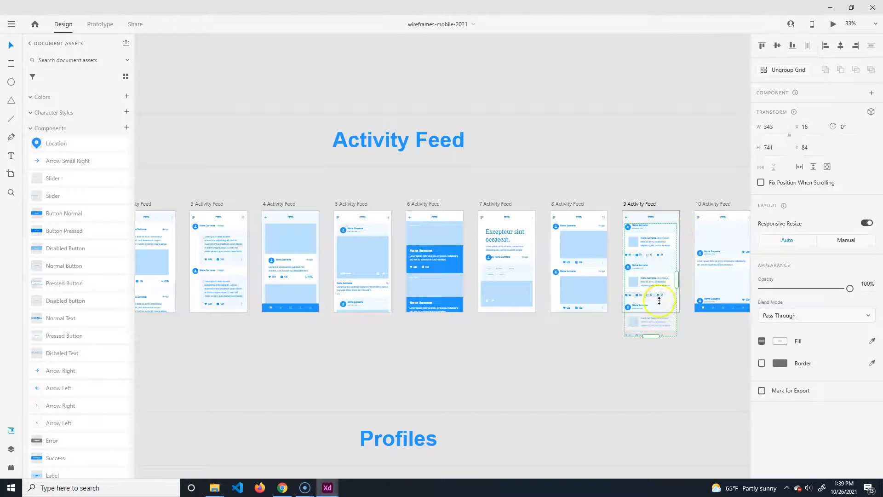
left_click(673, 337)
left_click(664, 314)
mouse_move(327, 488)
left_click(283, 437)
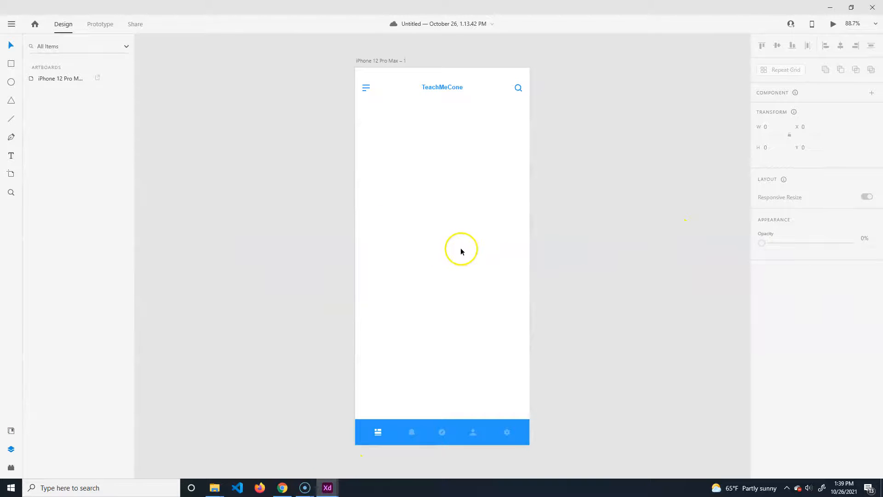
key("ctrl+v")
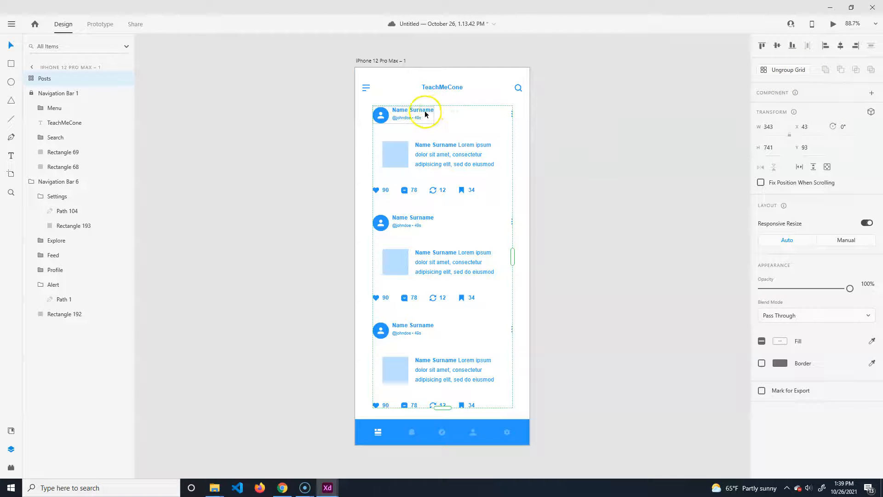
- Place the posts grid below the title bar at about Y 163, centre it horizontally and resize it to about 349 × 677
left_click_drag(426, 113, 427, 143)
left_click_drag(449, 435, 484, 406)
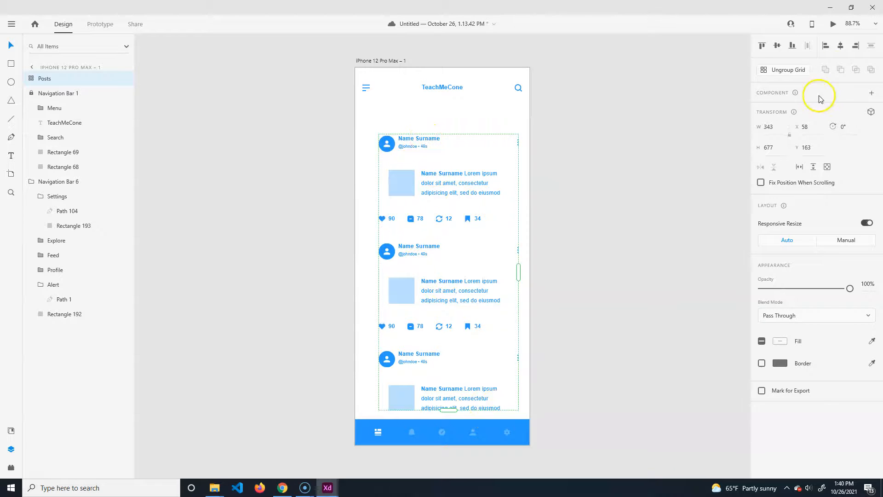
left_click(840, 45)
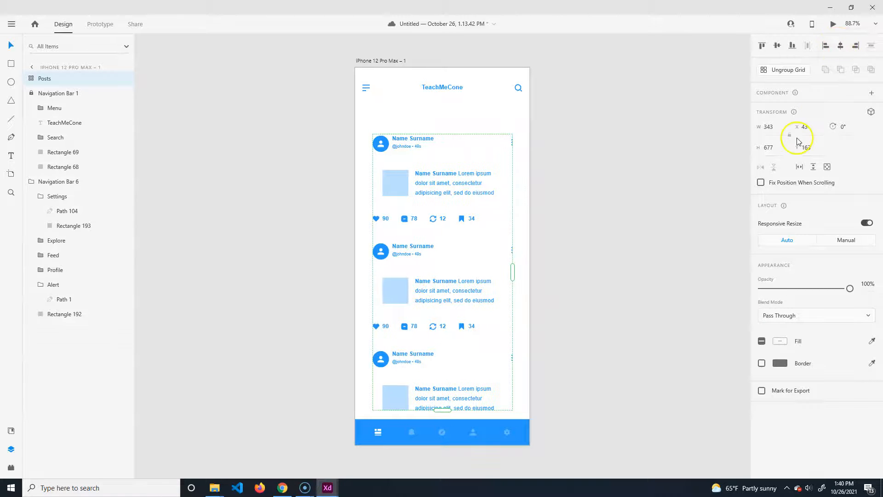
mouse_move(512, 274)
left_mouse_down()
mouse_move(558, 269)
mouse_move(515, 272)
left_mouse_up()
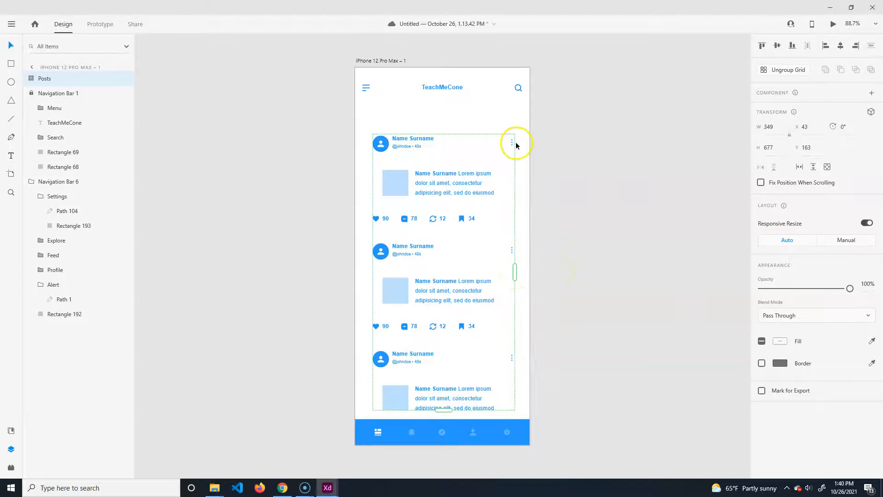
- Fine-tune the posts grid's width so it sits centred horizontally on the artboard, and save the document
left_click(840, 46)
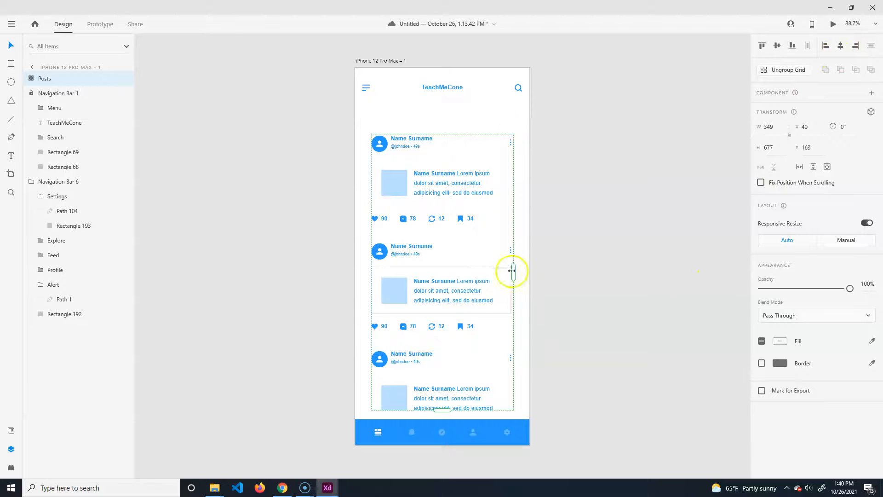
left_click_drag(512, 271, 511, 275)
left_click(842, 48)
left_click(601, 221)
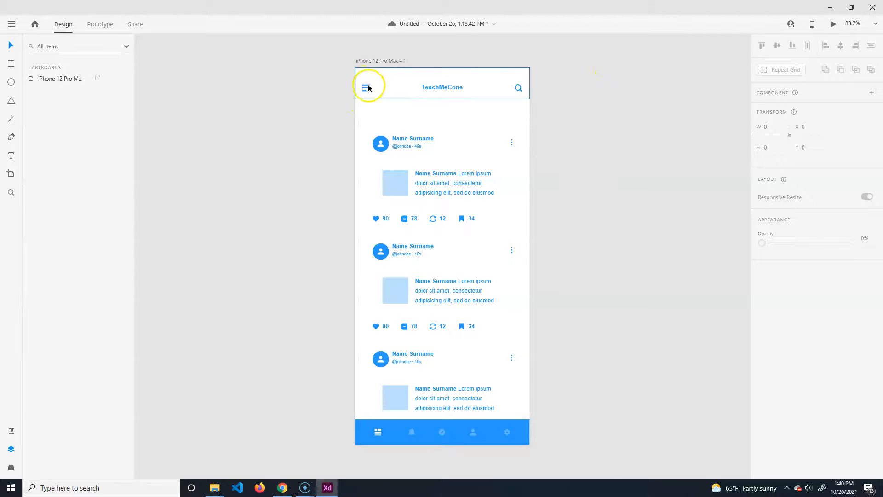
key("ctrl+s")
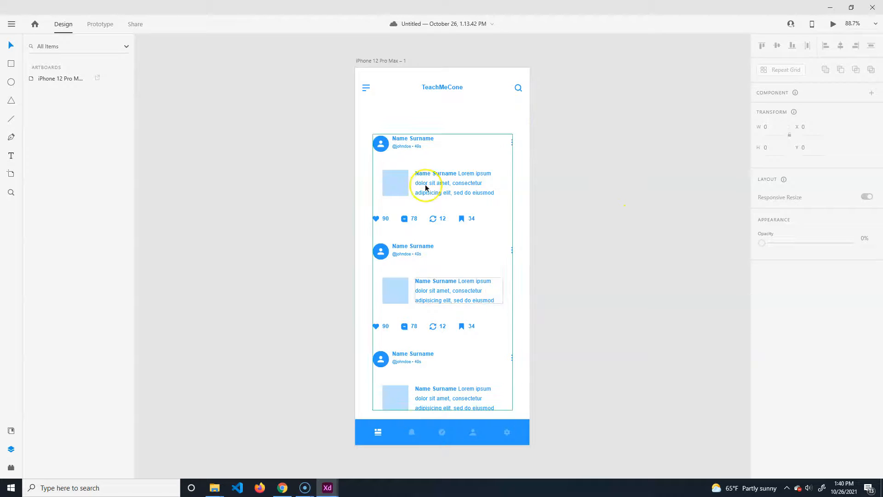
- Duplicate the iPhone 12 Pro Max – 1 artboard and delete the posts grid from the copy
left_click(391, 62)
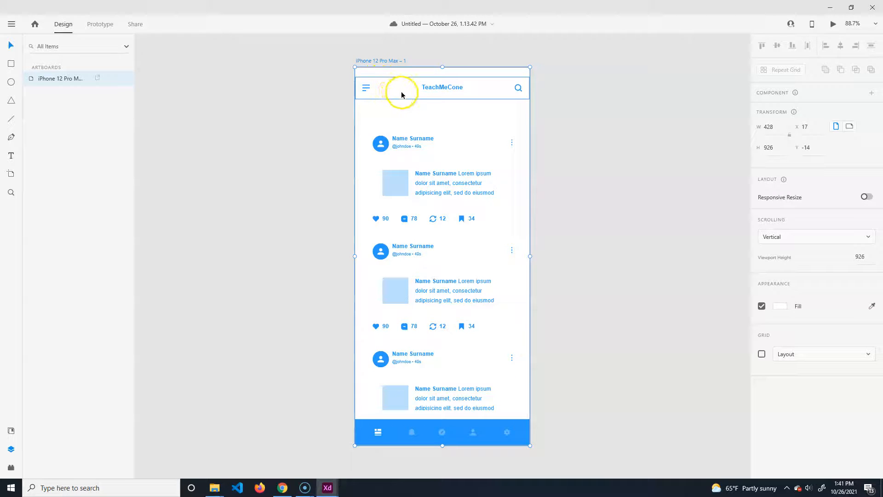
key("ctrl+d")
left_click_drag(662, 265, 542, 270)
left_click(509, 144)
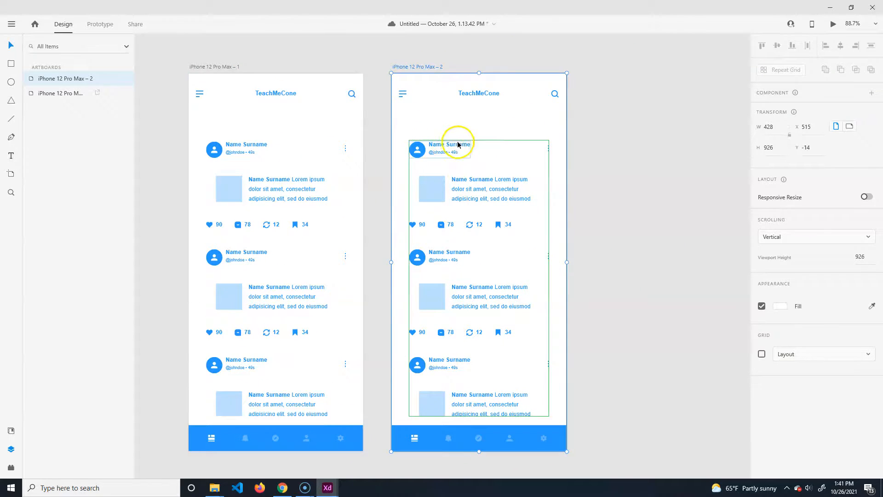
key("Escape")
left_click(453, 147)
key("Delete")
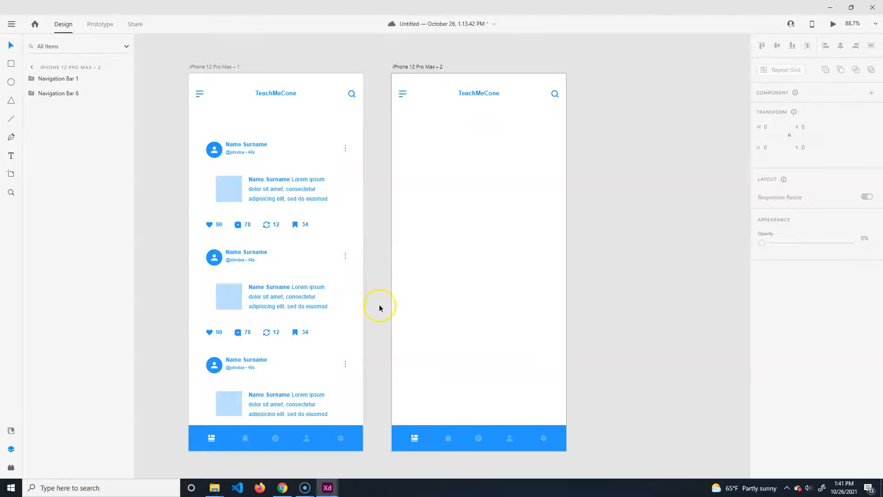
- Switch to the wireframes-mobile-2021 kit and browse the screens in its Menus section
left_click(408, 442)
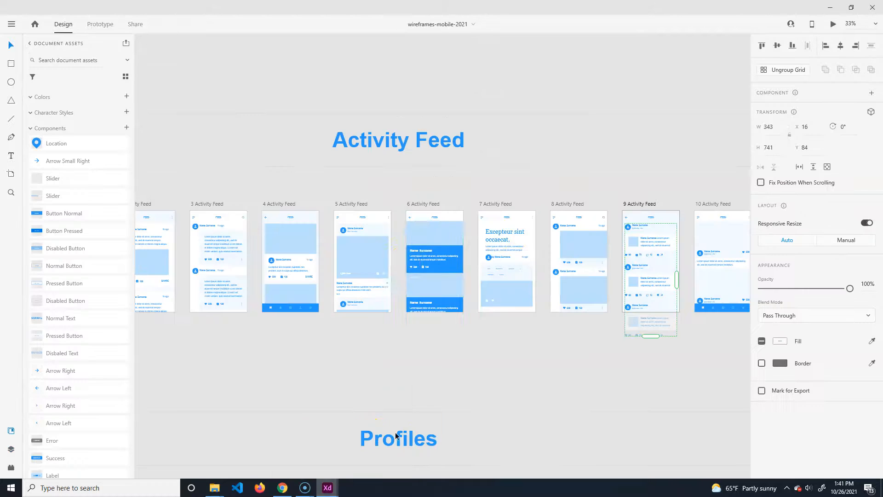
left_click_drag(546, 356, 493, 296)
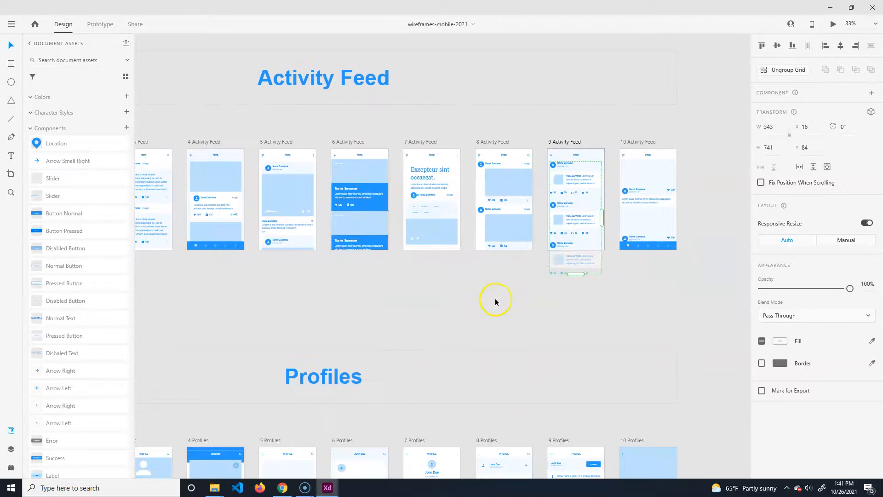
scroll(497, 297, "down", 5)
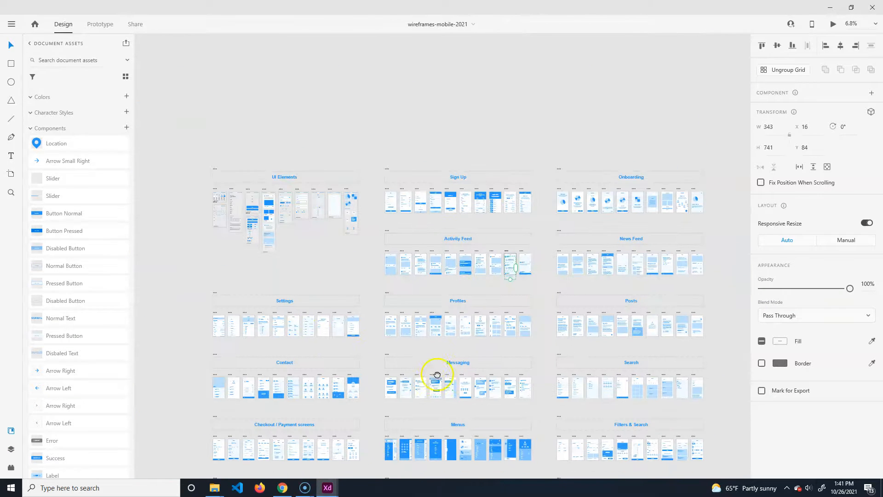
left_click_drag(437, 374, 392, 291)
scroll(443, 343, "up", 8)
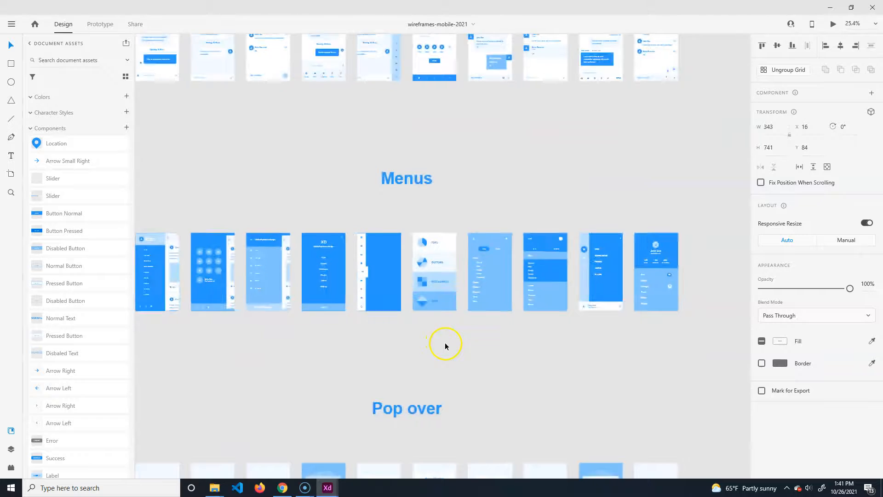
left_click_drag(558, 319, 643, 329)
left_click_drag(414, 327, 581, 327)
left_click_drag(463, 276, 514, 275)
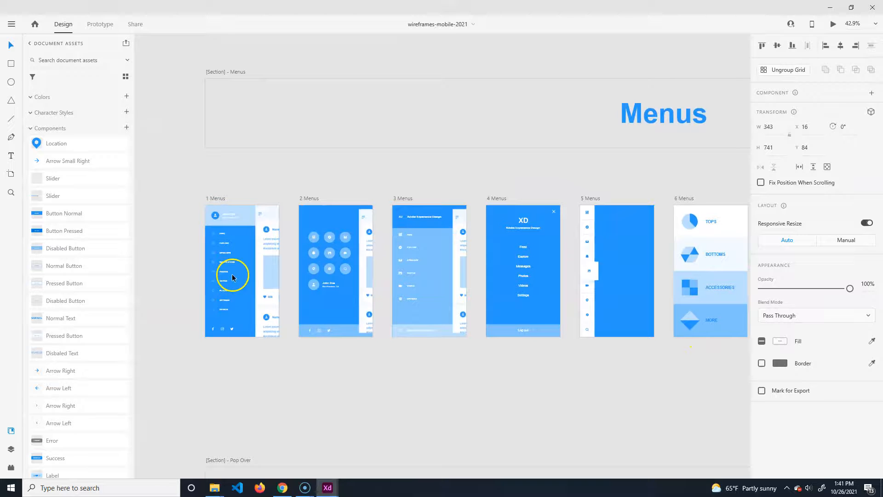
- Copy the menu group from the 4 Menus screen and paste it into the iPhone 12 Pro Max – 2 artboard
left_click(529, 279)
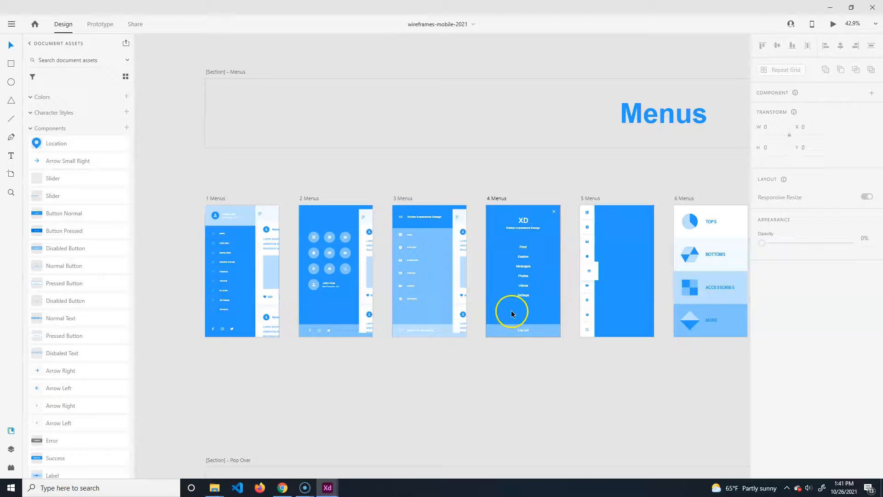
left_click(519, 248)
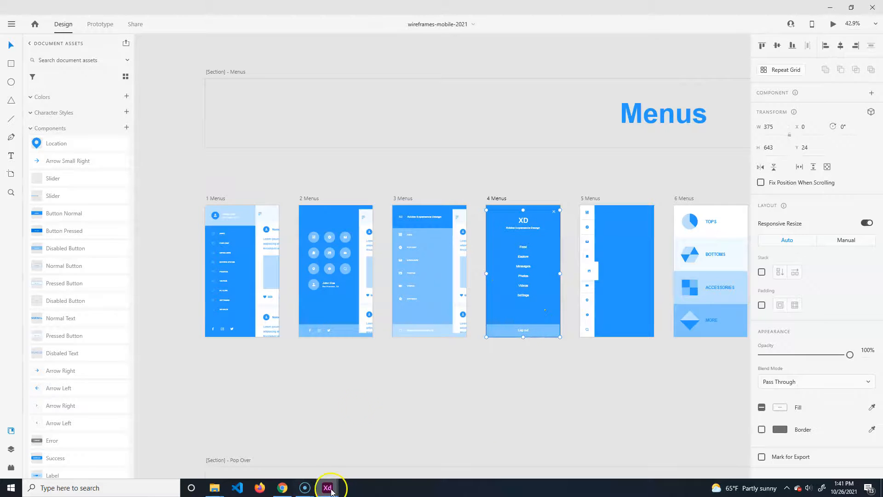
mouse_move(326, 490)
left_click(382, 430)
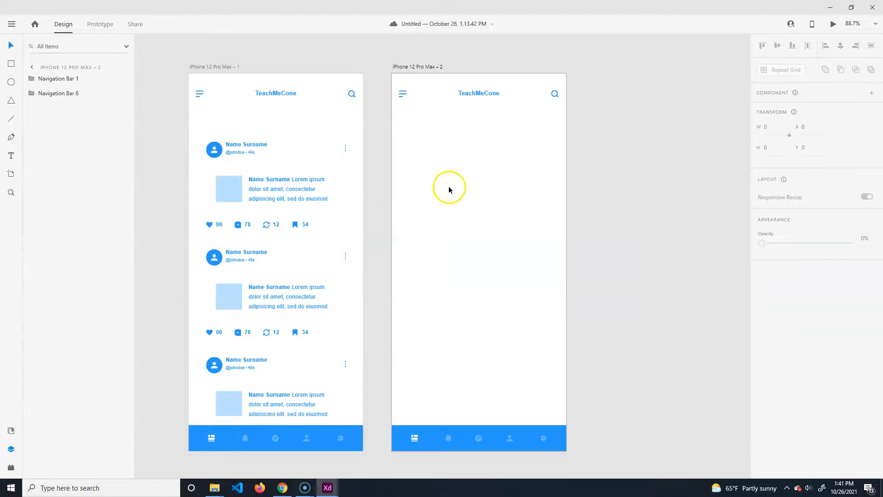
key("ctrl+v")
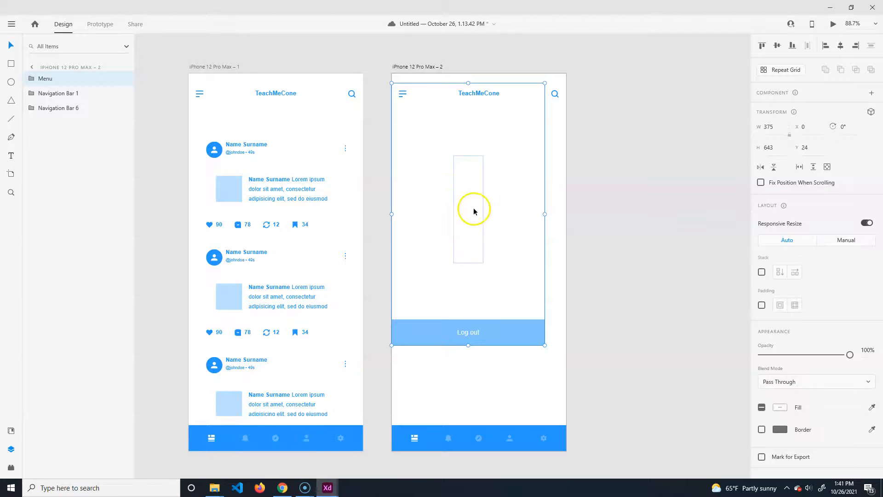
- Enlarge the pasted menu group to the artboard's full width, about 428 × 734, and place it below the title bar at about Y 85
left_click_drag(495, 331, 503, 407)
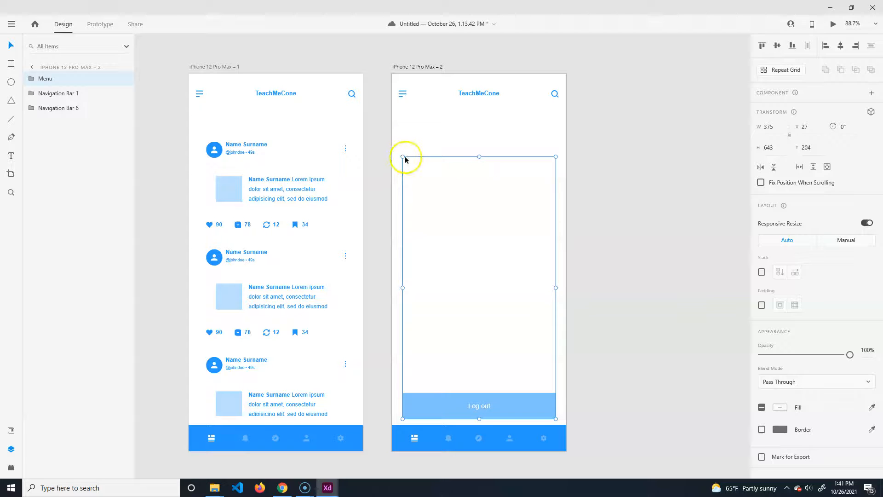
left_click_drag(403, 157, 394, 130)
left_click_drag(555, 138, 566, 118)
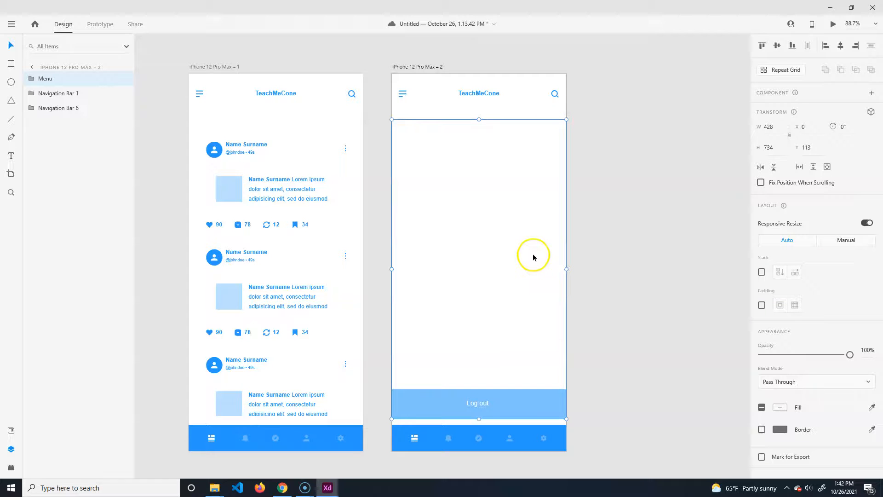
left_click_drag(517, 406, 519, 393)
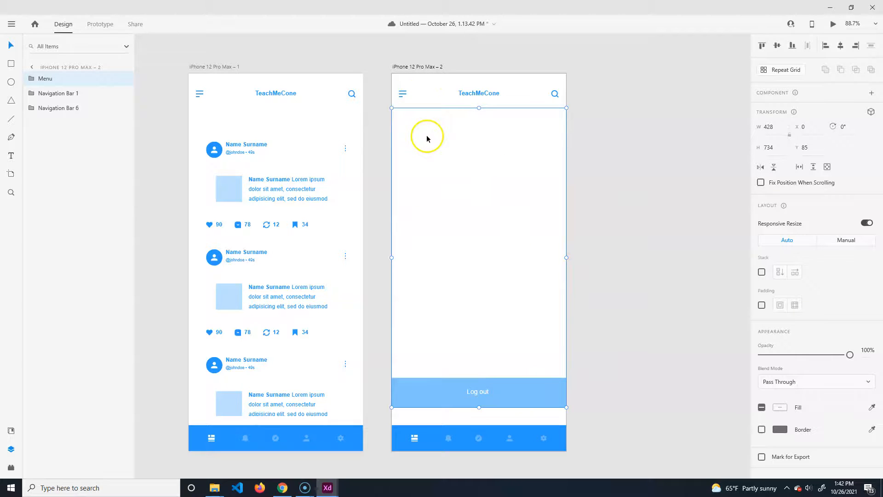
left_click(409, 145)
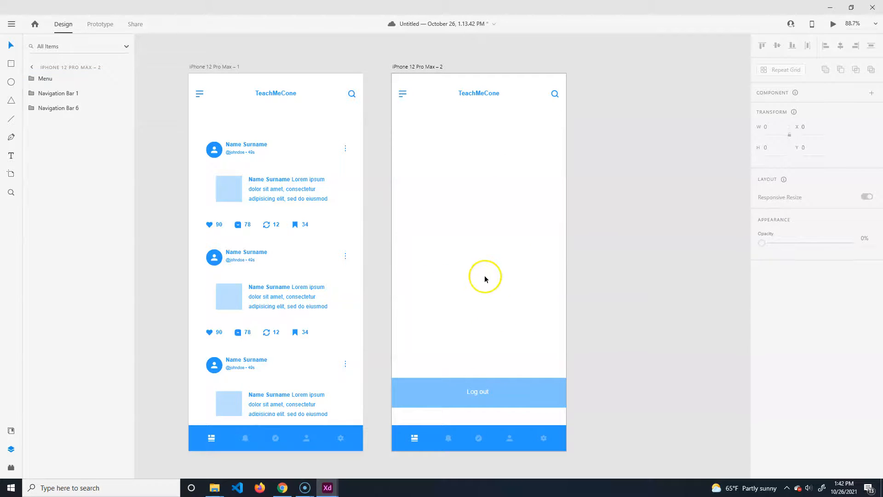
left_click(470, 282)
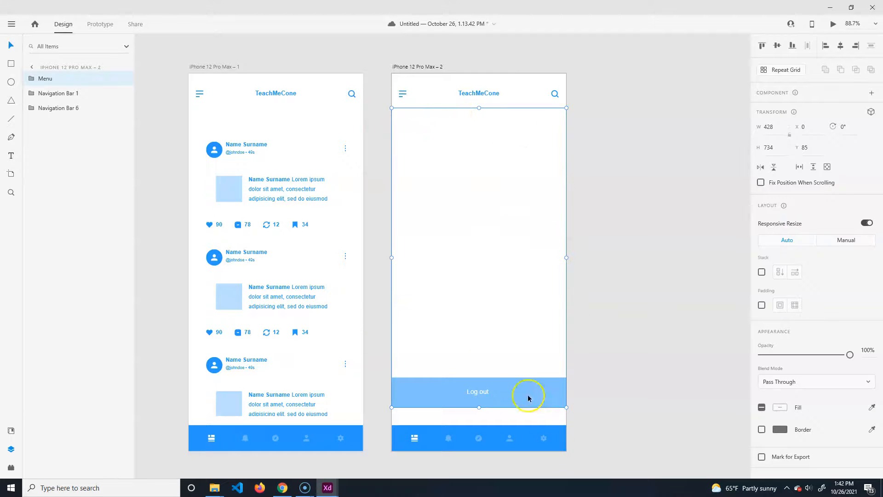
left_click(11, 64)
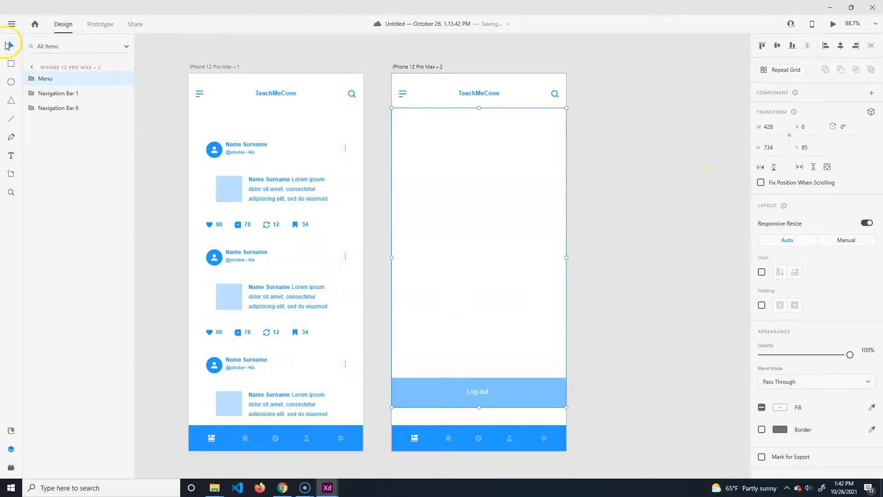
left_click(598, 120)
left_click_drag(438, 128, 510, 149)
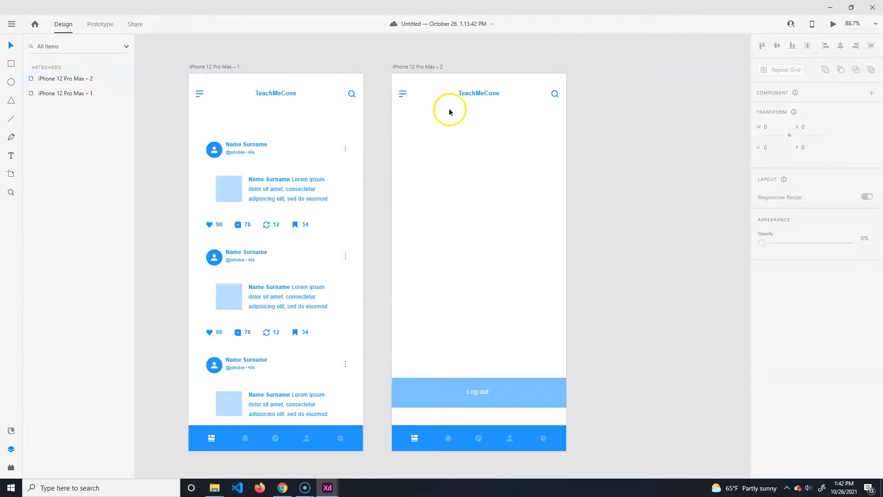
- Draw a borderless rectangle about 428 × 791 between the title bar and bottom navigation bar, filled with the blue sampled from the navigation bar
left_click(11, 64)
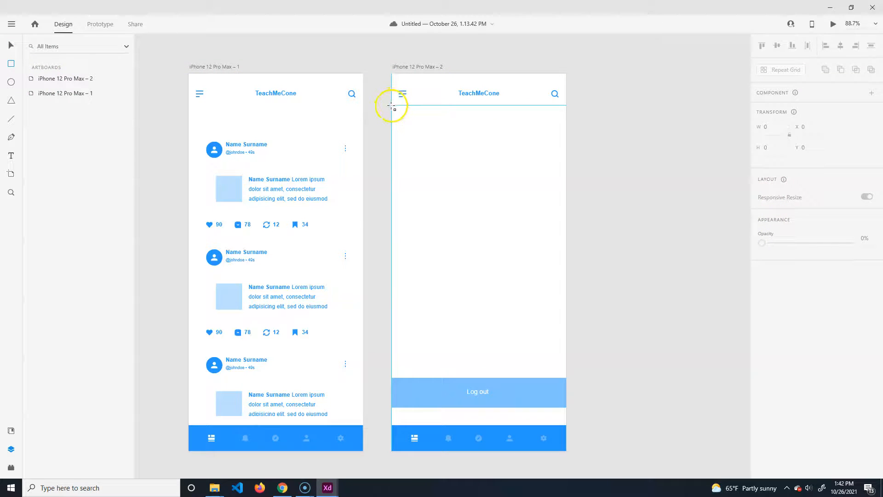
left_click_drag(392, 106, 566, 428)
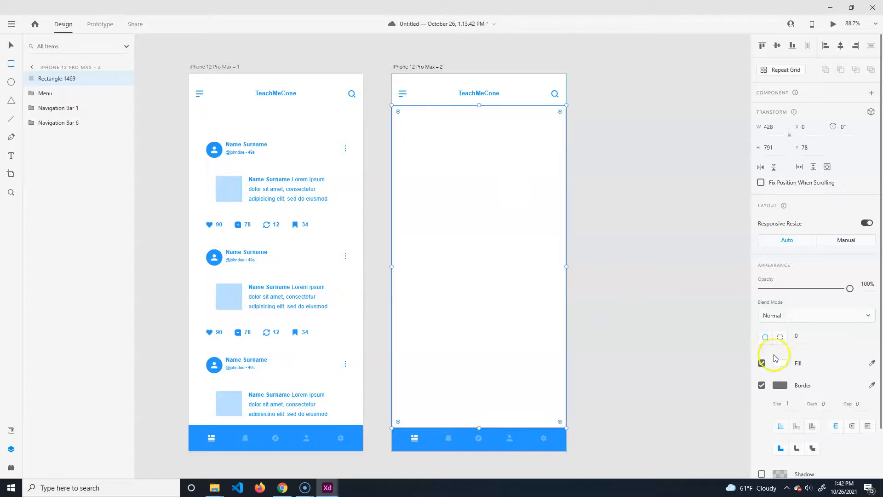
left_click(762, 385)
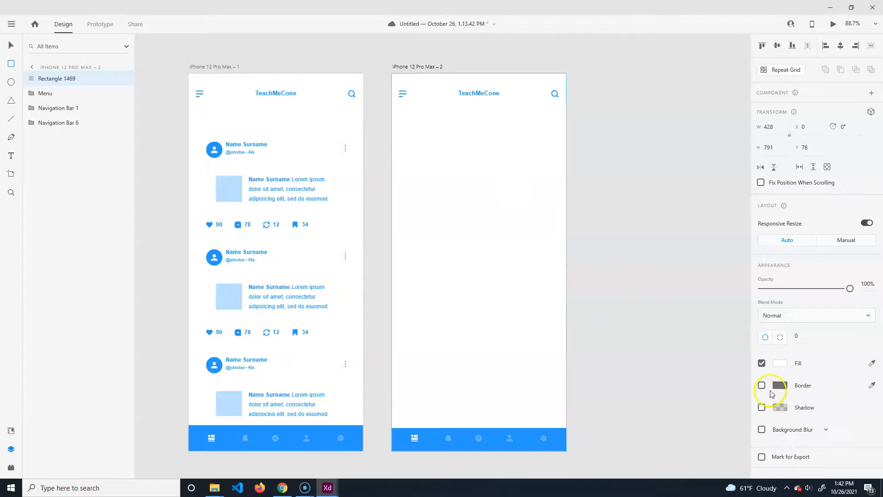
left_click(781, 363)
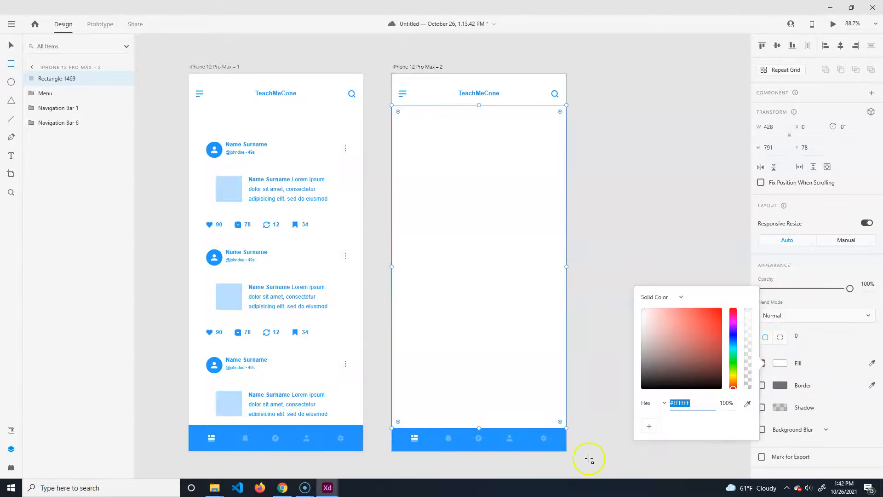
left_click(748, 405)
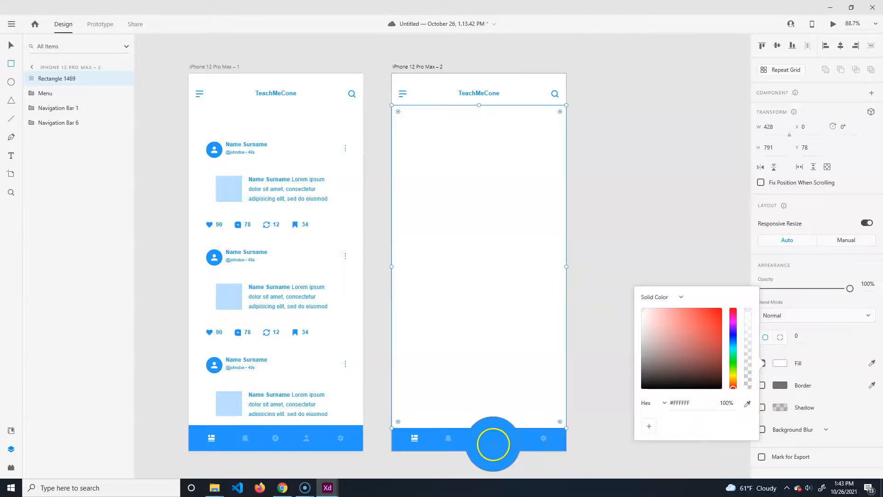
left_click(493, 444)
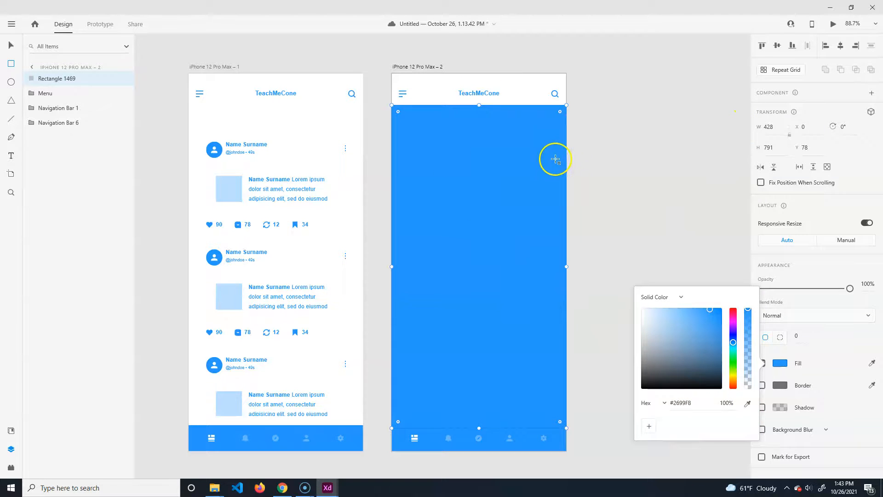
left_click(12, 46)
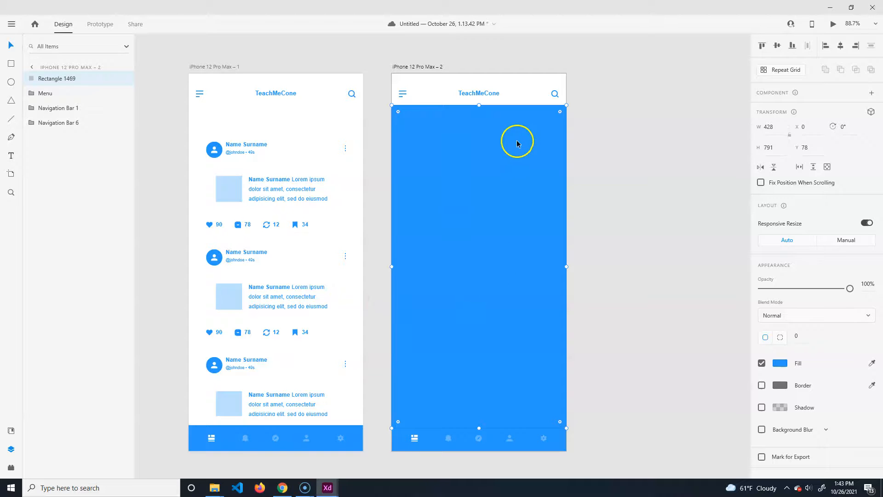
- Move the blue rectangle to the back of the layer order, behind the Menu and both navigation bar groups
right_click(543, 126)
mouse_move(598, 389)
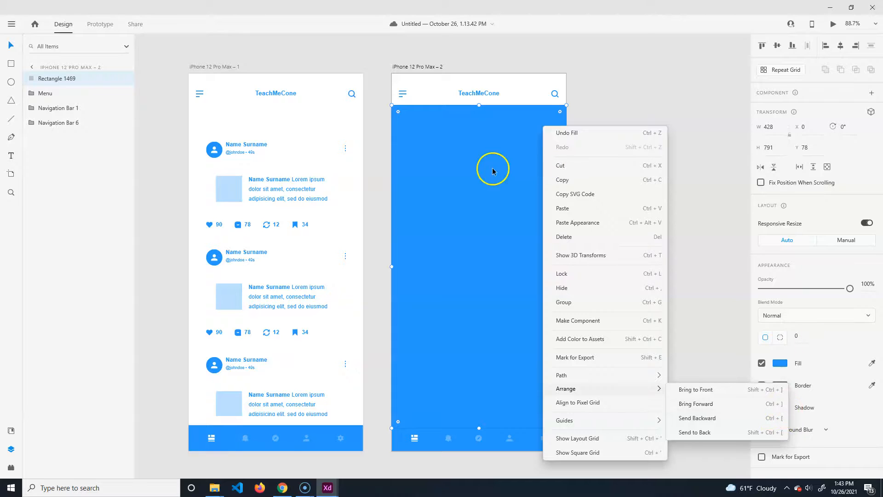
left_click(72, 80)
left_click_drag(31, 85, 37, 136)
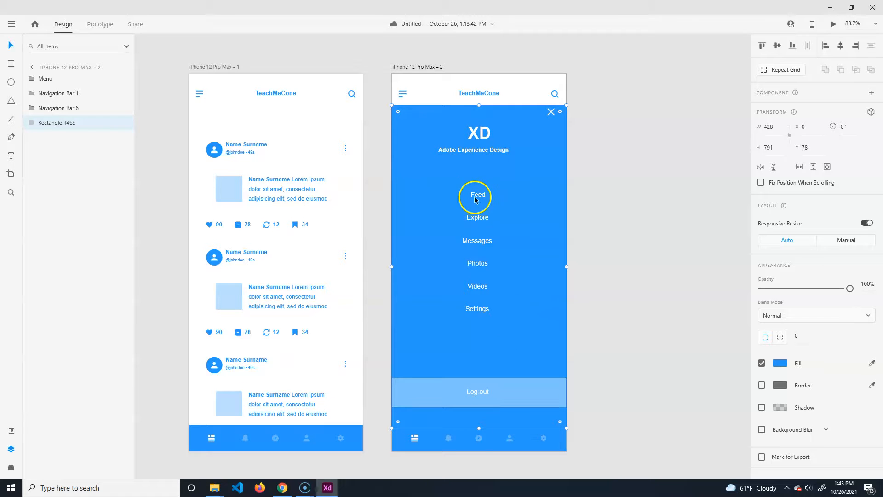
- Change the menu's Adobe Experience Design text to TeachMeCone and delete the XD logo above it
double_click(484, 152)
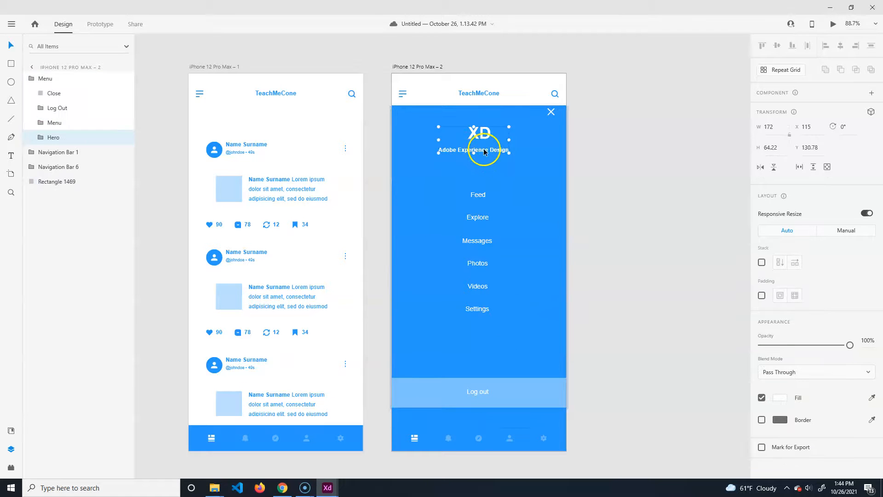
double_click(488, 151)
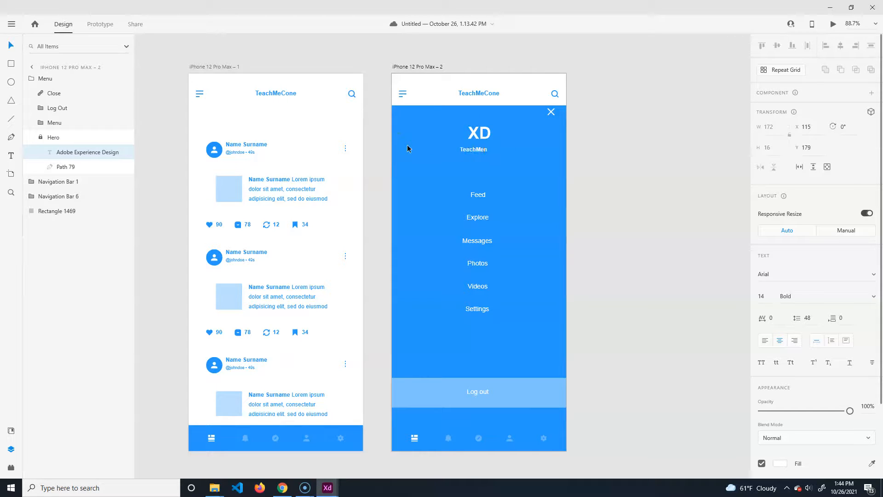
key("Escape")
key("ctrl+z")
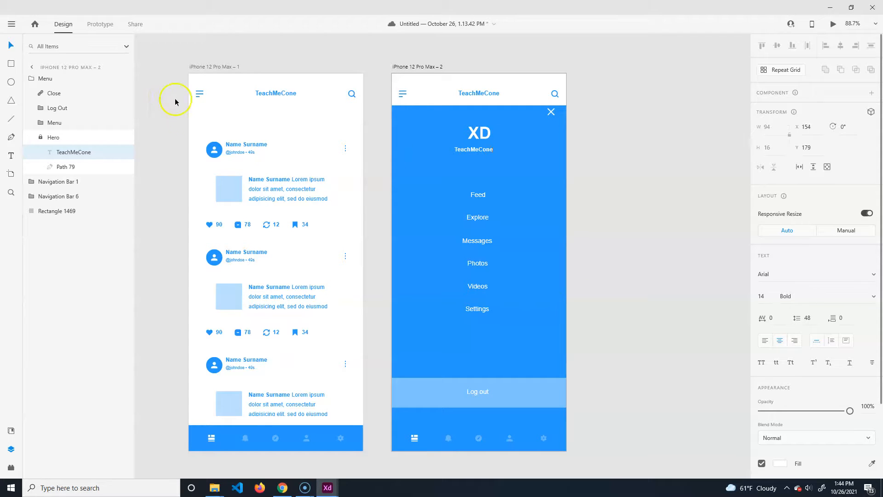
left_click(484, 138)
key("Delete")
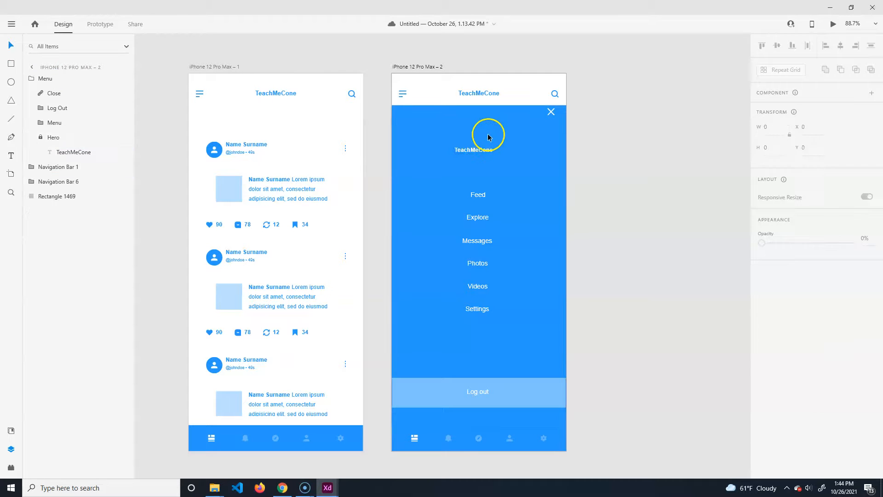
- Change the menu's Feed entry to Login and the Explore entry to News on the second artboard
left_click(591, 214)
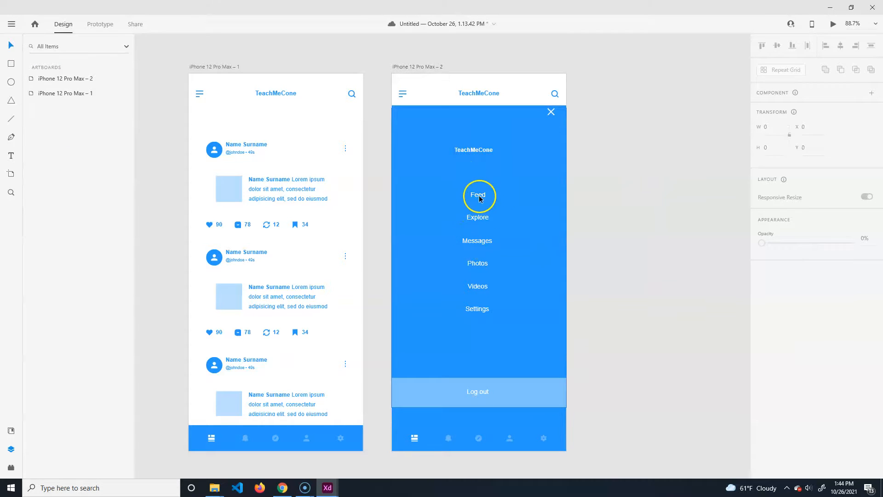
left_click(478, 197)
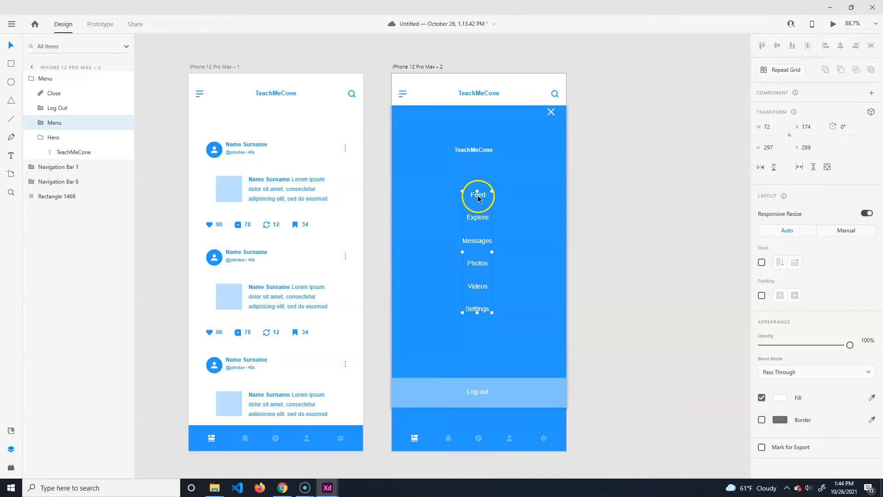
double_click(478, 197)
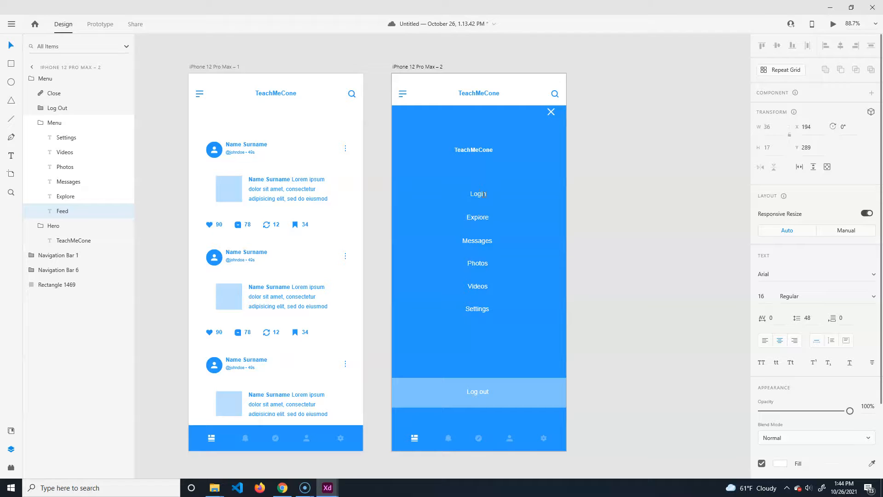
left_click(477, 217)
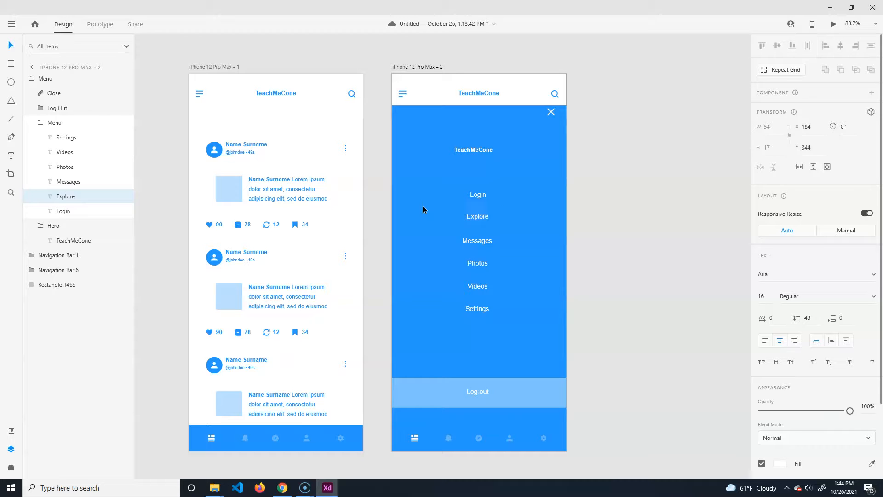
type("Newse")
key("BackSpace")
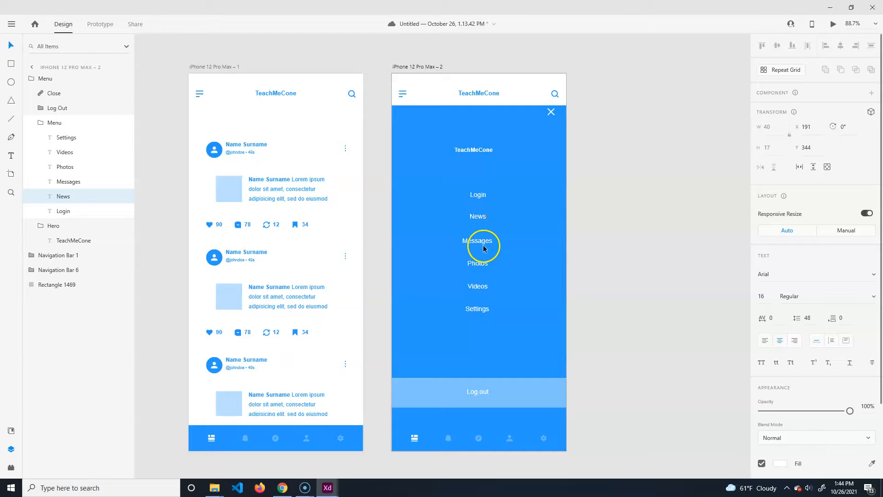
- Change the menu's Messages entry to Course and the Photos entry to Chat
left_click(481, 243)
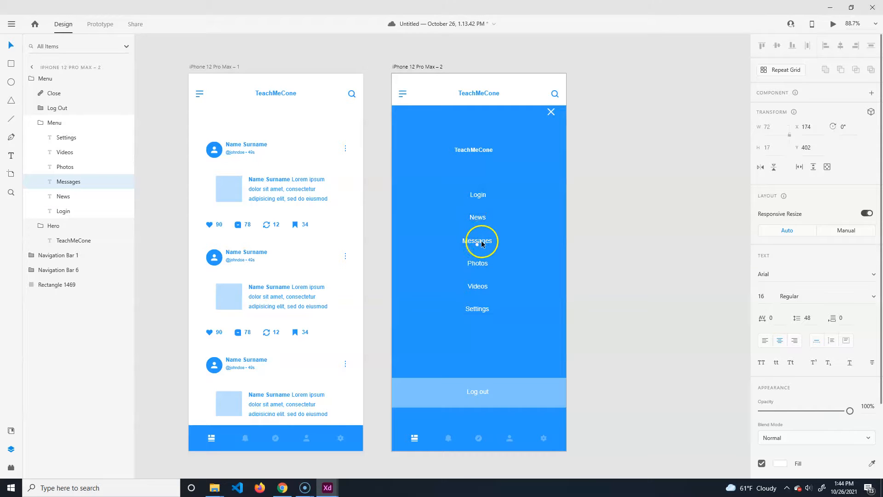
double_click(491, 240)
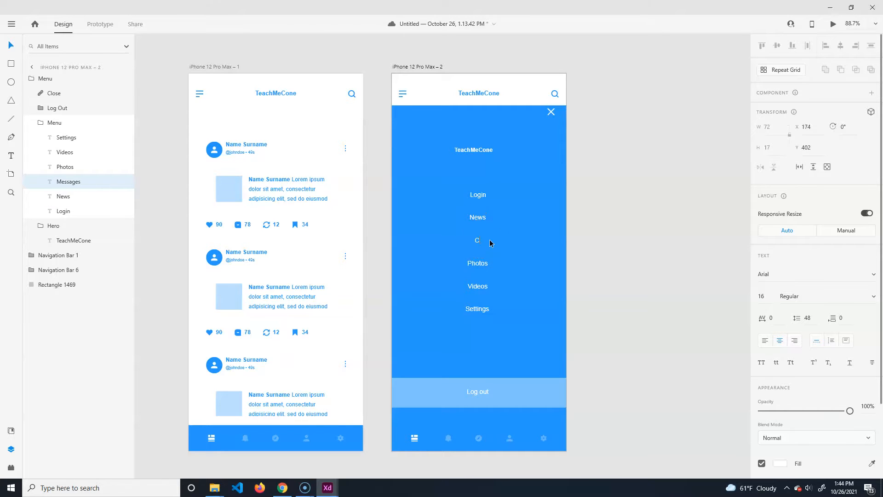
left_click(481, 264)
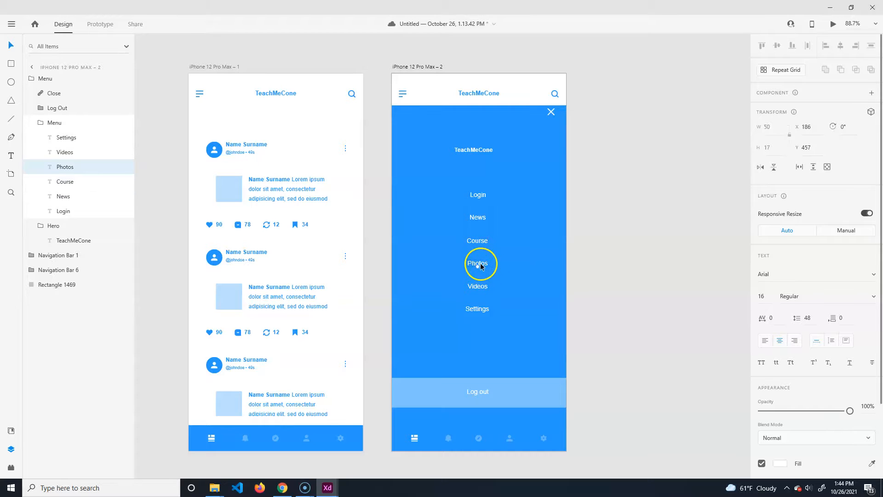
key("Return")
type("Chat")
- Change the menu's Videos entry to Submissions
left_click(466, 285)
left_click(479, 287)
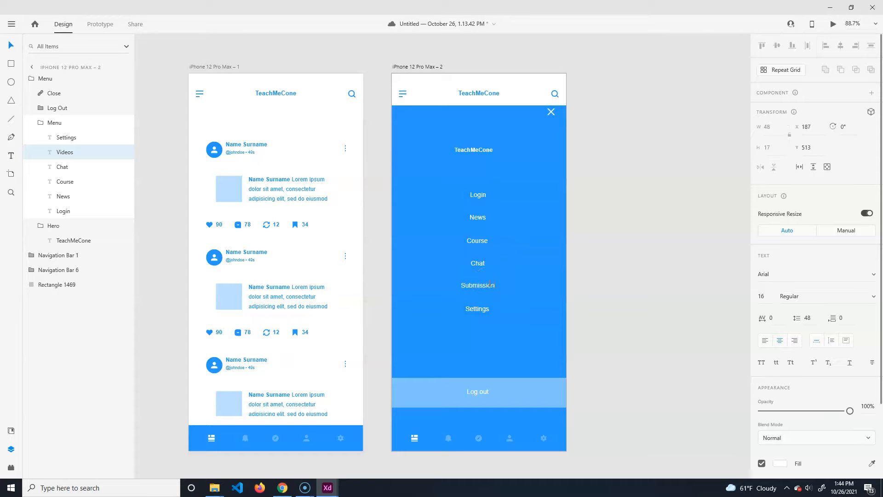
left_click(677, 309)
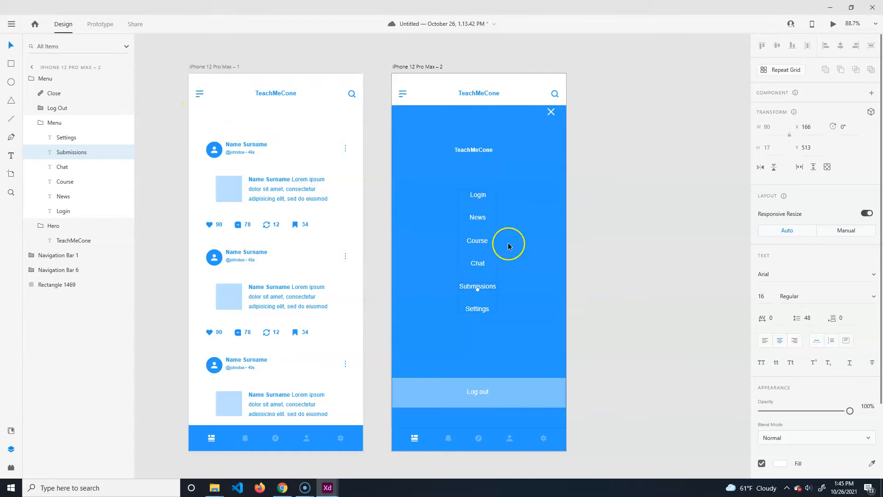
- Preview the menu screen and the iPhone 12 Pro Max – 1 feed screen one after the other, closing each preview
key("ctrl+Return")
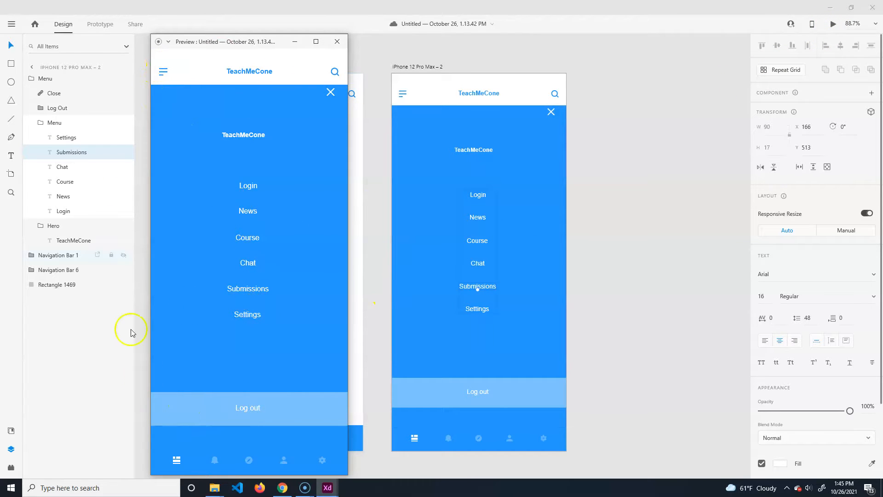
left_click(337, 41)
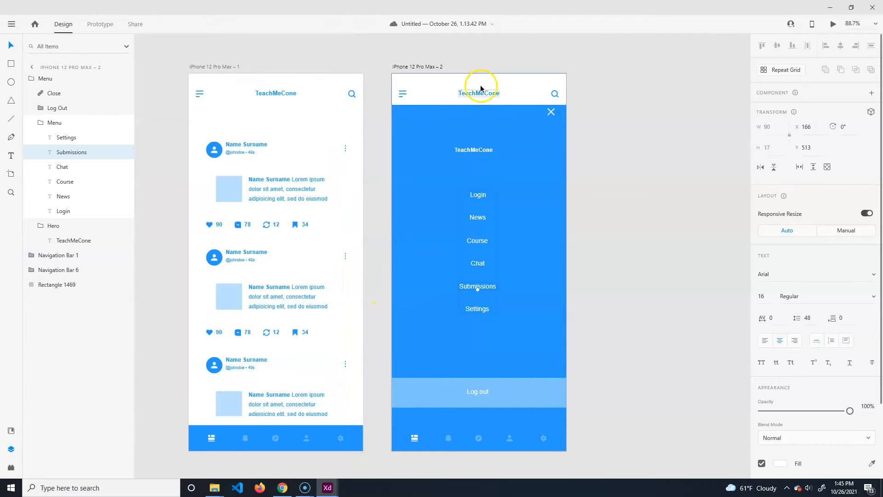
left_click(233, 71)
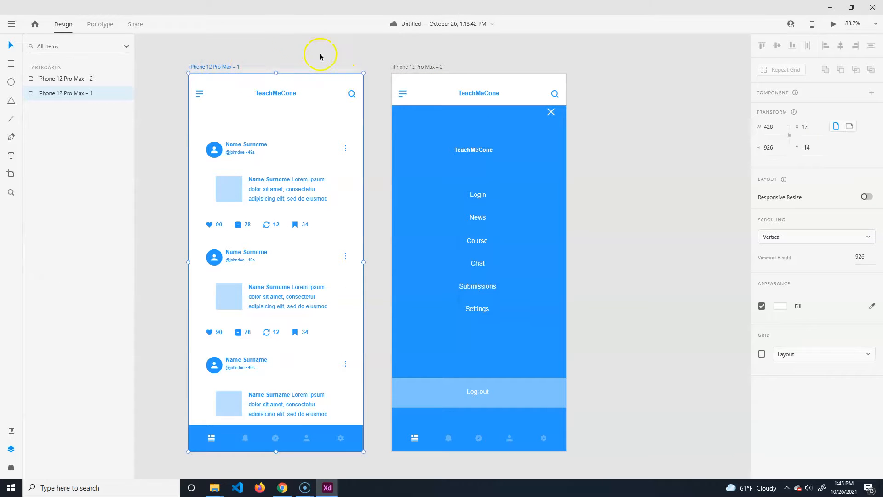
key("ctrl+Return")
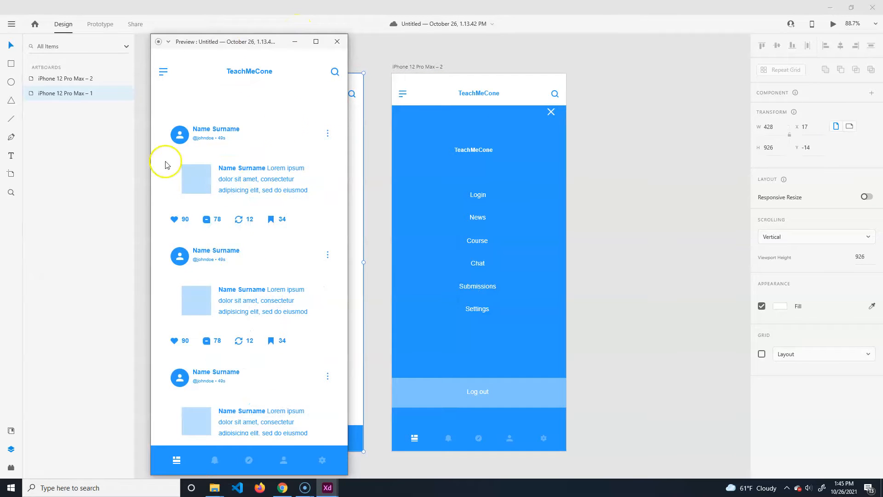
left_click(337, 41)
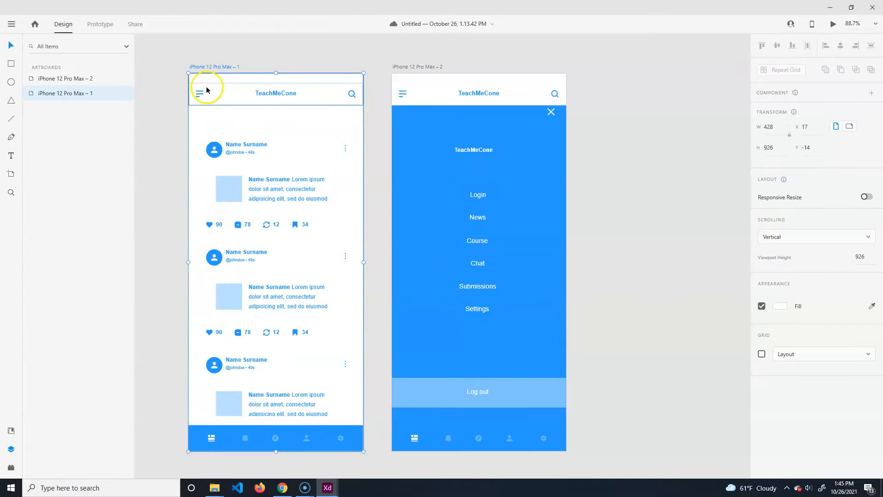
left_click(159, 69)
left_click(408, 75)
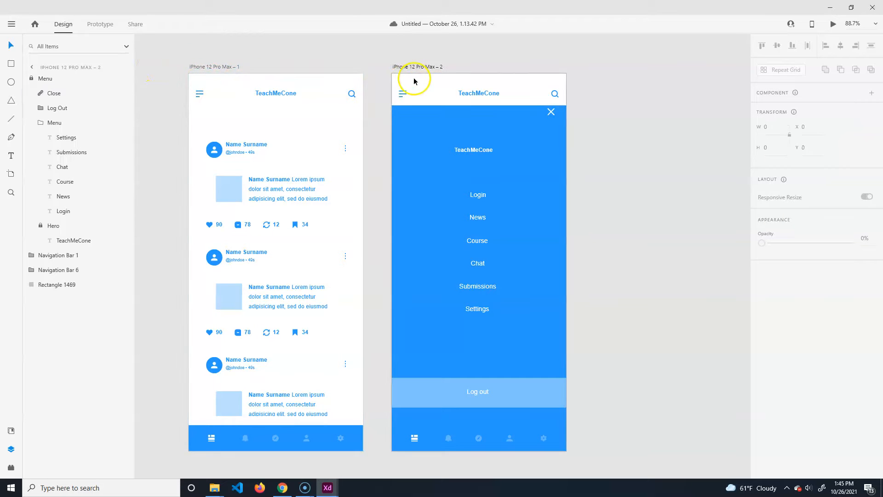
left_click(408, 142)
left_click(382, 255)
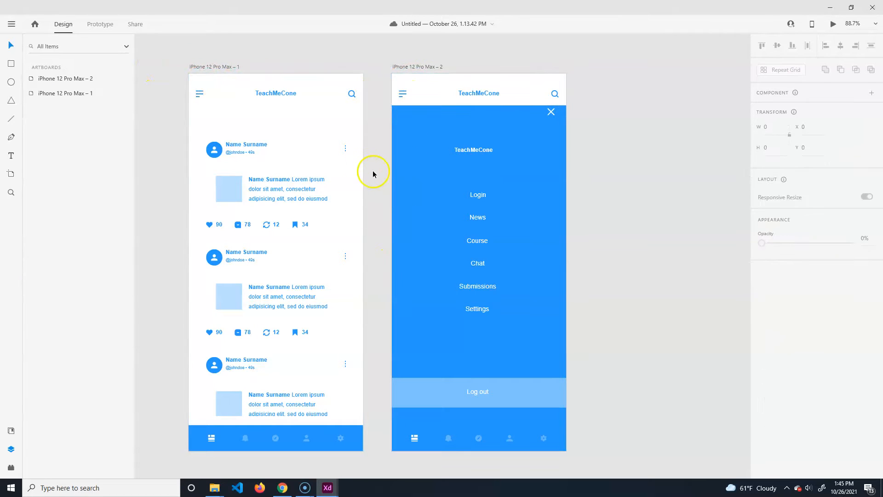
left_click(69, 78)
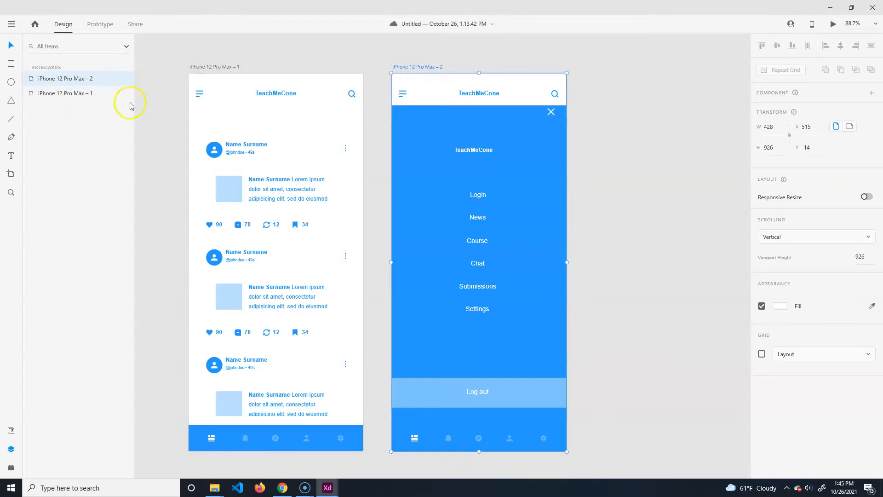
left_click(176, 97)
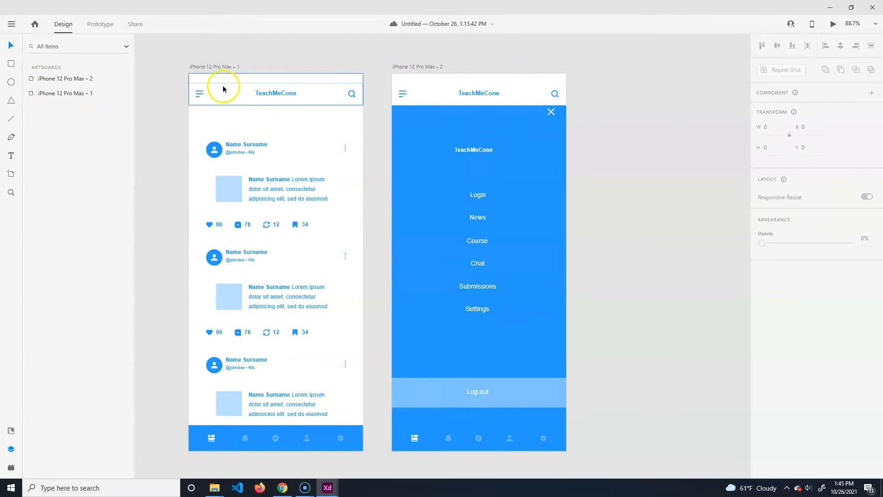
- In Prototype mode, link the feed screen's hamburger menu icon to the iPhone 12 Pro Max – 2 artboard with a tap transition
left_click(105, 24)
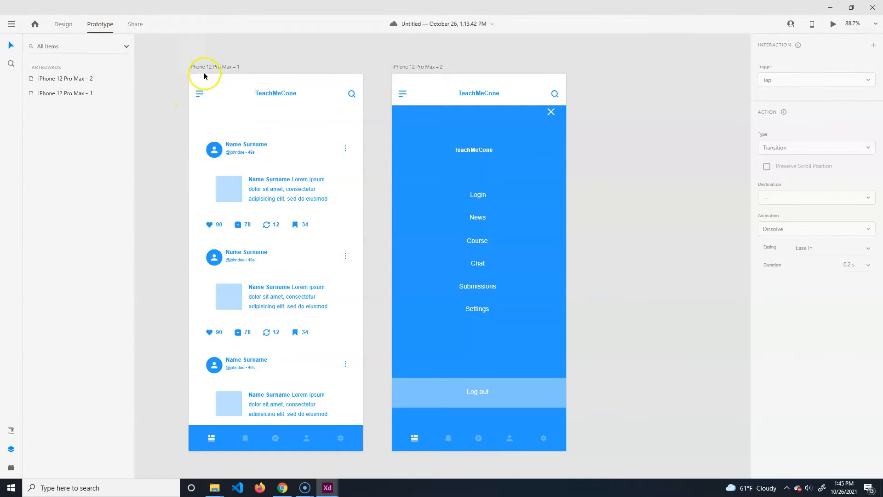
left_click(205, 74)
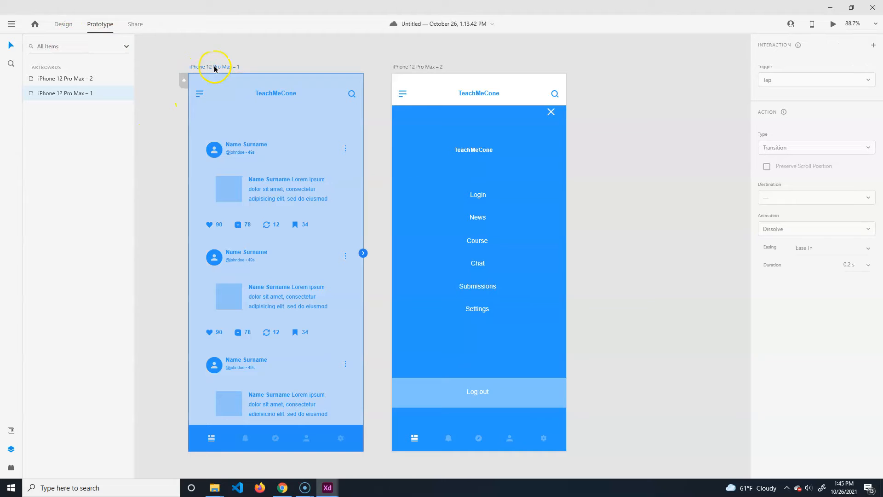
left_click(298, 66)
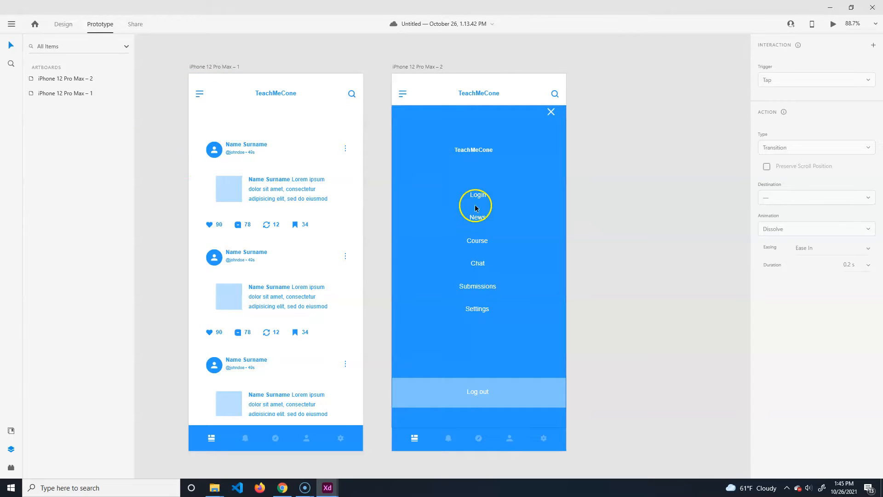
left_click(198, 94)
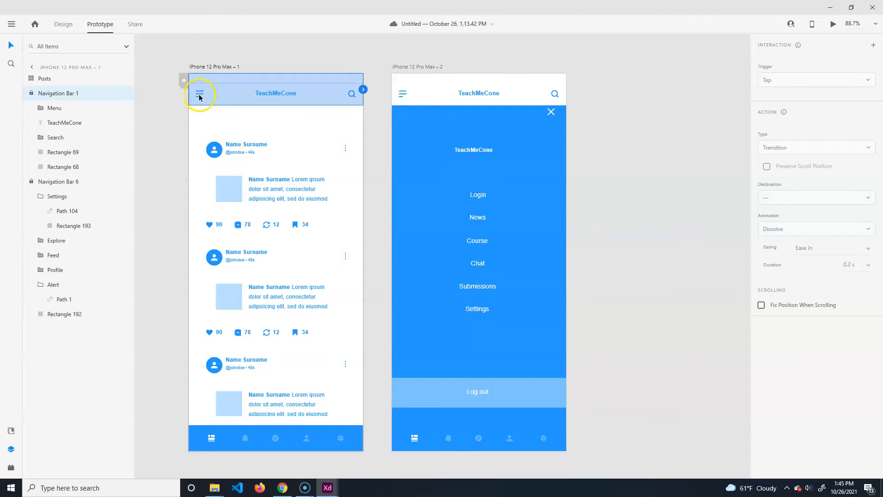
double_click(199, 96)
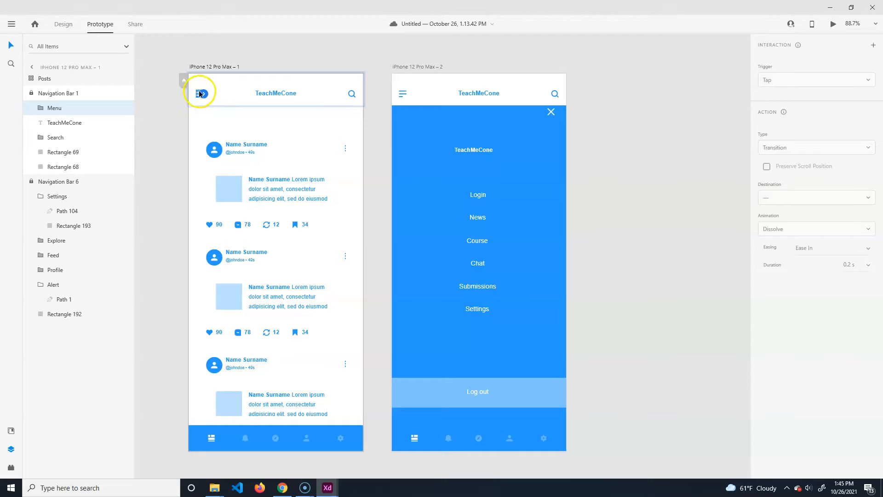
left_click_drag(204, 95, 398, 240)
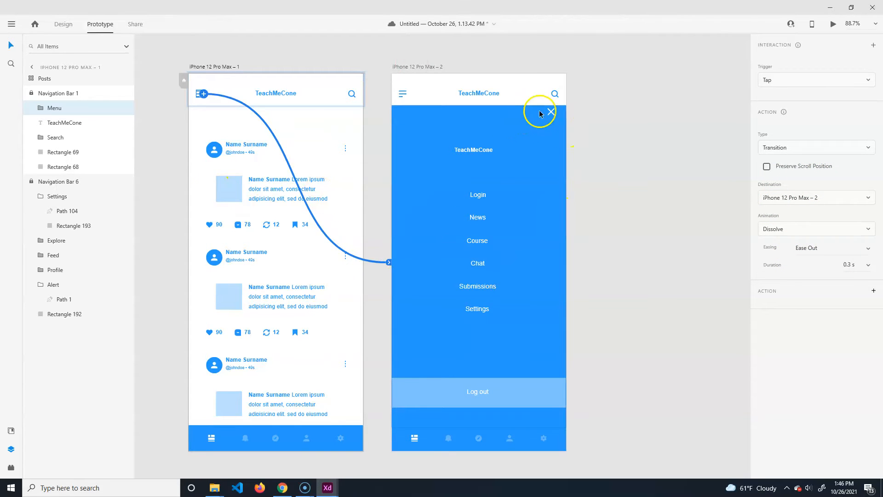
- Link the menu screen's Close icon back to the iPhone 12 Pro Max – 1 artboard
left_click(550, 113)
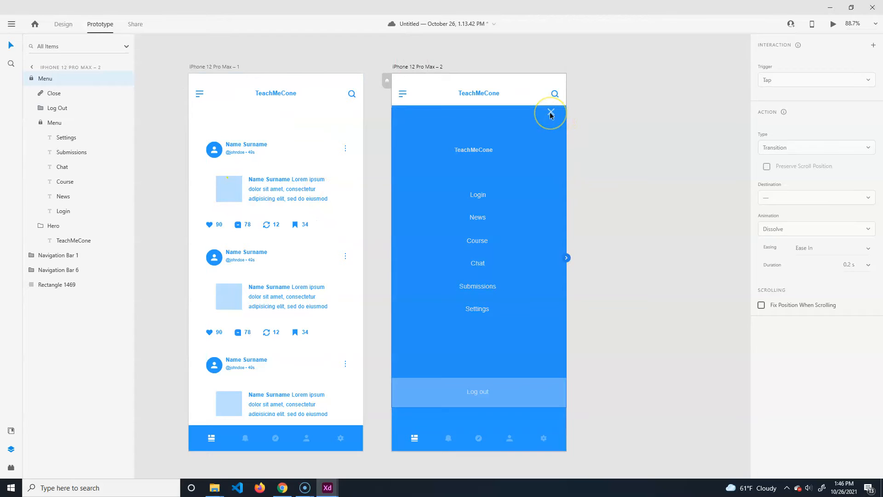
double_click(550, 113)
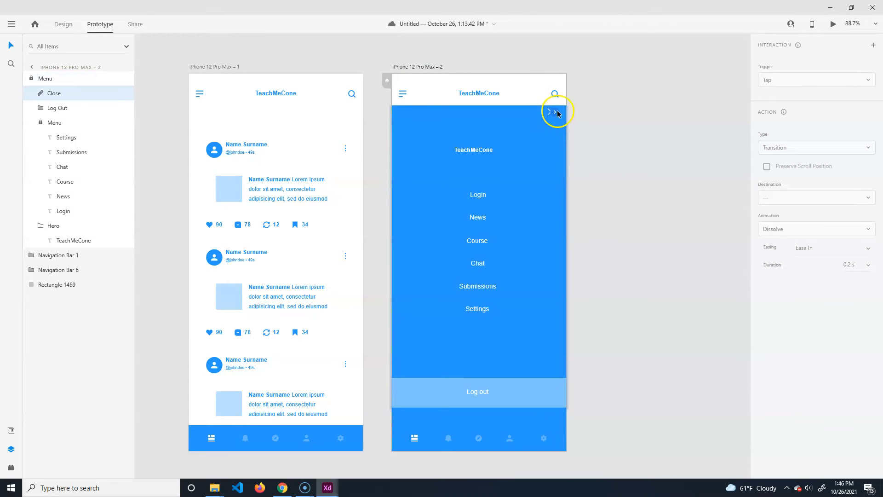
left_click_drag(587, 133, 350, 251)
left_click(617, 201)
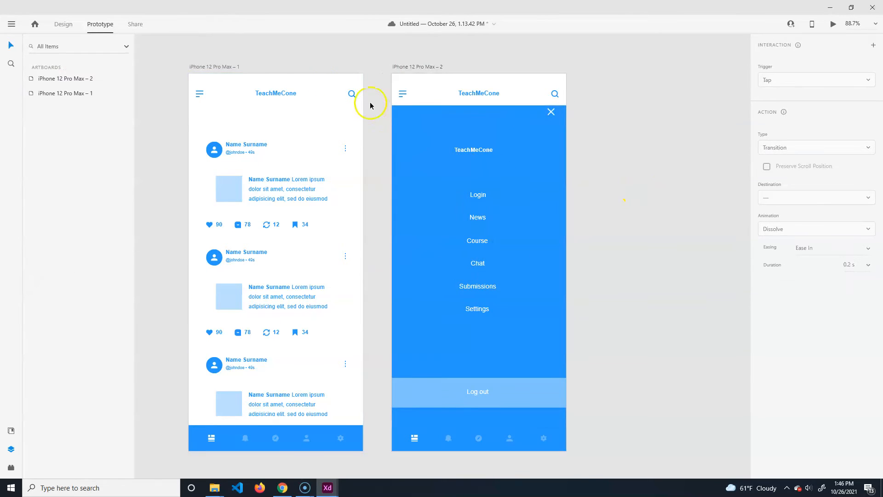
- Preview the prototype from the feed screen, test opening and closing the menu several times, and close the preview
left_click(299, 85)
key("ctrl+Return")
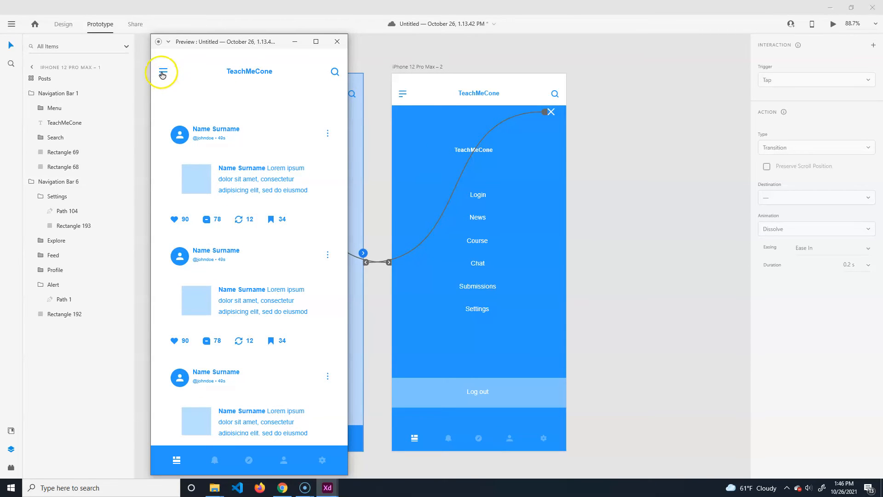
left_click(163, 74)
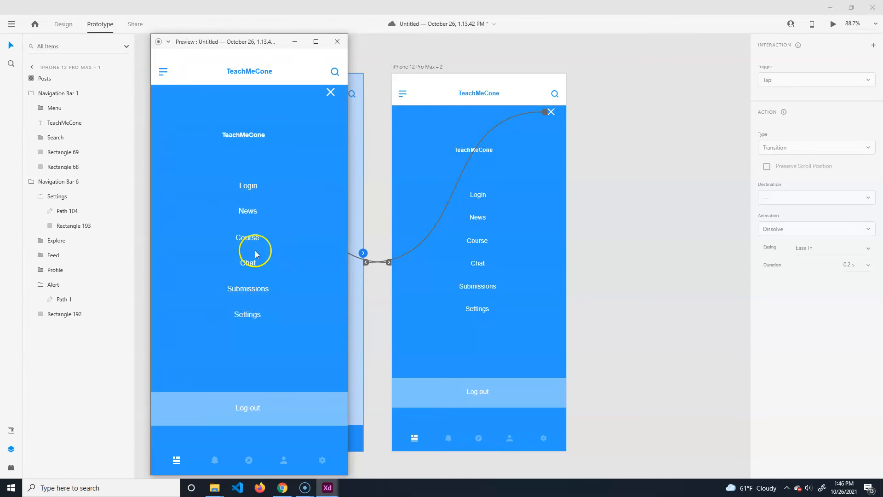
left_click(331, 93)
left_click(163, 72)
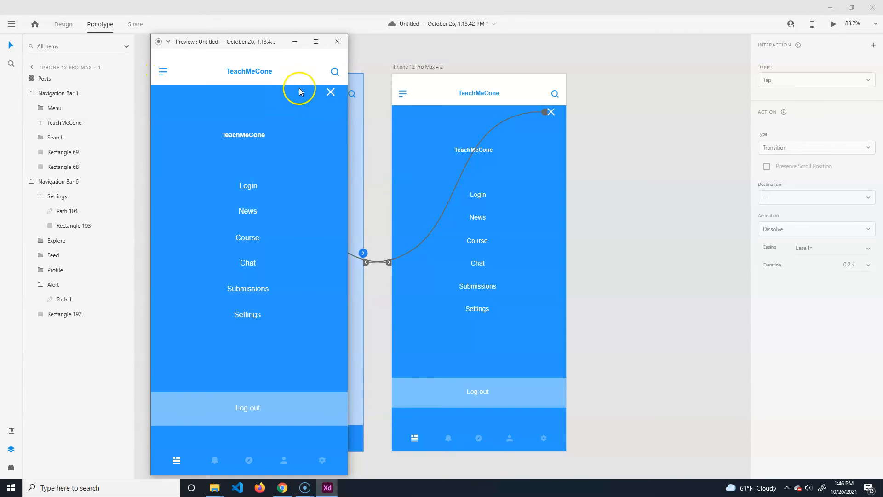
left_click(329, 92)
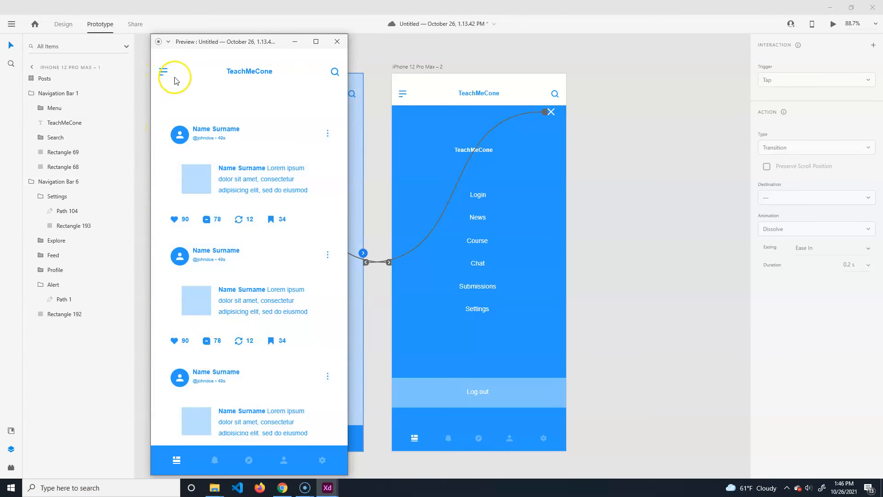
left_click(165, 72)
left_click(331, 94)
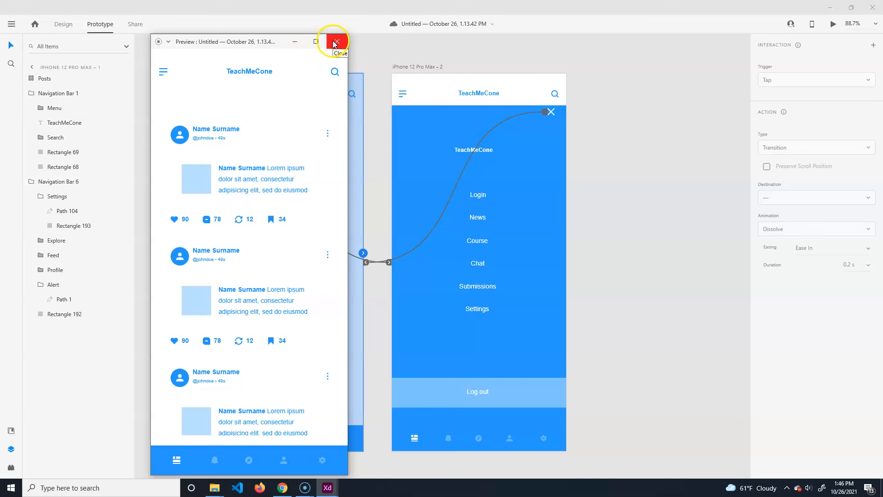
left_click(338, 43)
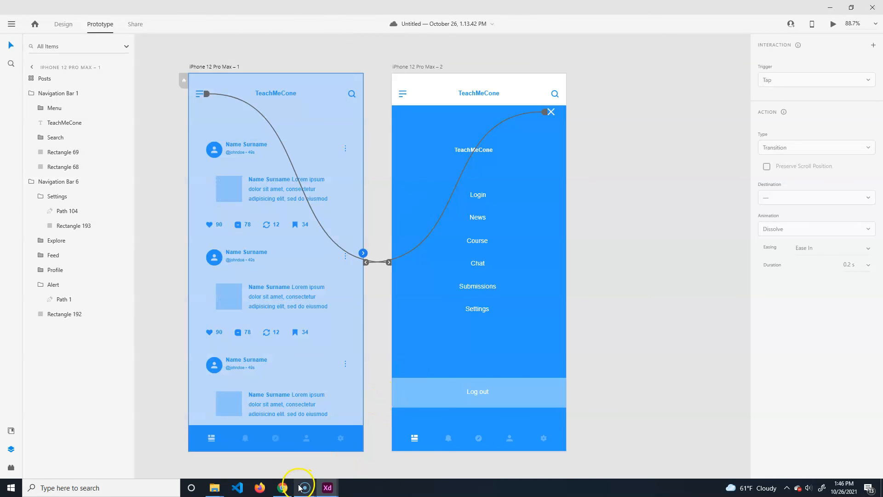
mouse_move(304, 487)
left_click(292, 443)
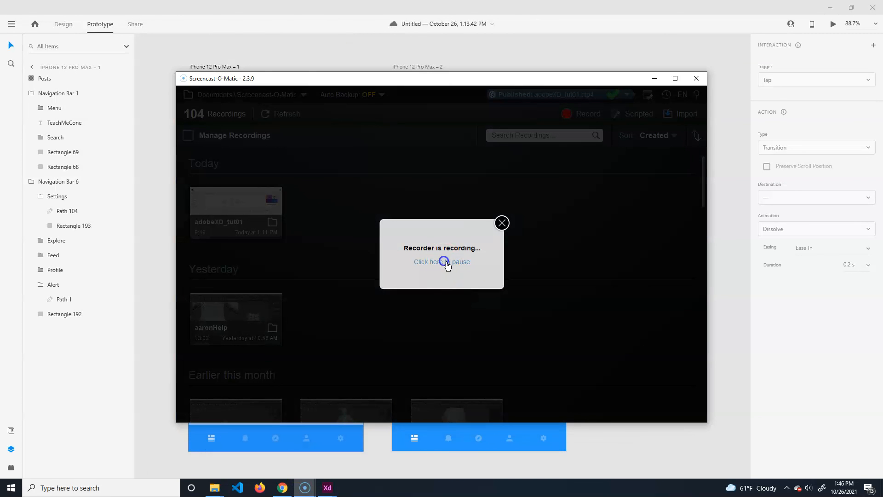